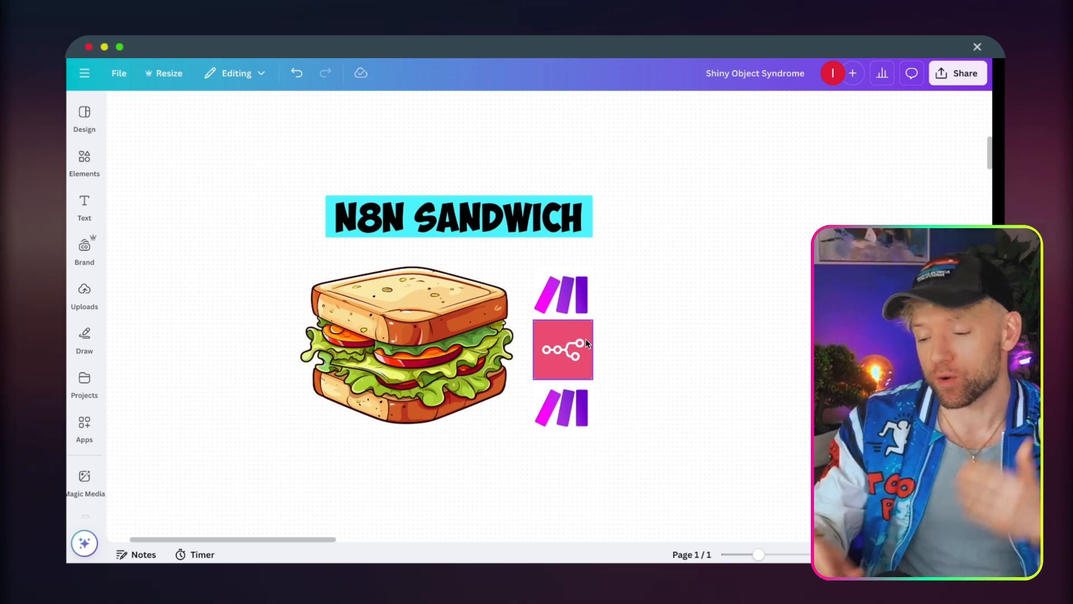
pyautogui.scroll(-6, 586, 344)
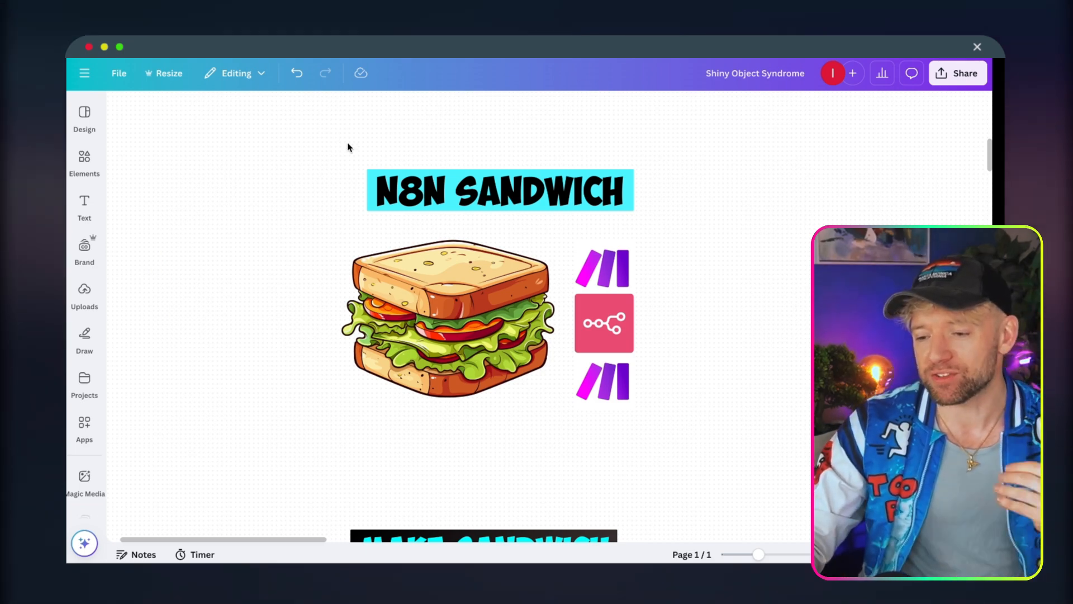
pyautogui.click(470, 268)
pyautogui.scroll(-5, 470, 269)
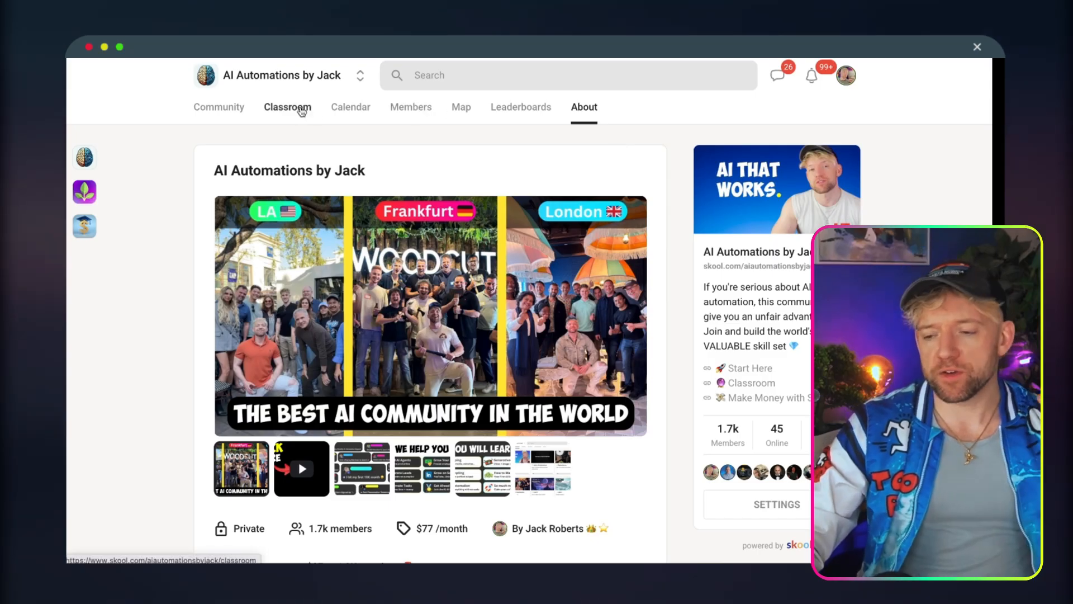
# Open the "Every AI Automation" course in the community classroom and view the tools and resources of lesson 60 on the Bolt.New dashboard.
pyautogui.click(298, 112)
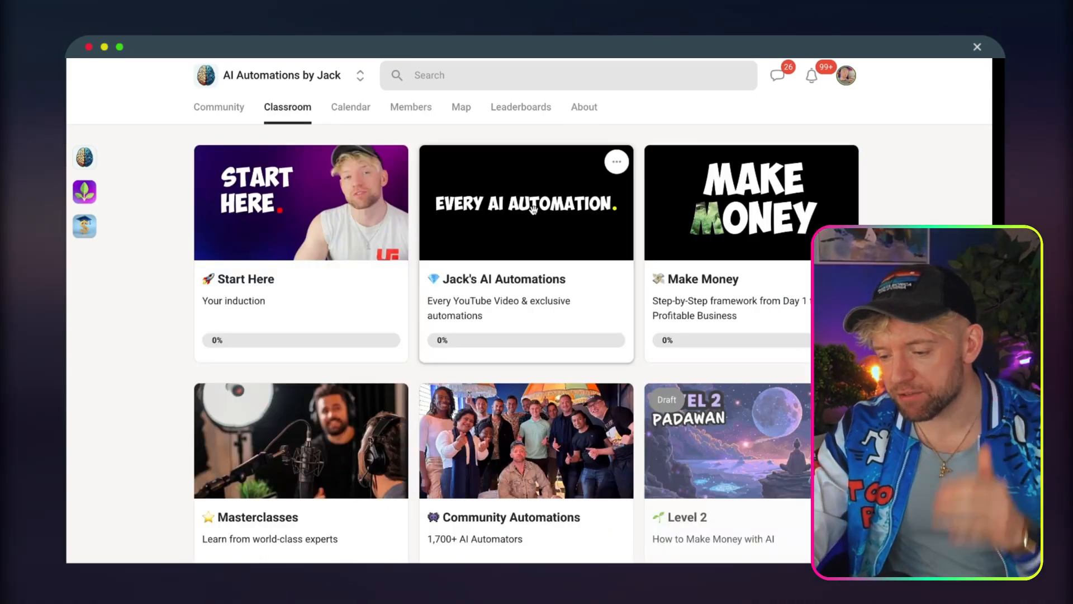
pyautogui.click(534, 210)
pyautogui.scroll(-4, 271, 301)
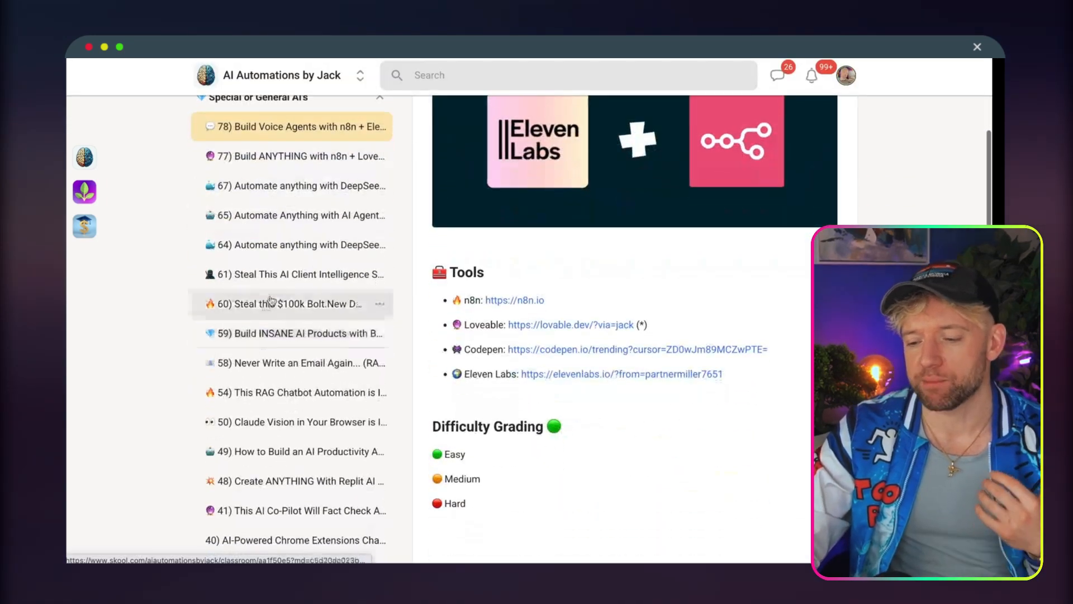
pyautogui.click(270, 302)
pyautogui.scroll(-10, 498, 356)
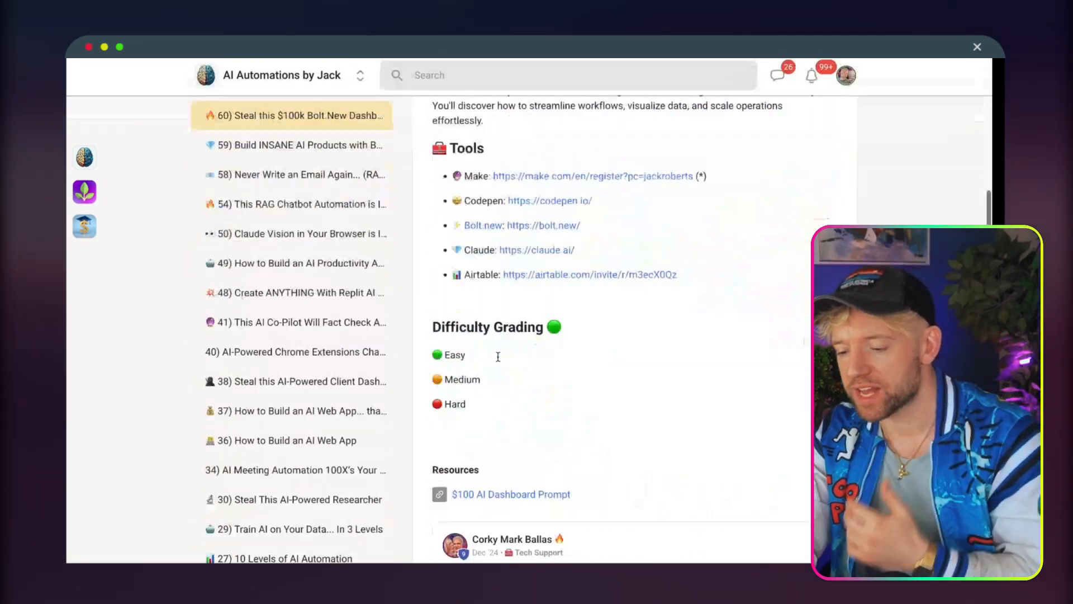
pyautogui.scroll(-6, 498, 357)
pyautogui.scroll(4, 549, 270)
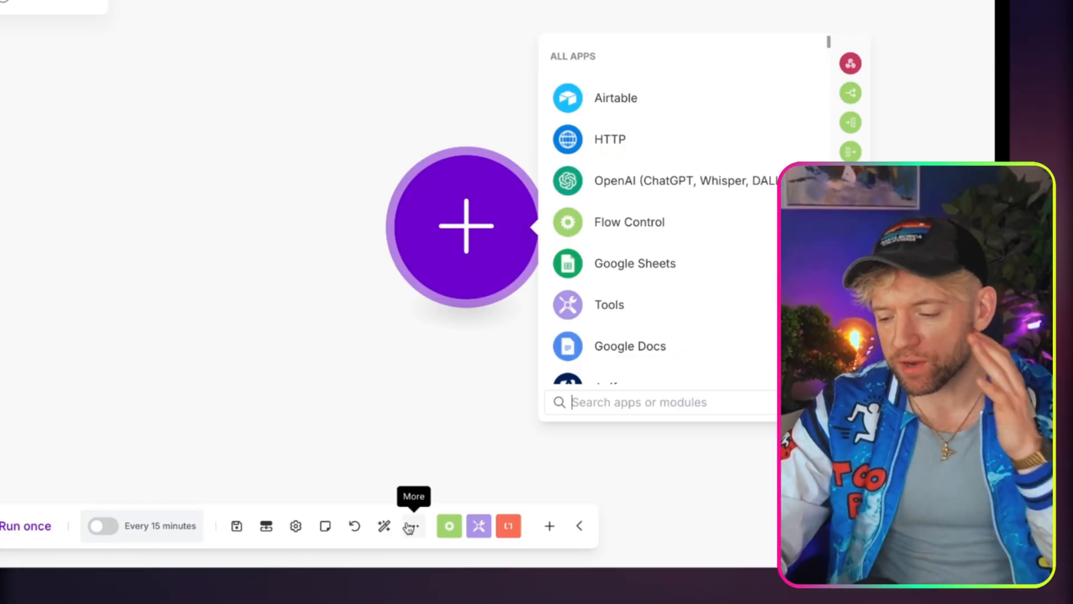
# Switch to the Make scenario editor and open the scenario's additional options.
pyautogui.click(409, 527)
pyautogui.click(398, 495)
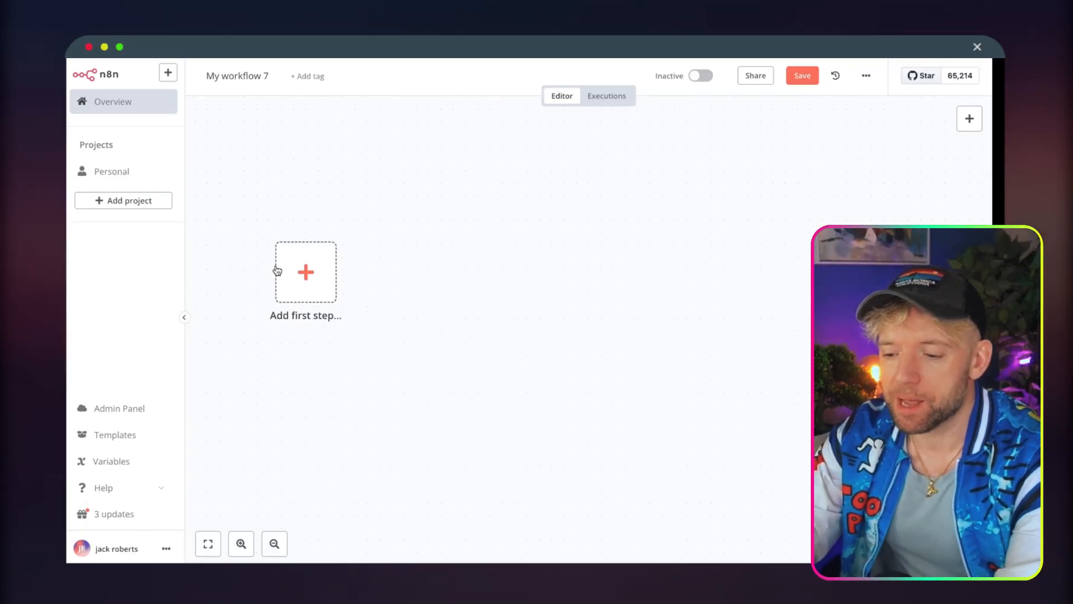
# Switch to n8n and rename the new workflow as "Make Sandwich 🥪".
pyautogui.tripleClick(229, 73)
pyautogui.press('Tab')
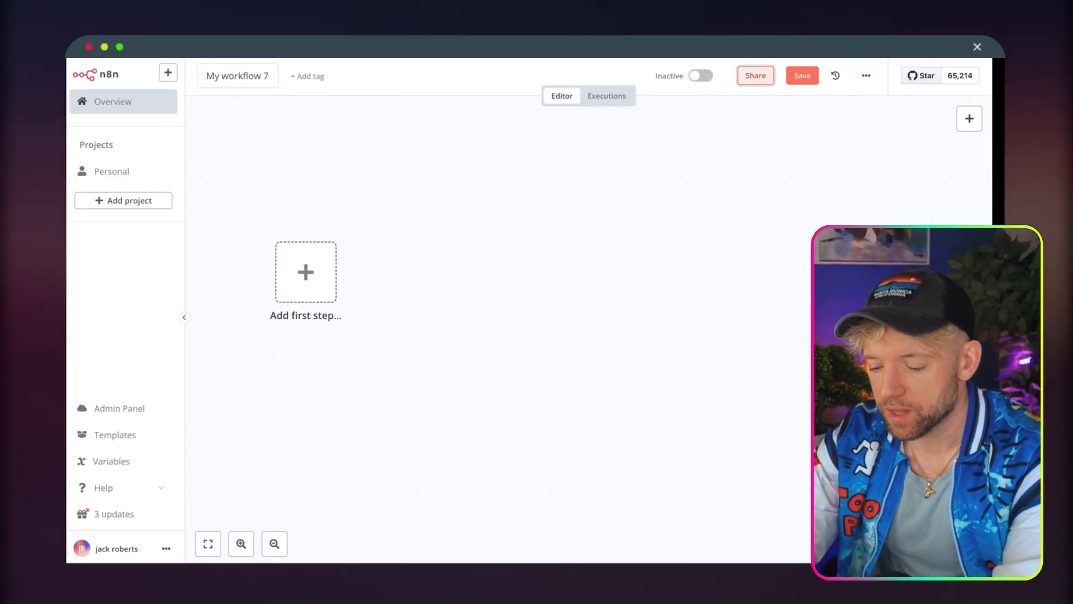
pyautogui.click(240, 74)
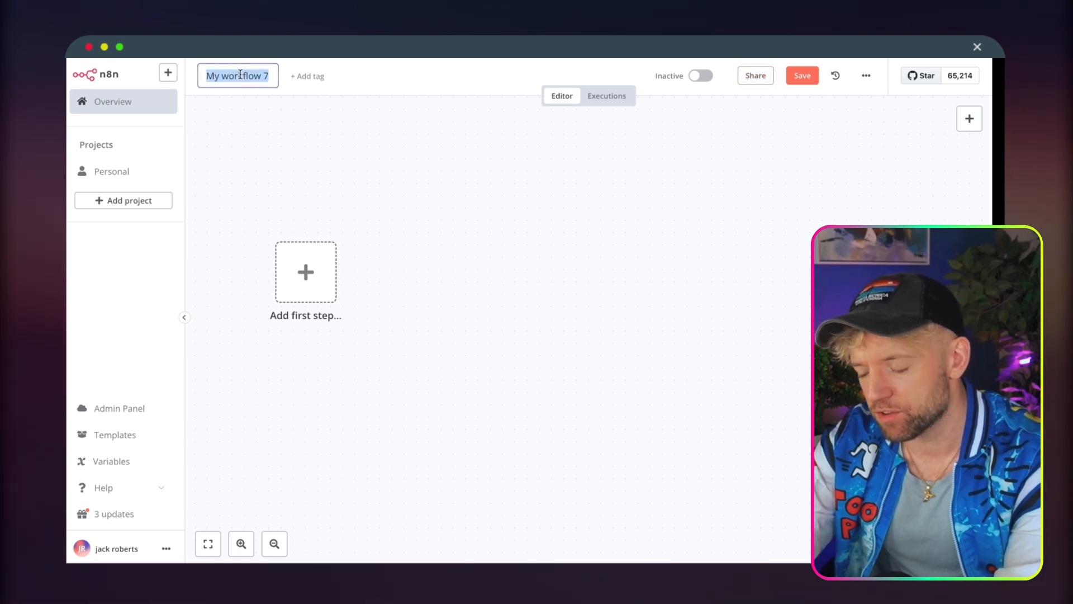
pyautogui.write('Make S')
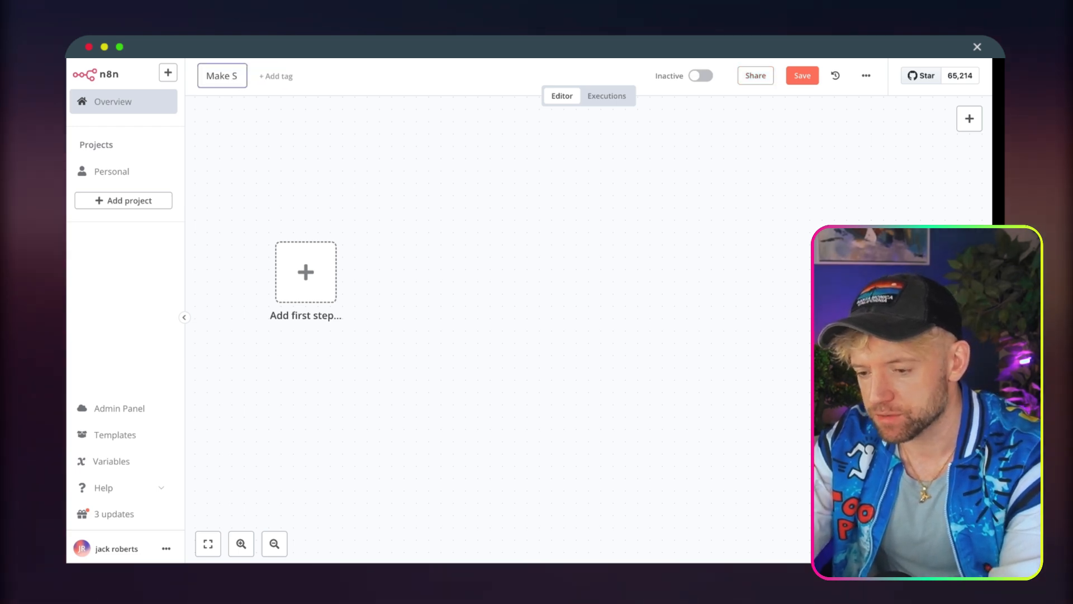
pyautogui.write('andwich 🥪')
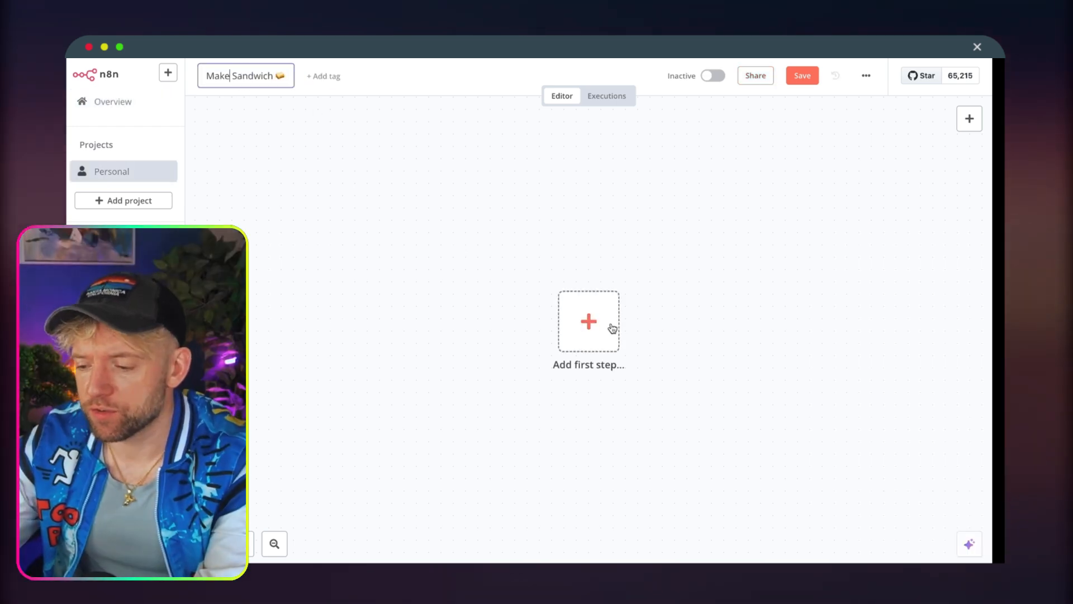
# Add a Chat Trigger as the workflow's first step, keeping its default settings.
pyautogui.moveTo(613, 326); pyautogui.dragTo(412, 302)
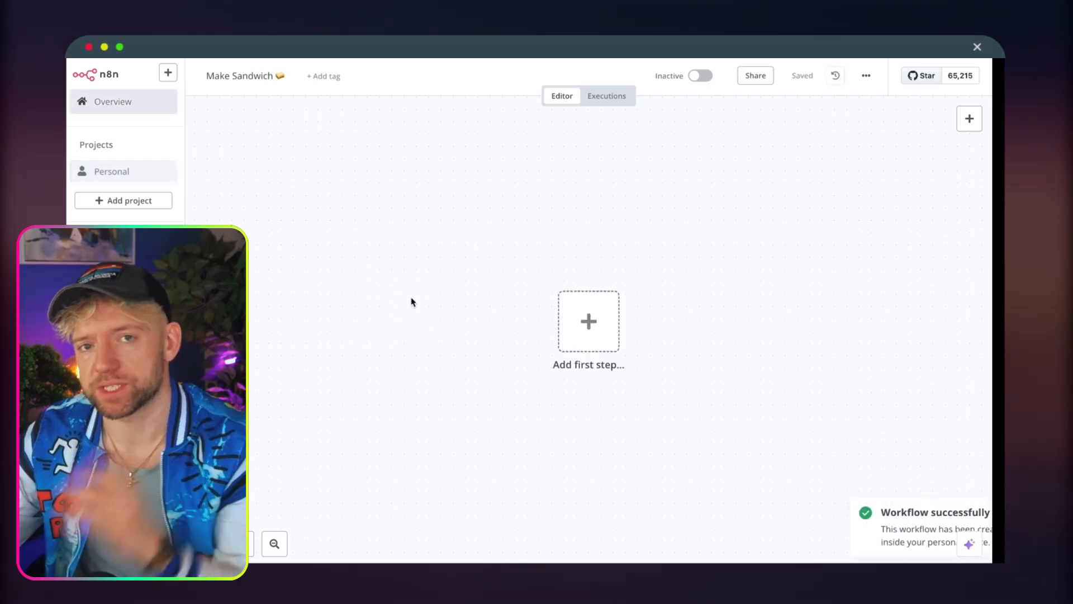
pyautogui.moveTo(558, 347); pyautogui.dragTo(350, 304)
pyautogui.click(350, 304)
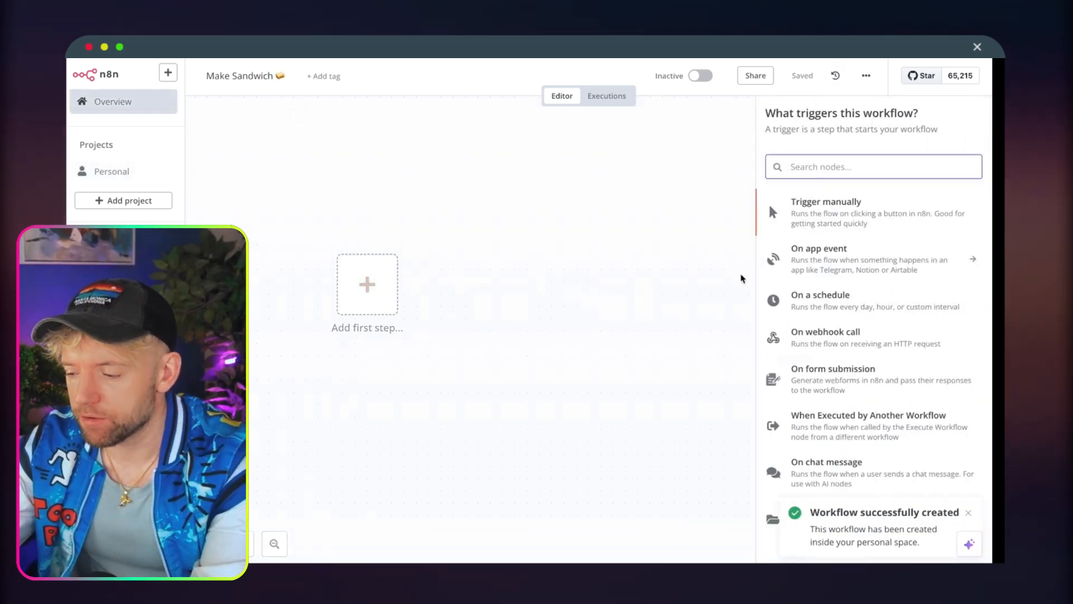
pyautogui.write('chat')
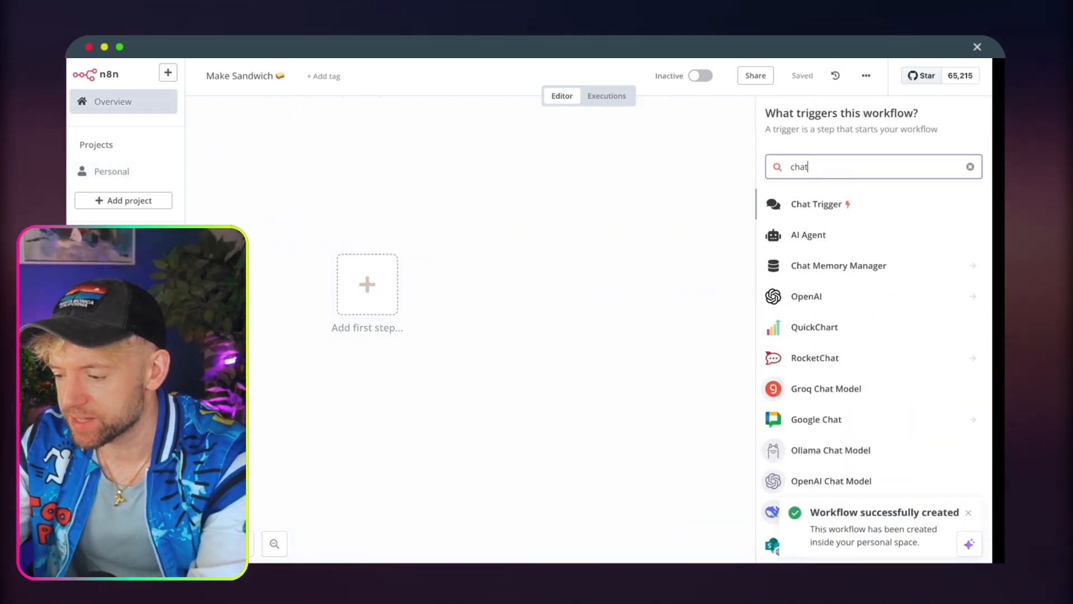
pyautogui.click(864, 202)
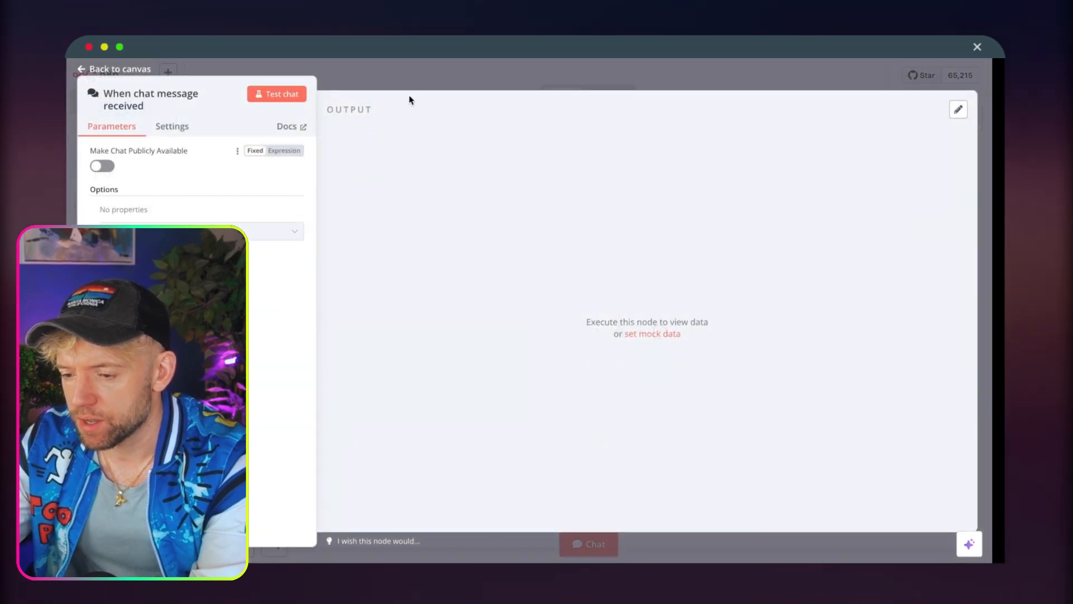
pyautogui.press('Escape')
# Connect an AI Agent node after the chat trigger.
pyautogui.moveTo(565, 307); pyautogui.dragTo(321, 234)
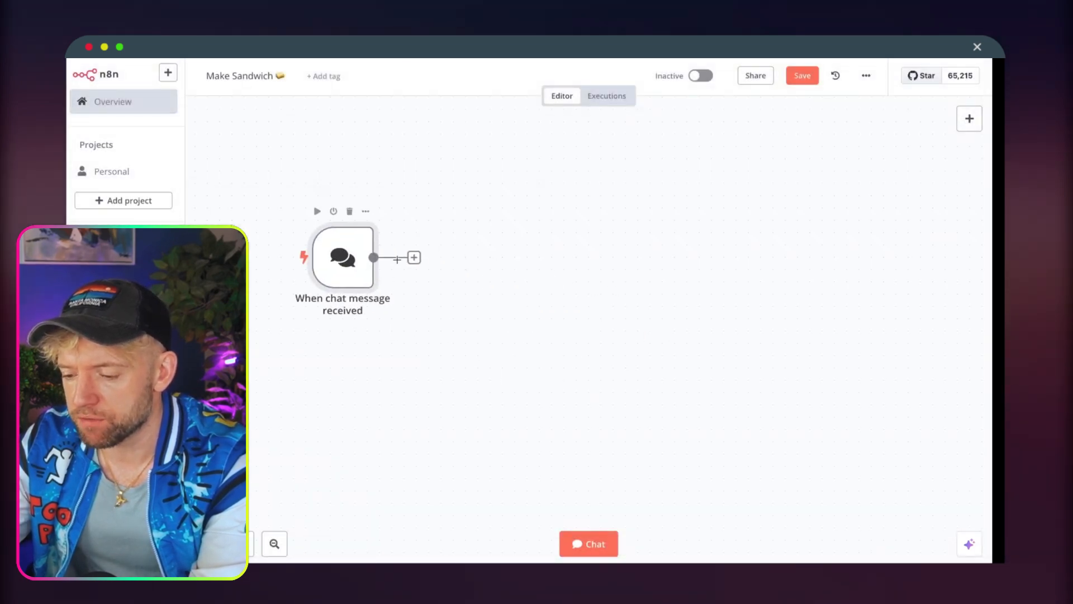
pyautogui.click(414, 257)
pyautogui.click(863, 210)
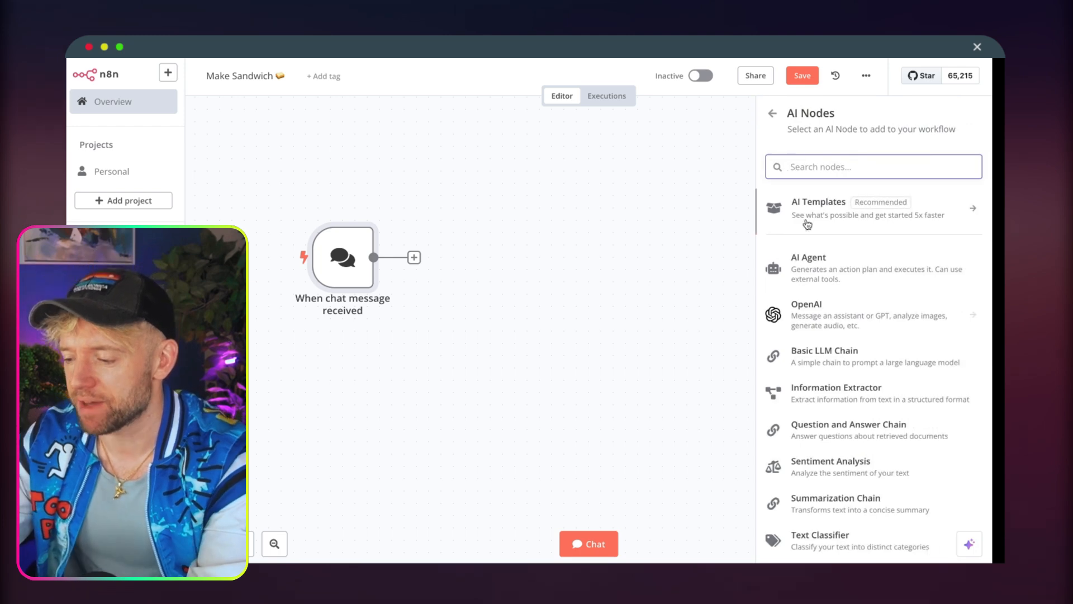
pyautogui.click(818, 278)
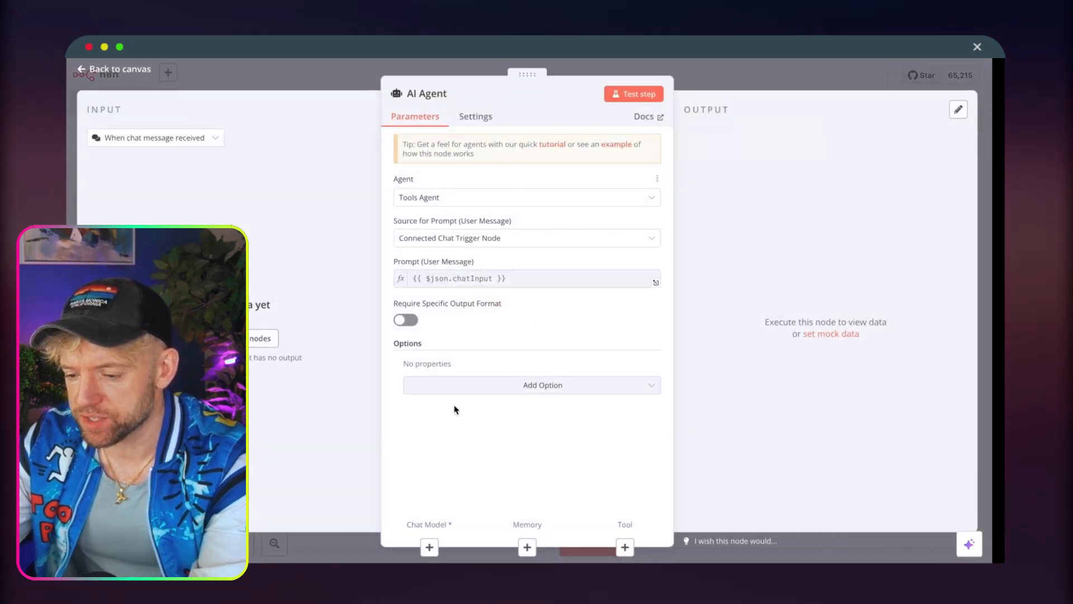
pyautogui.click(429, 546)
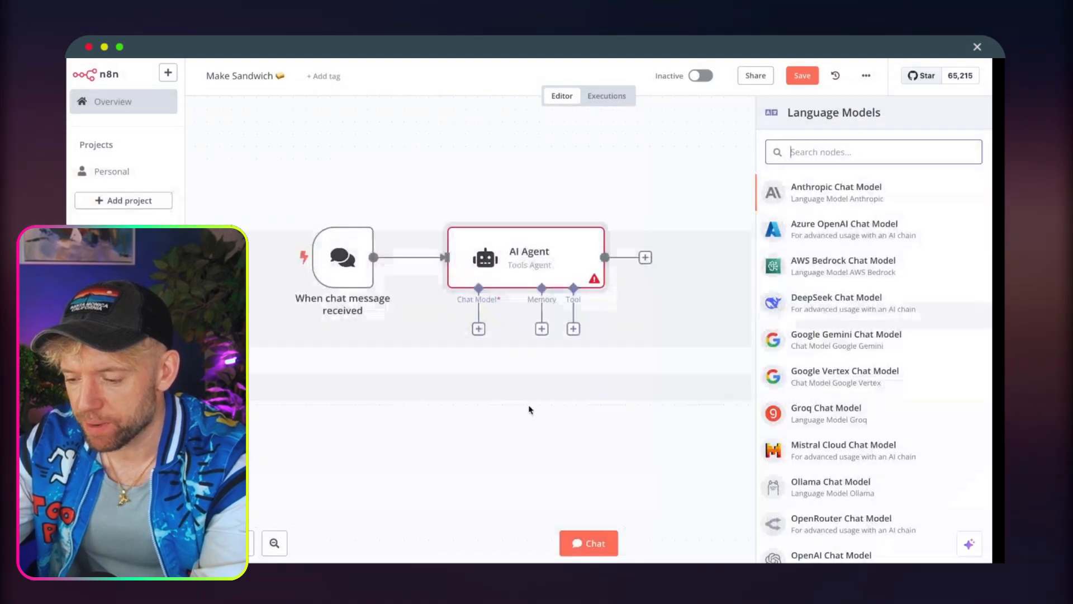
pyautogui.click(844, 180)
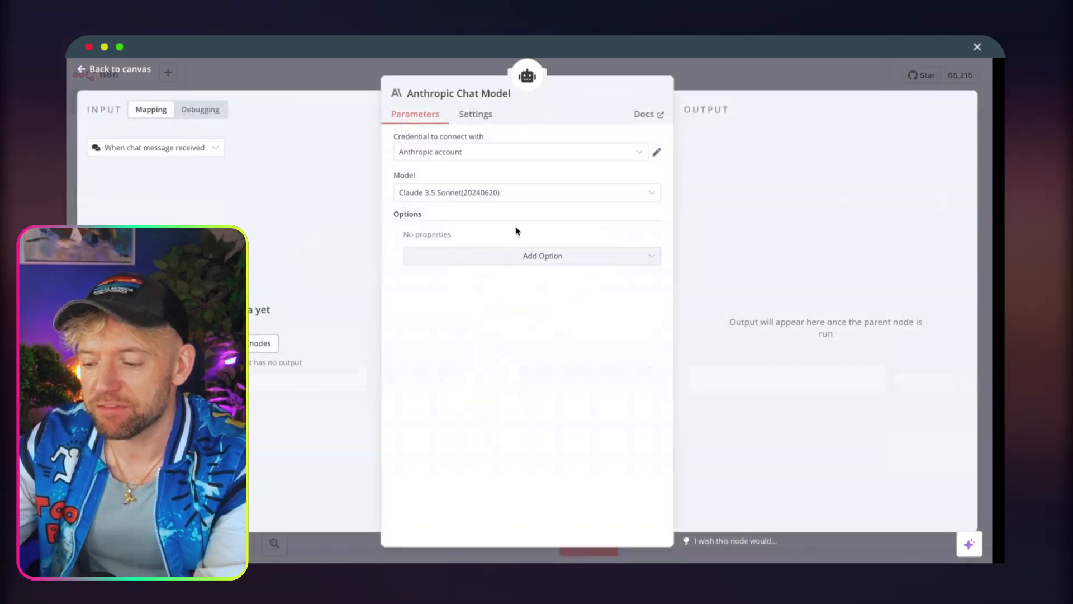
pyautogui.click(698, 101)
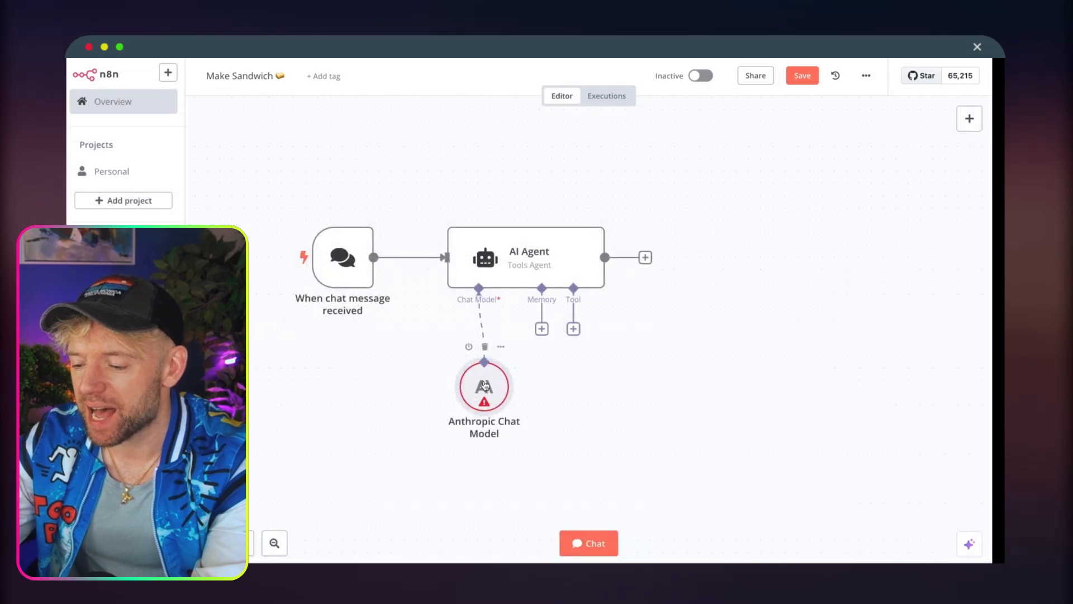
pyautogui.click(485, 347)
# Attach an OpenAI Chat Model to the AI Agent, keeping its default settings.
pyautogui.click(479, 328)
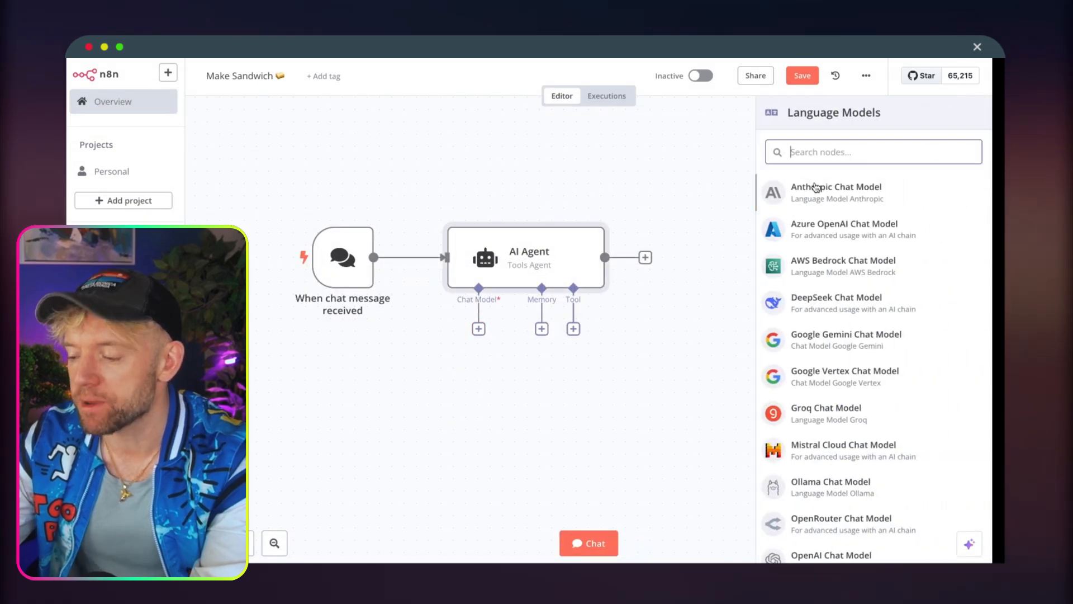
pyautogui.write('open')
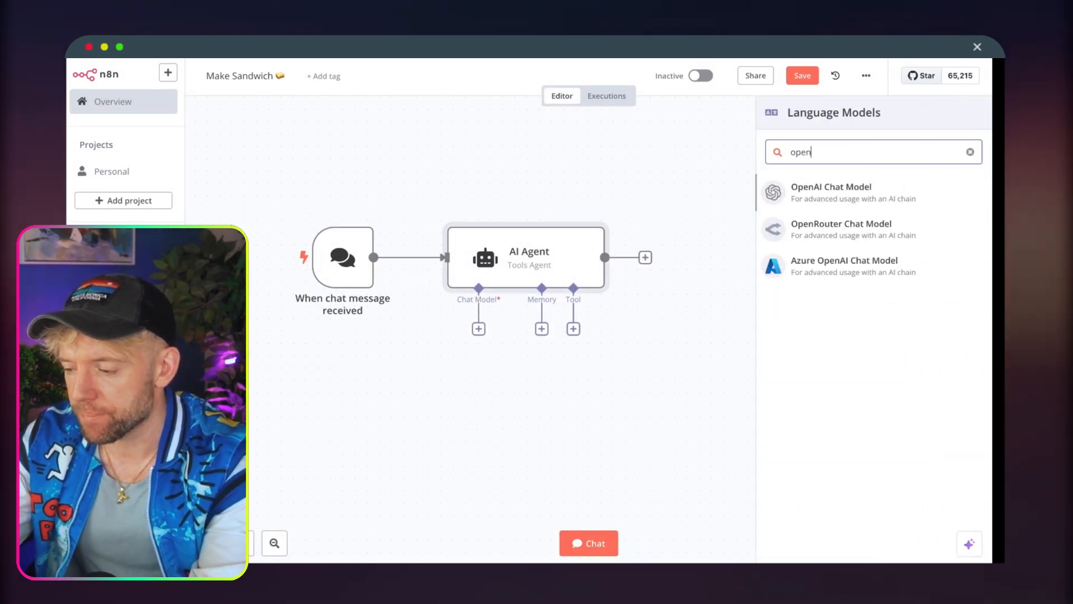
pyautogui.click(865, 186)
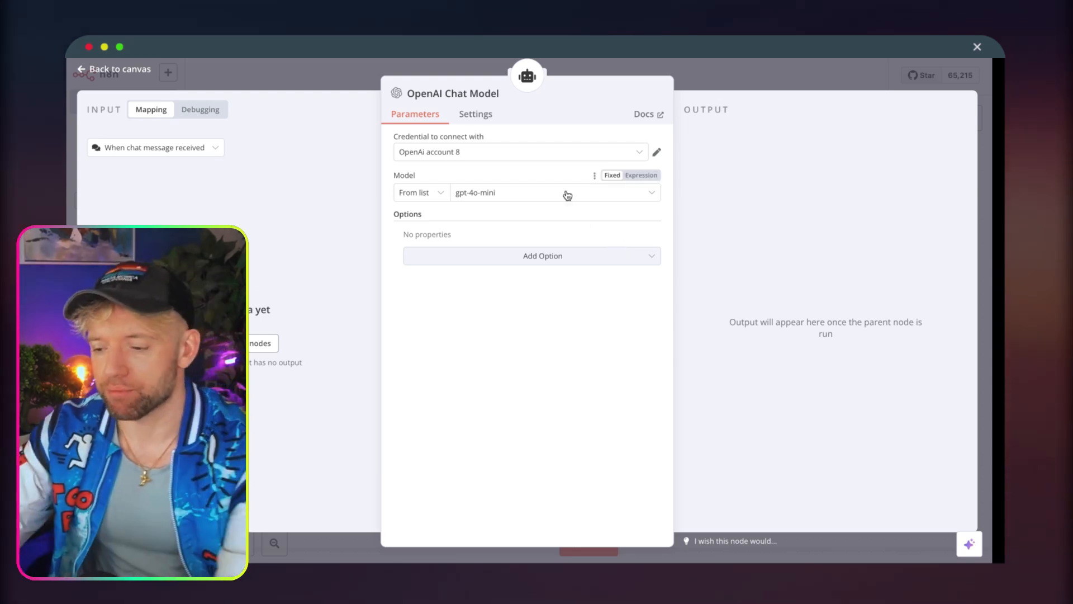
pyautogui.click(734, 82)
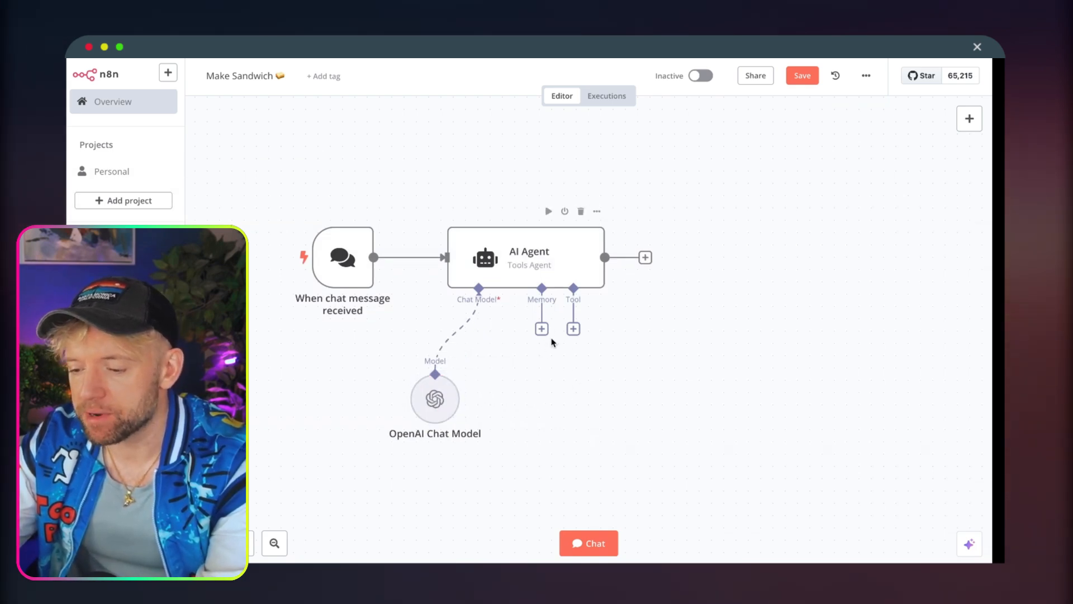
# Attach an HTTP Request Tool to the AI Agent.
pyautogui.click(573, 330)
pyautogui.write('http')
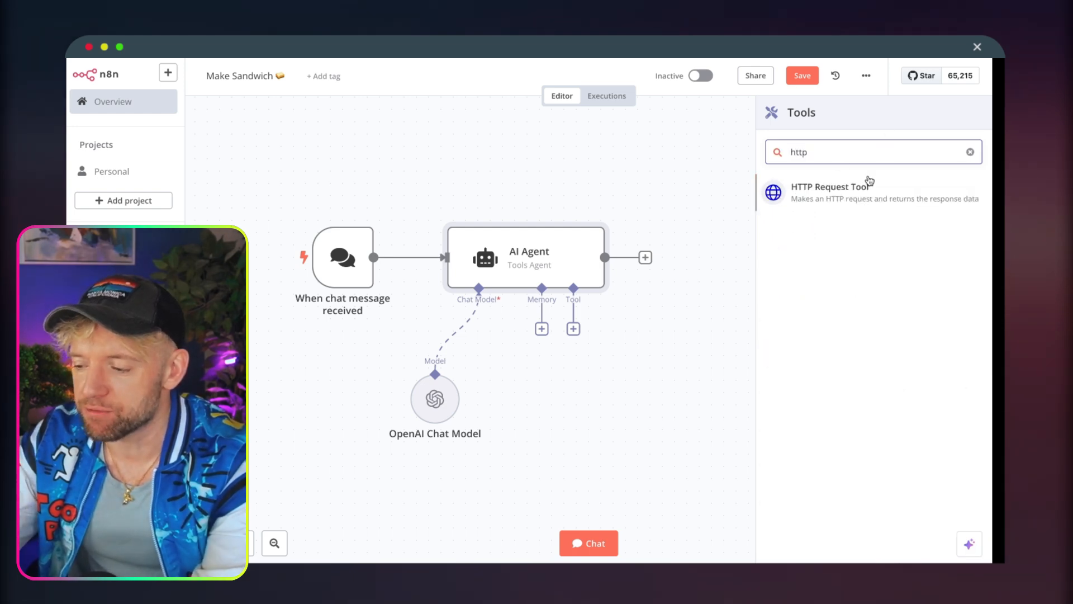
pyautogui.click(869, 184)
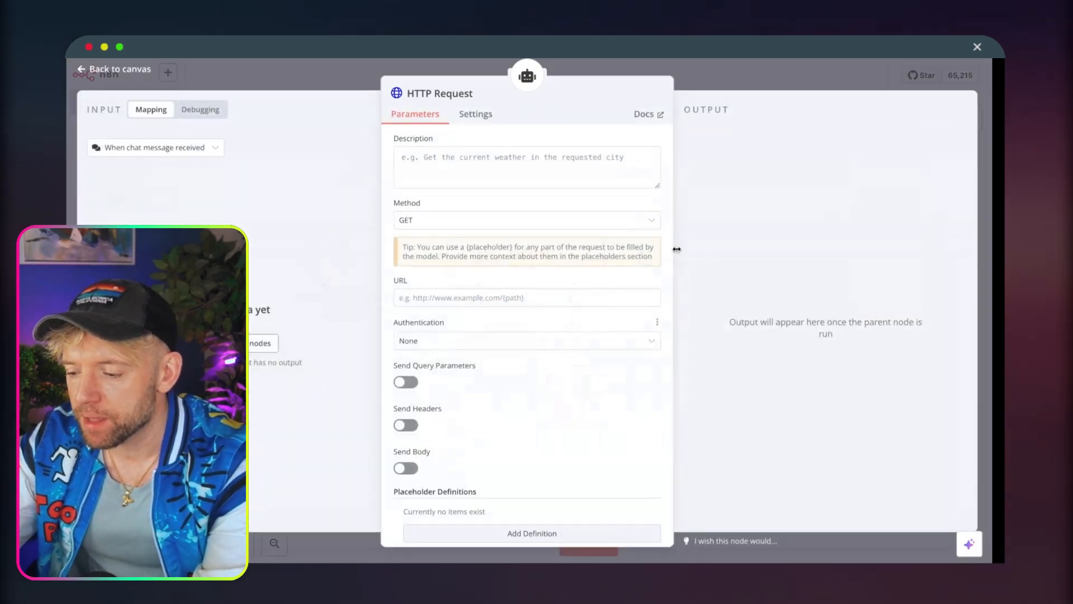
# Write the HTTP Request tool's description, saying to use this call to get any information about probabilities of defeating Jon Jones.
pyautogui.click(489, 164)
pyautogui.write('us')
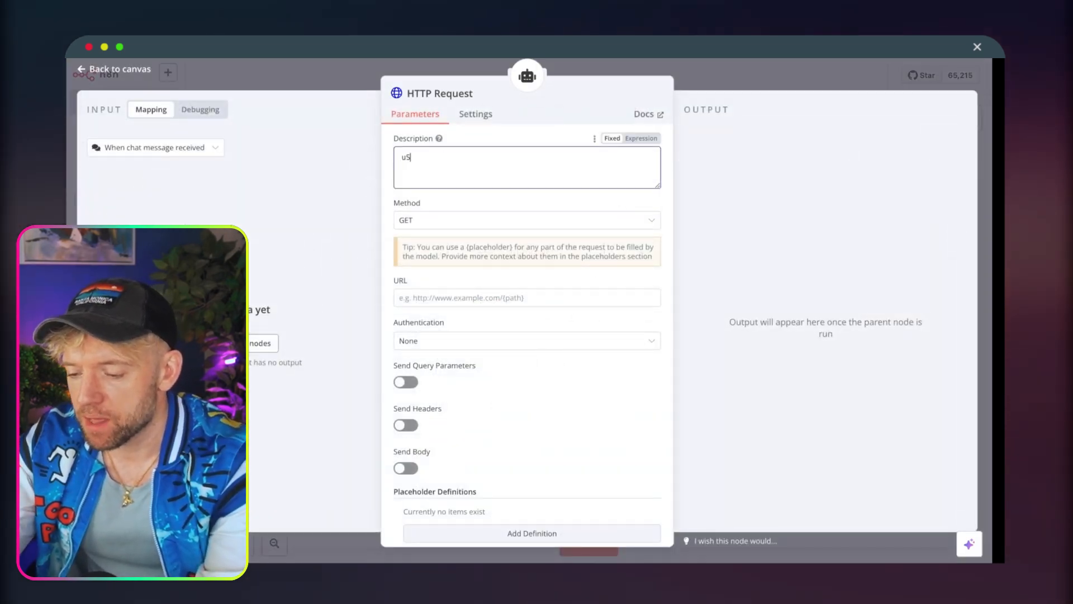
pyautogui.write('E')
pyautogui.press('BackSpace')
pyautogui.press('BackSpace')
pyautogui.press('BackSpace')
pyautogui.write('Use')
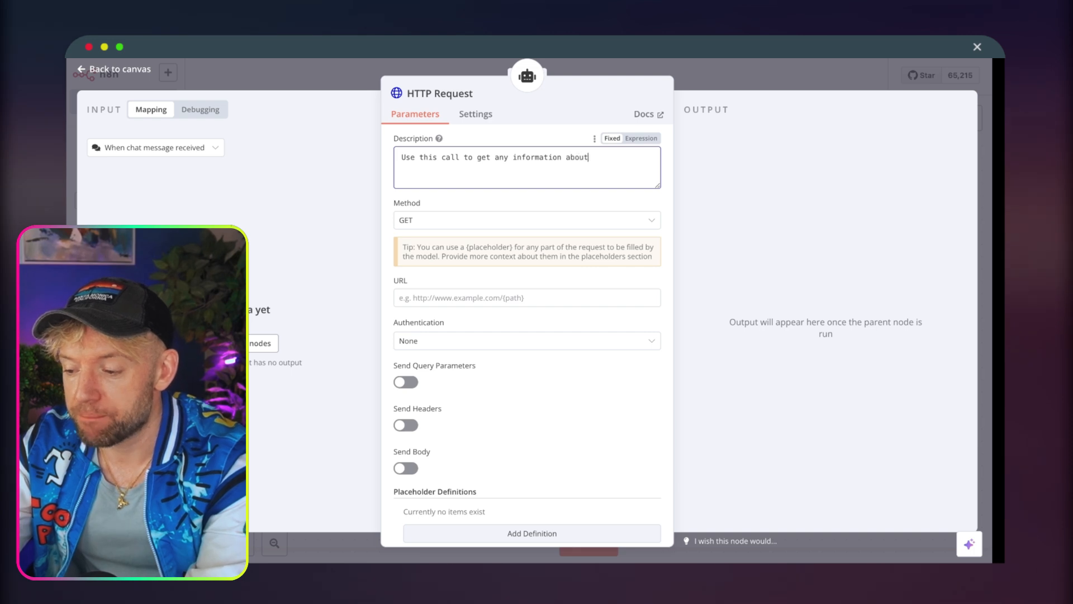
pyautogui.write('ities ')
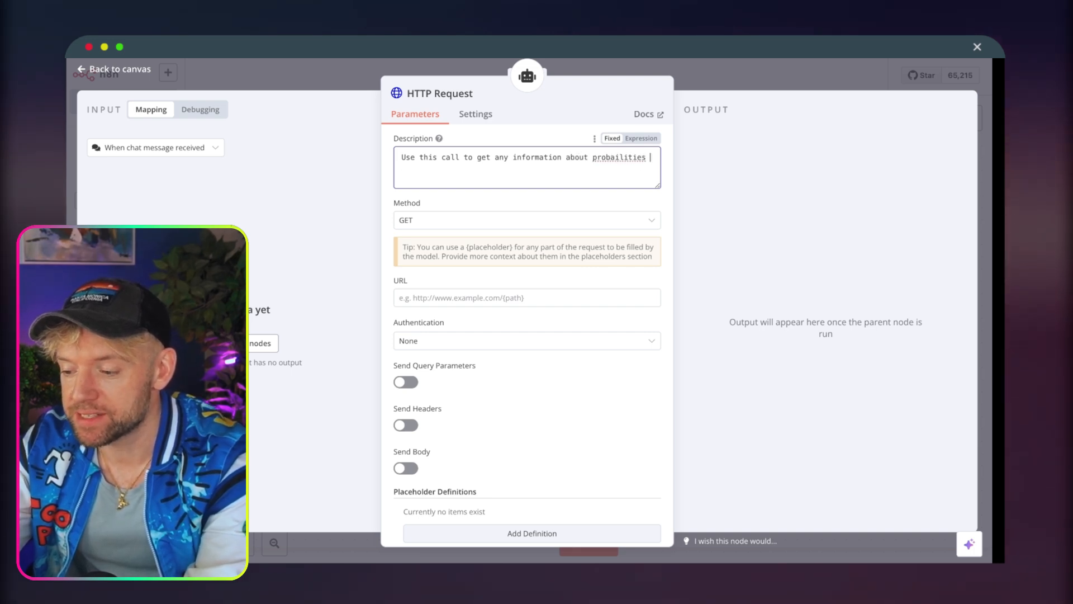
pyautogui.write('of defeating jon jones')
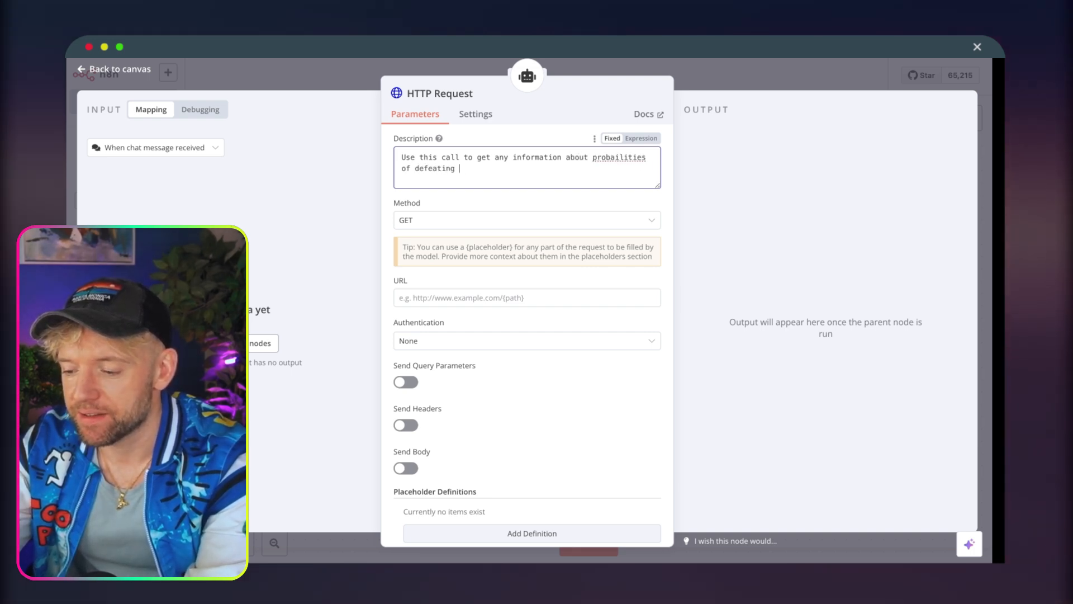
# Correct the spelling of "probabilities" and the capitalisation of "Jon Jones" in the description, and set the request method to POST.
pyautogui.rightClick(616, 156)
pyautogui.click(695, 163)
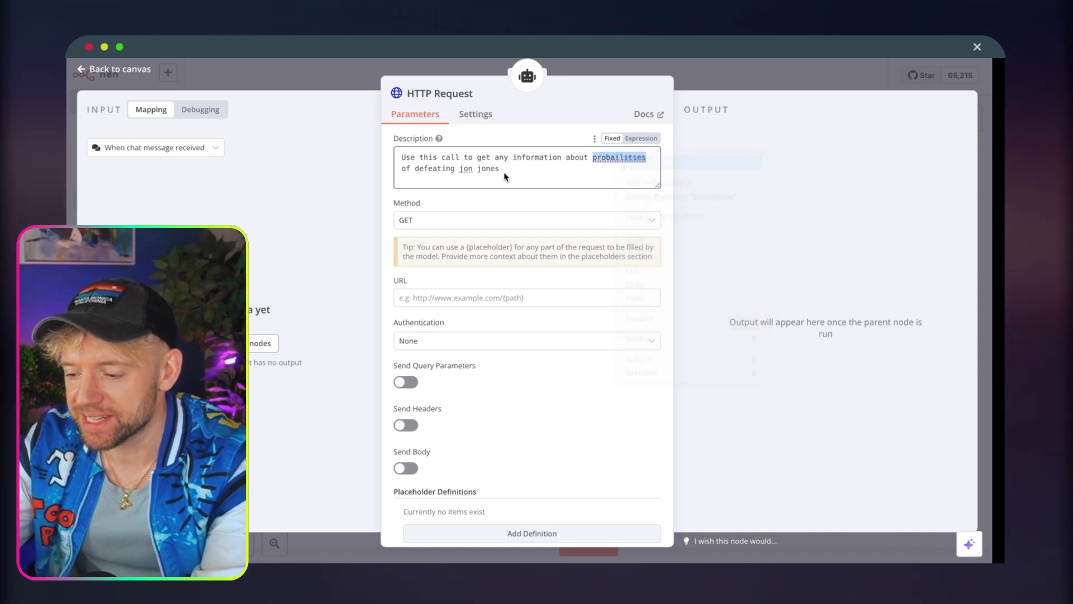
pyautogui.click(462, 168)
pyautogui.press('BackSpace')
pyautogui.write('J')
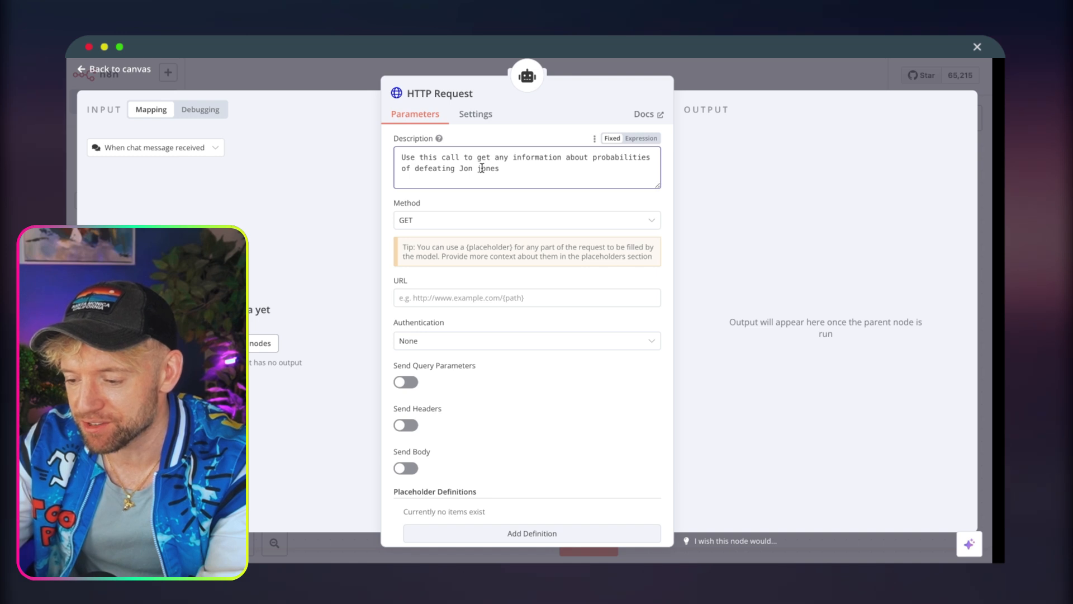
pyautogui.click(487, 223)
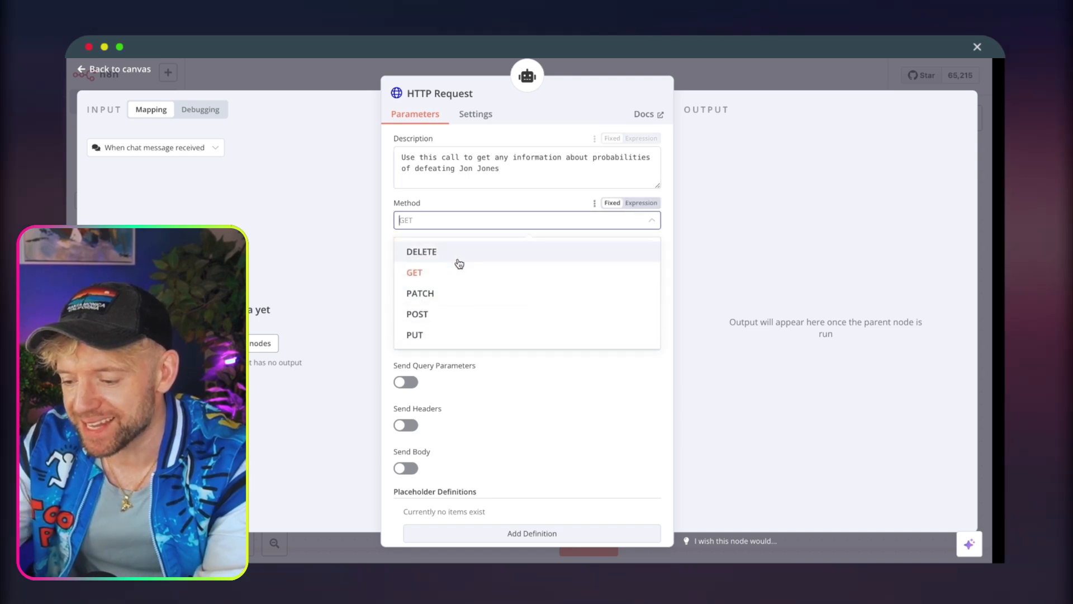
pyautogui.click(441, 312)
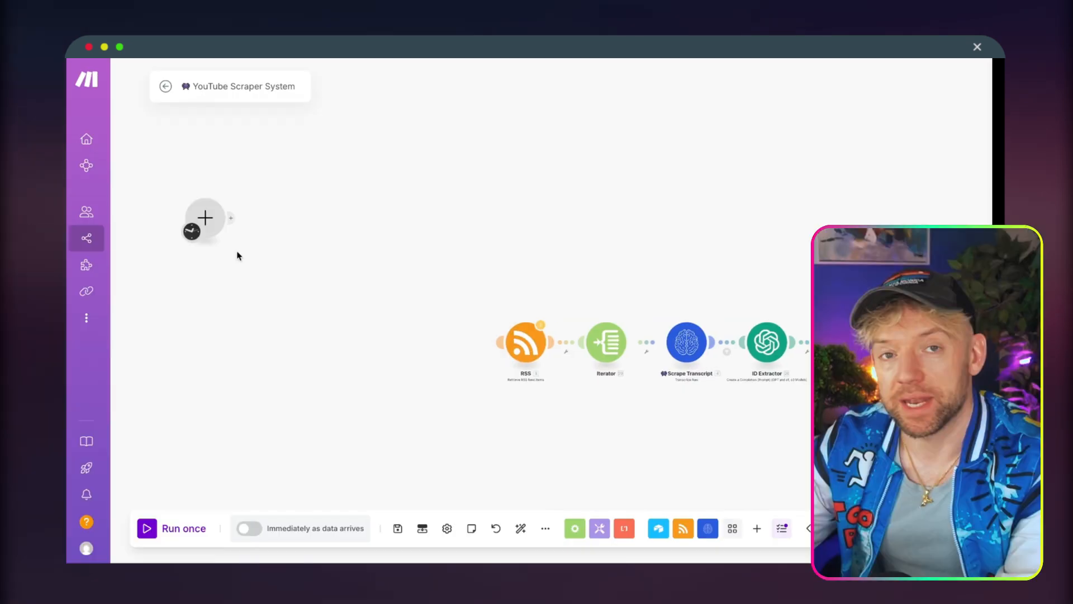
# Add a Custom webhook trigger as the starting module of the Make scenario.
pyautogui.click(211, 225)
pyautogui.write('WEBHOO')
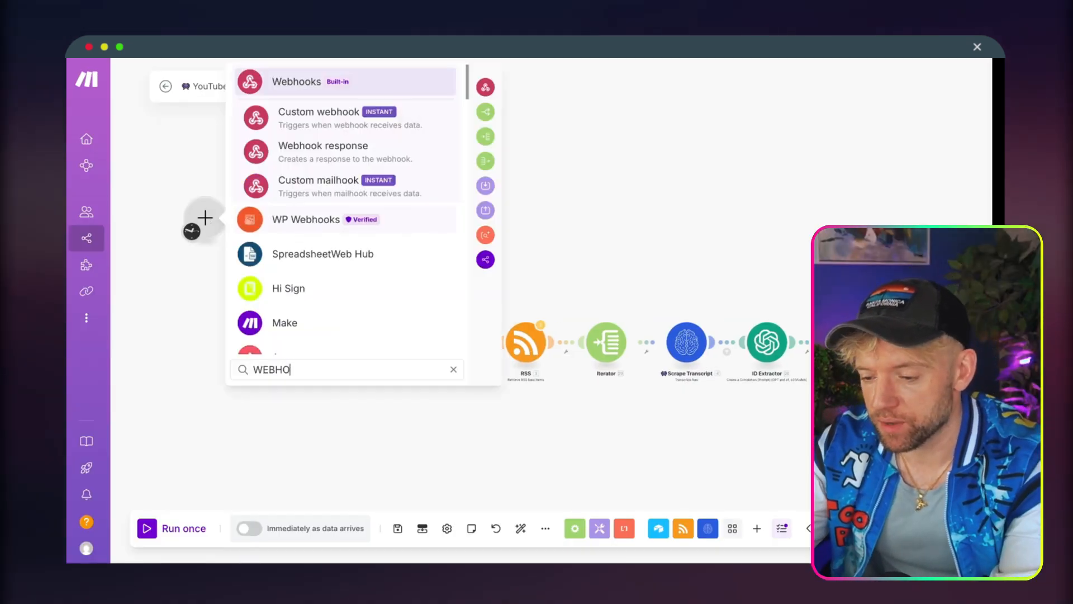
pyautogui.click(340, 110)
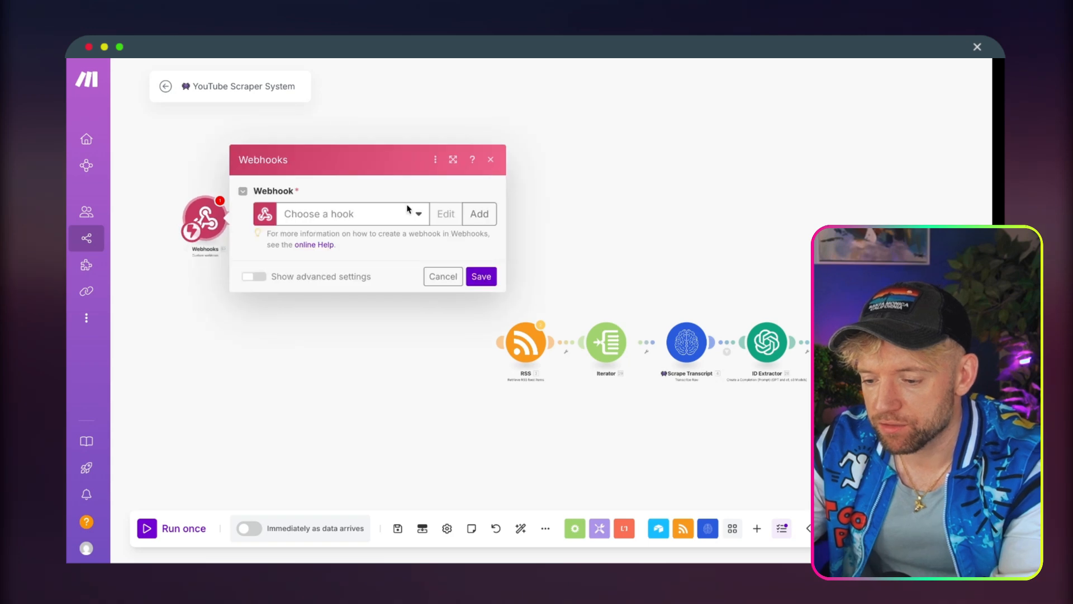
# Start creating a new webhook for the module and name it "Make sanwichhhh".
pyautogui.click(482, 218)
pyautogui.tripleClick(580, 168)
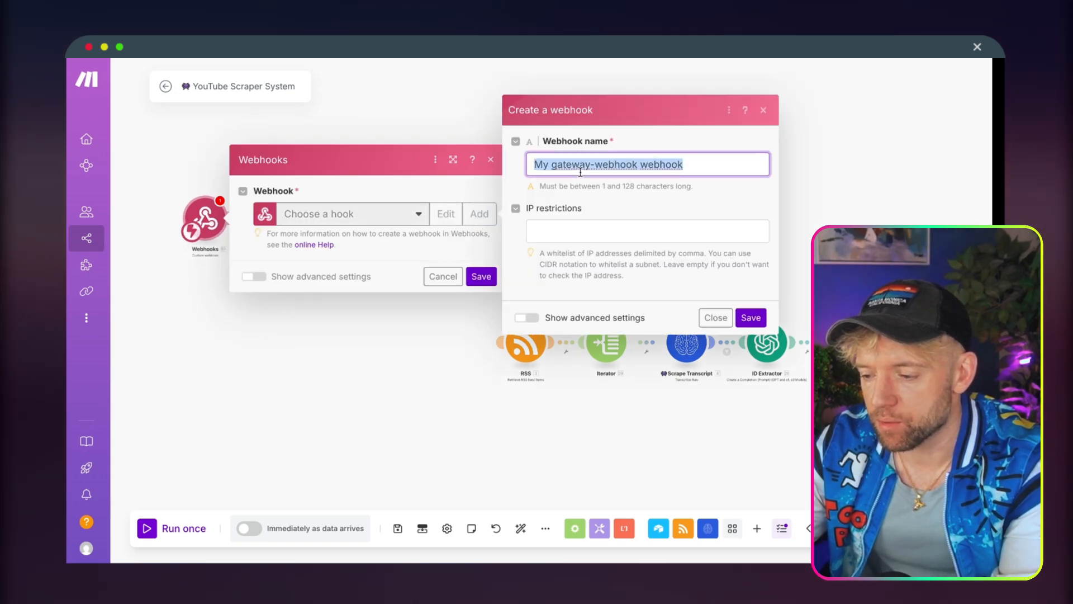
pyautogui.write('mAKE s')
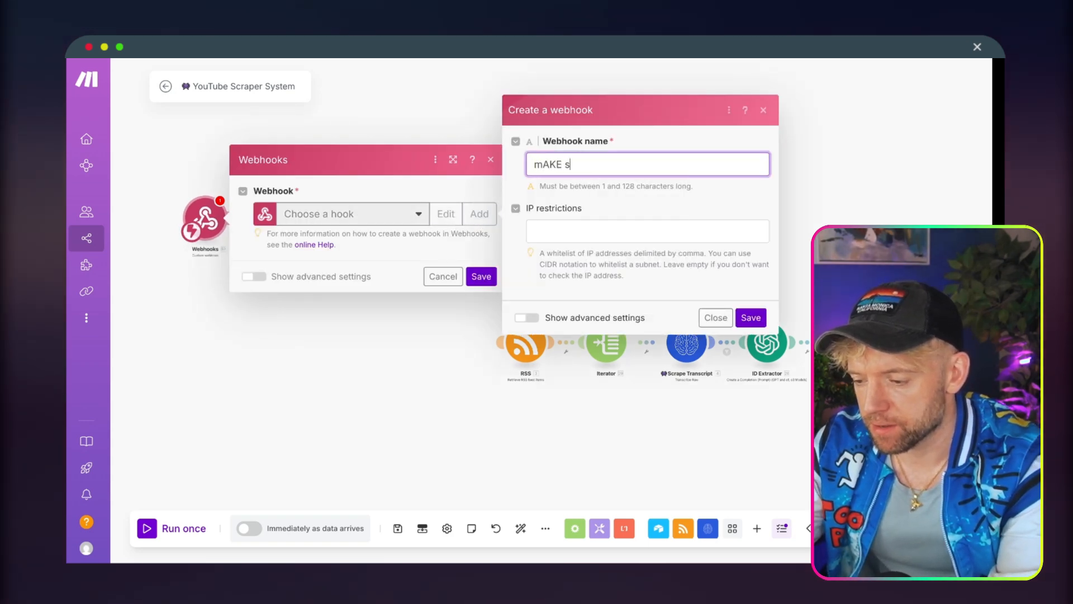
pyautogui.press('BackSpace')
pyautogui.press('BackSpace')
pyautogui.press('BackSpace')
pyautogui.press('BackSpace')
pyautogui.press('BackSpace')
pyautogui.press('BackSpace')
pyautogui.write('mak')
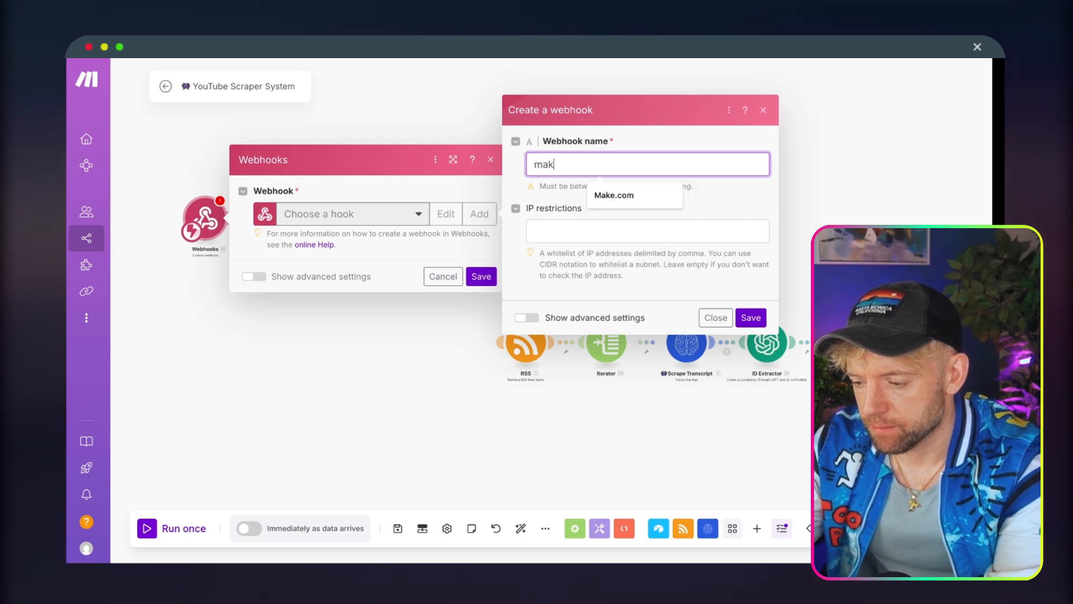
pyautogui.press('BackSpace')
pyautogui.press('BackSpace')
pyautogui.press('BackSpace')
pyautogui.write('Make sanwic')
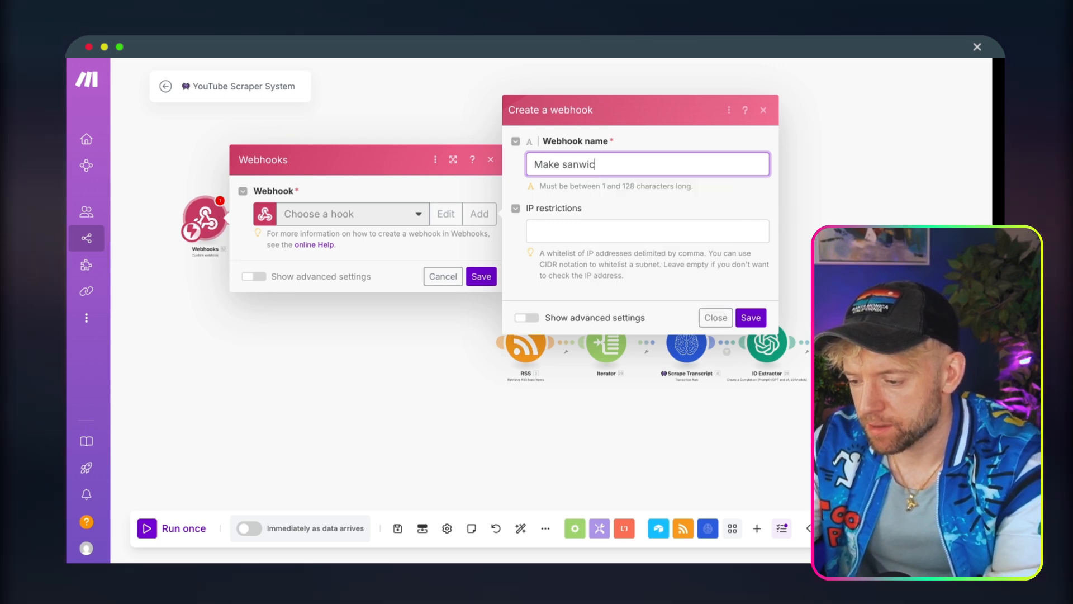
pyautogui.write('hhhh')
# Add an emoji to the end of the webhook name, correct the wording to "Make sandwichhhh", and save the webhook.
pyautogui.press('ctrl+super+space')
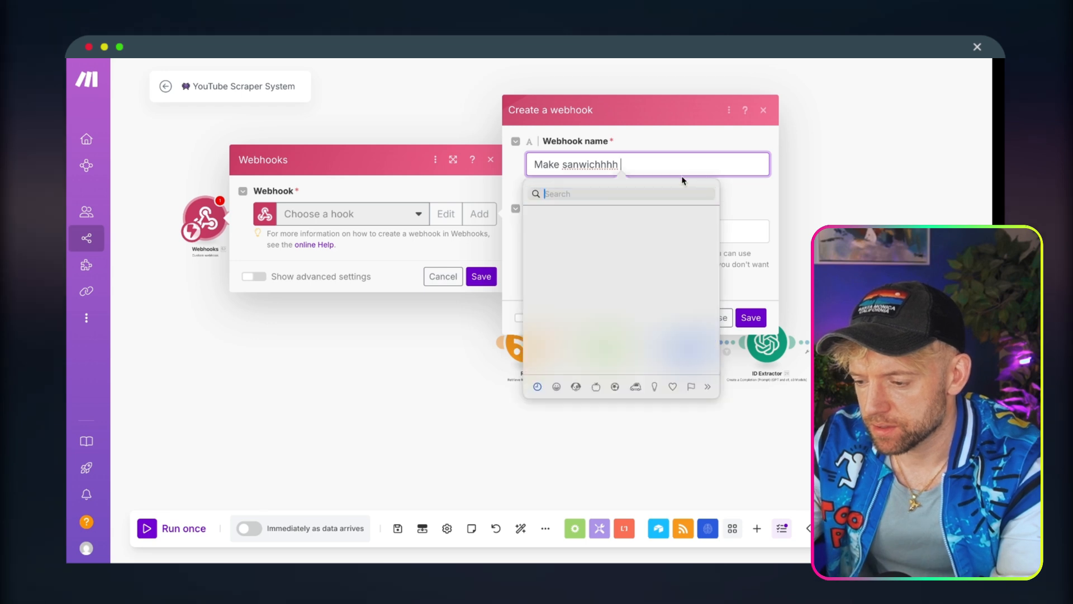
pyautogui.click(575, 253)
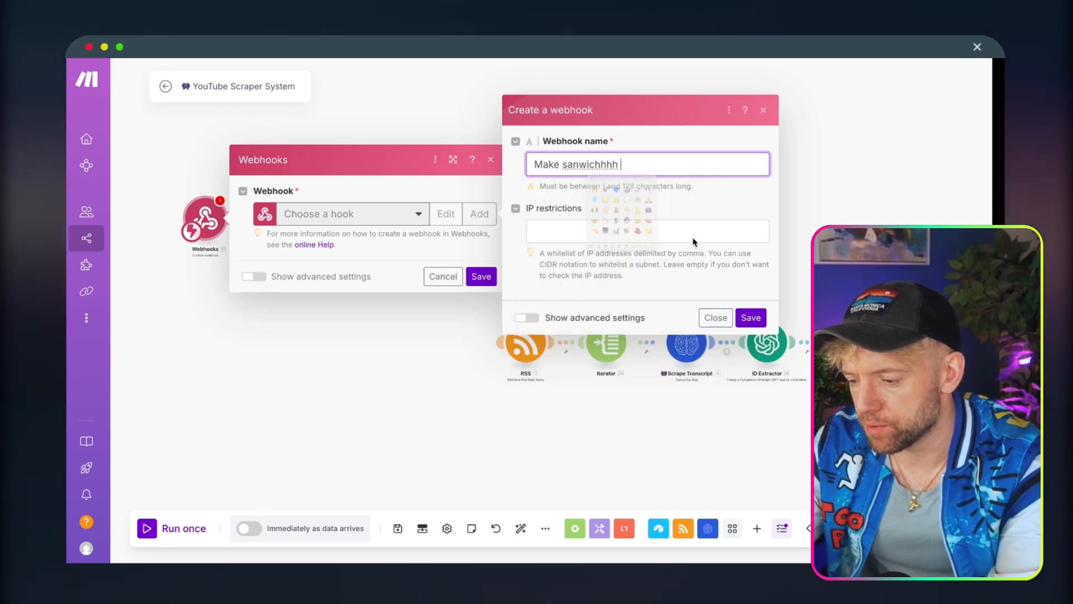
pyautogui.click(577, 164)
pyautogui.write('d')
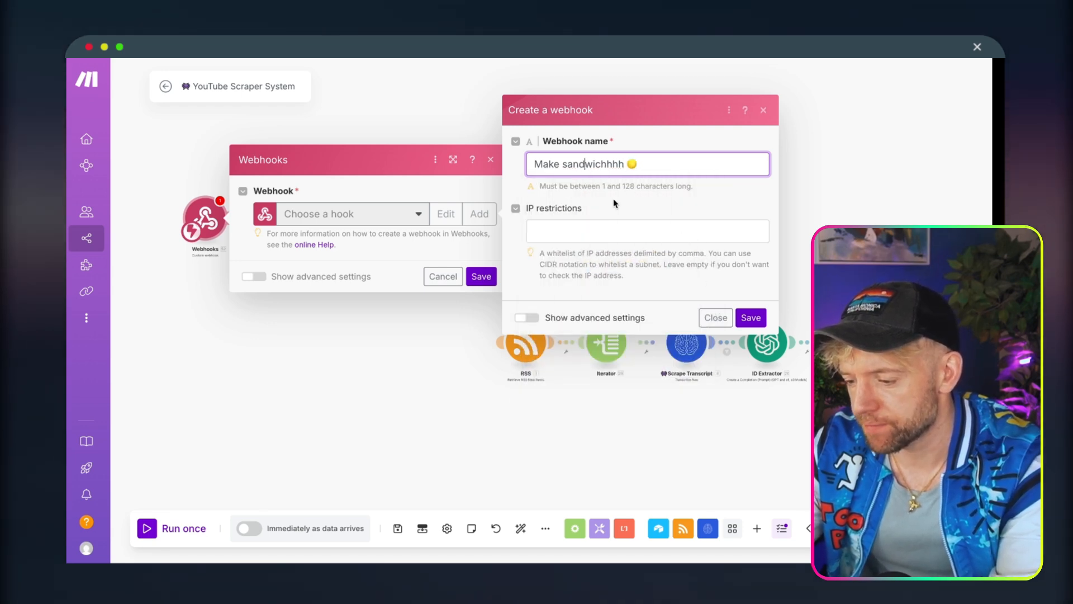
pyautogui.click(751, 317)
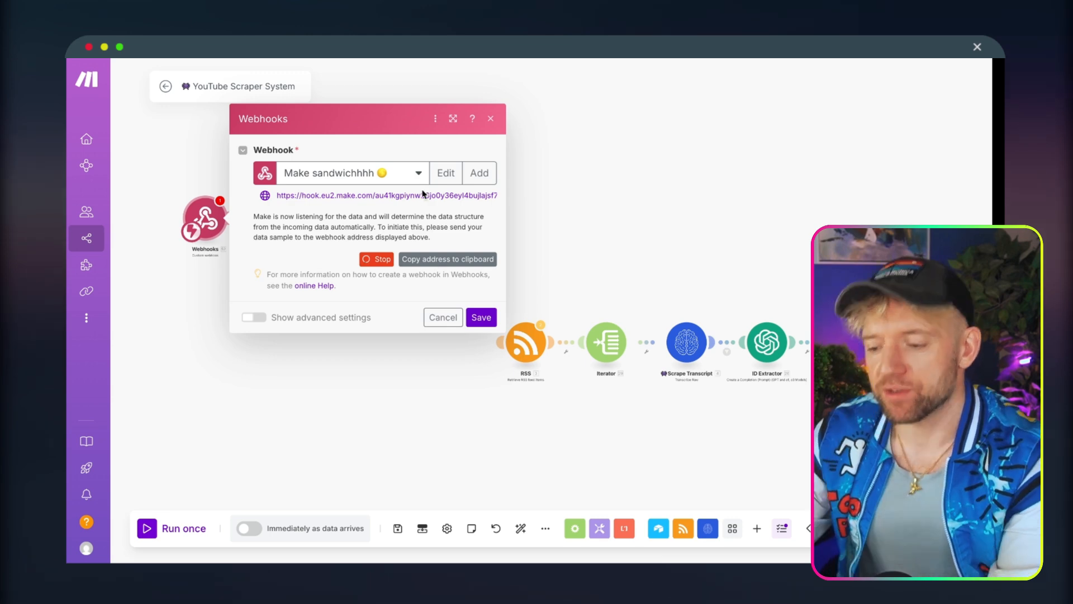
# Copy the new webhook's address and paste it as the URL of the HTTP Request tool in n8n.
pyautogui.click(442, 259)
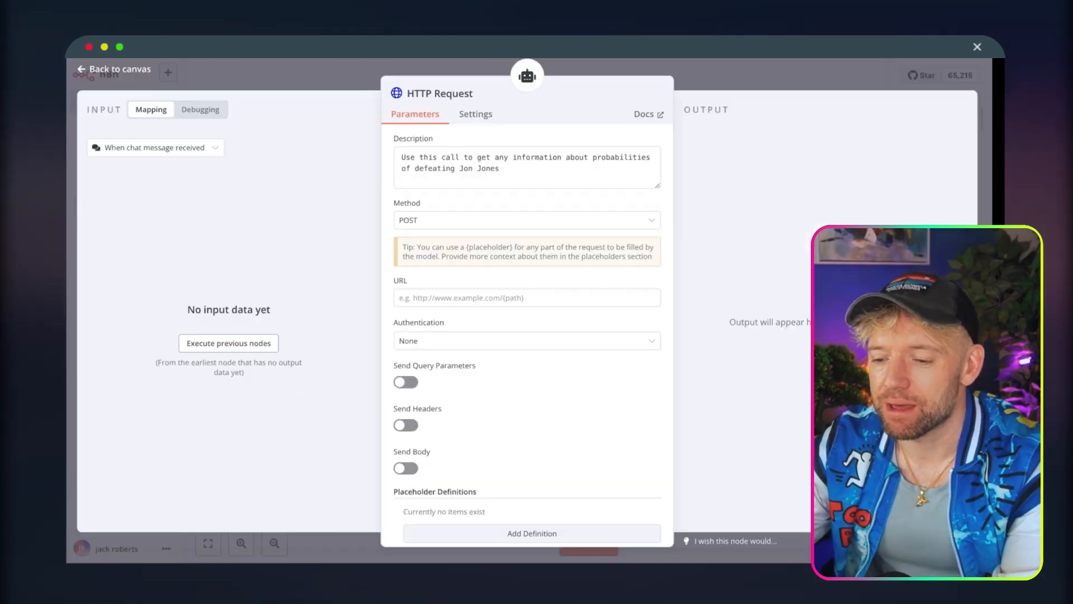
pyautogui.click(446, 301)
# Enable sending a body in the HTTP Request and name the first body parameter "Height".
pyautogui.scroll(-2, 531, 384)
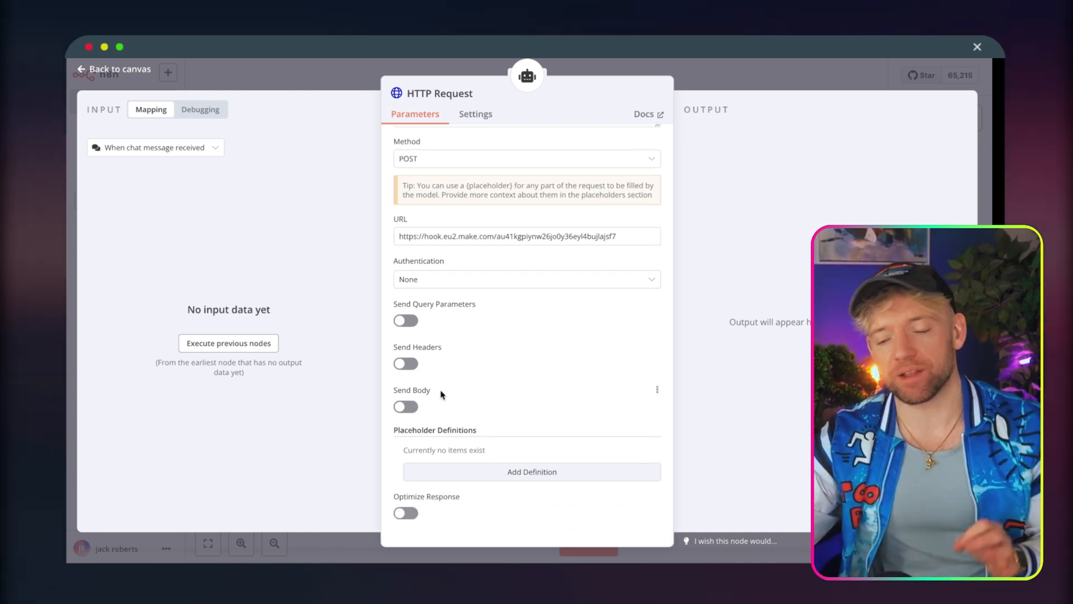
pyautogui.click(406, 406)
pyautogui.scroll(-5, 553, 388)
pyautogui.click(514, 325)
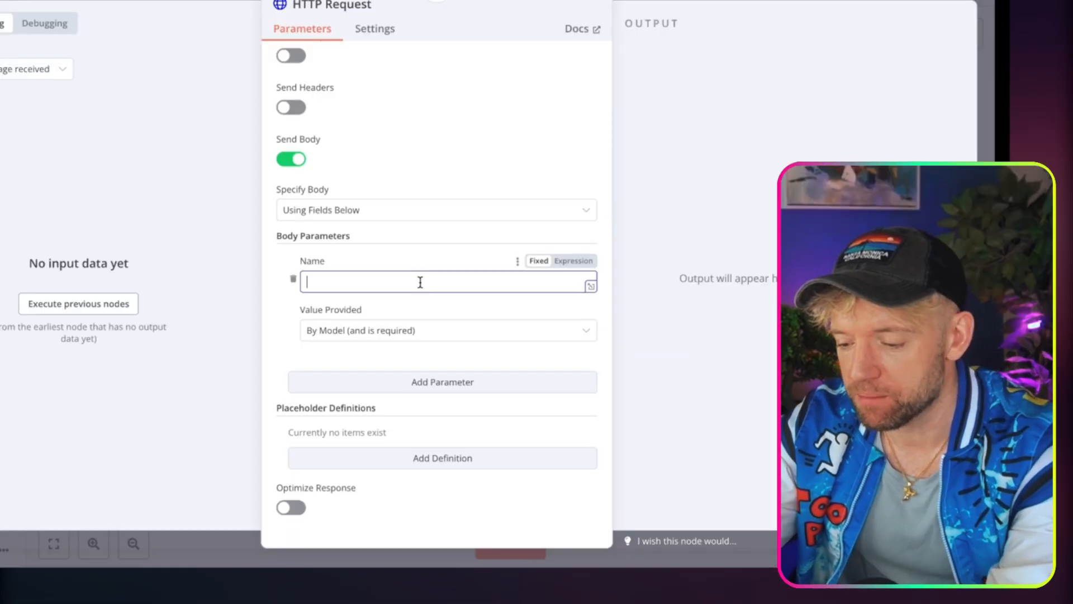
pyautogui.write('Height')
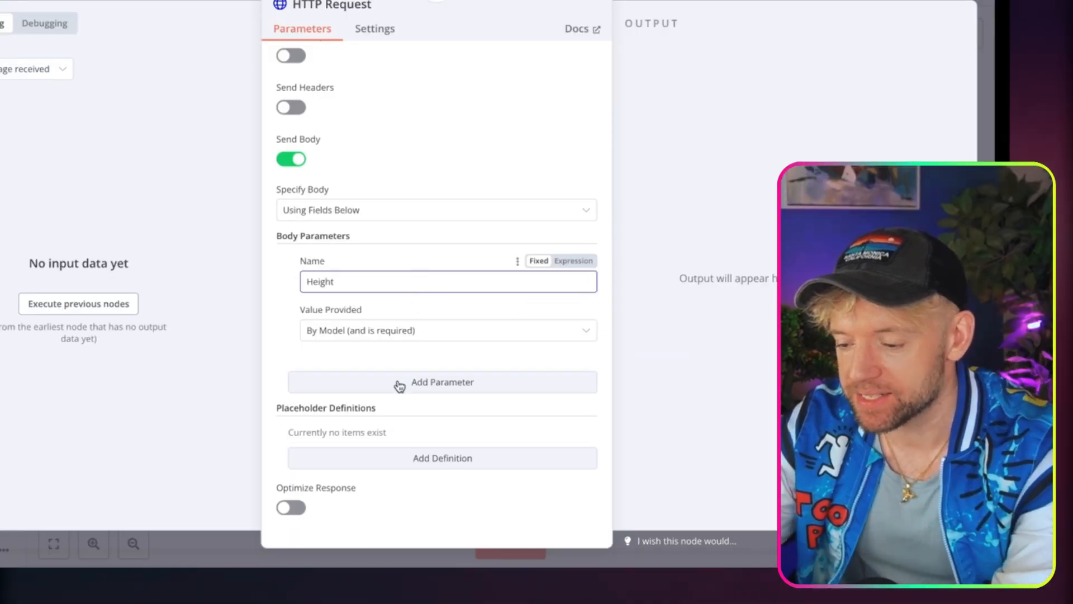
# Add a second body parameter named "Weight class".
pyautogui.click(493, 411)
pyautogui.scroll(-2, 397, 383)
pyautogui.click(375, 282)
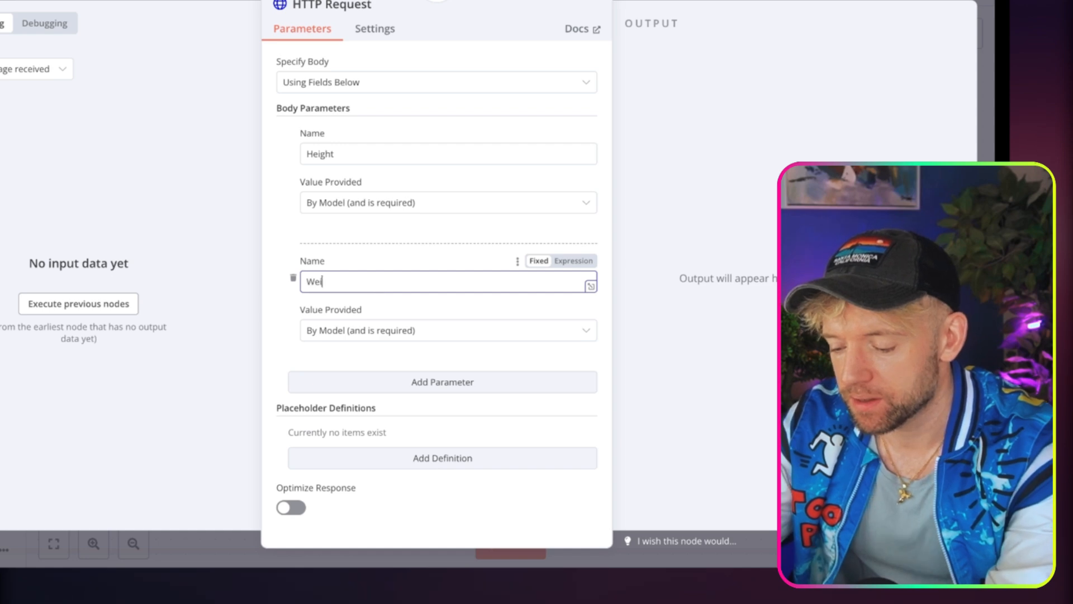
pyautogui.write('Weight class')
# Add a third body parameter named "MMA Record".
pyautogui.click(369, 382)
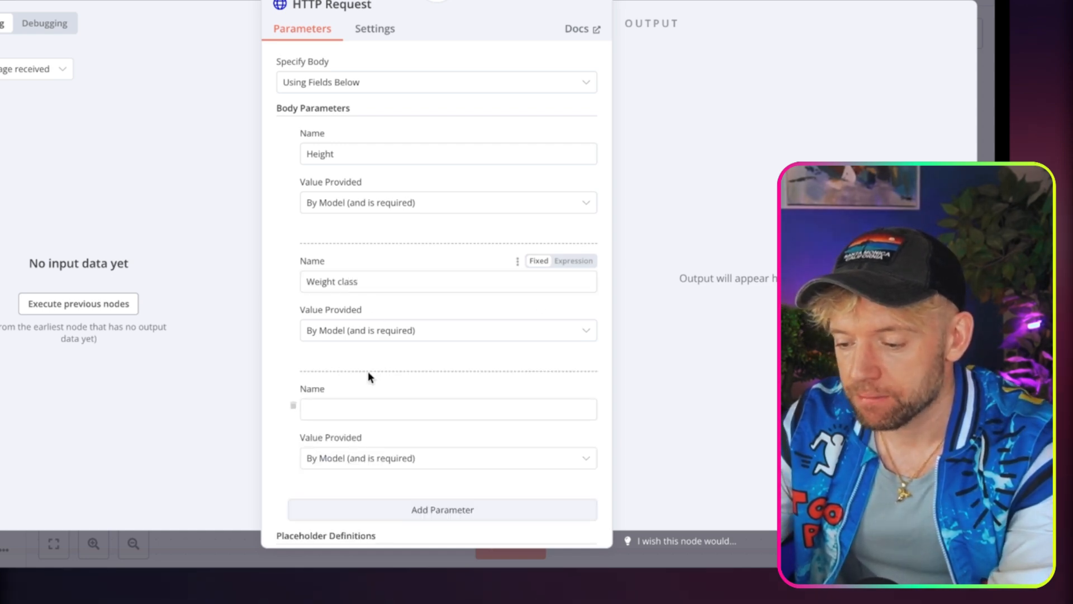
pyautogui.scroll(-2, 369, 376)
pyautogui.click(363, 306)
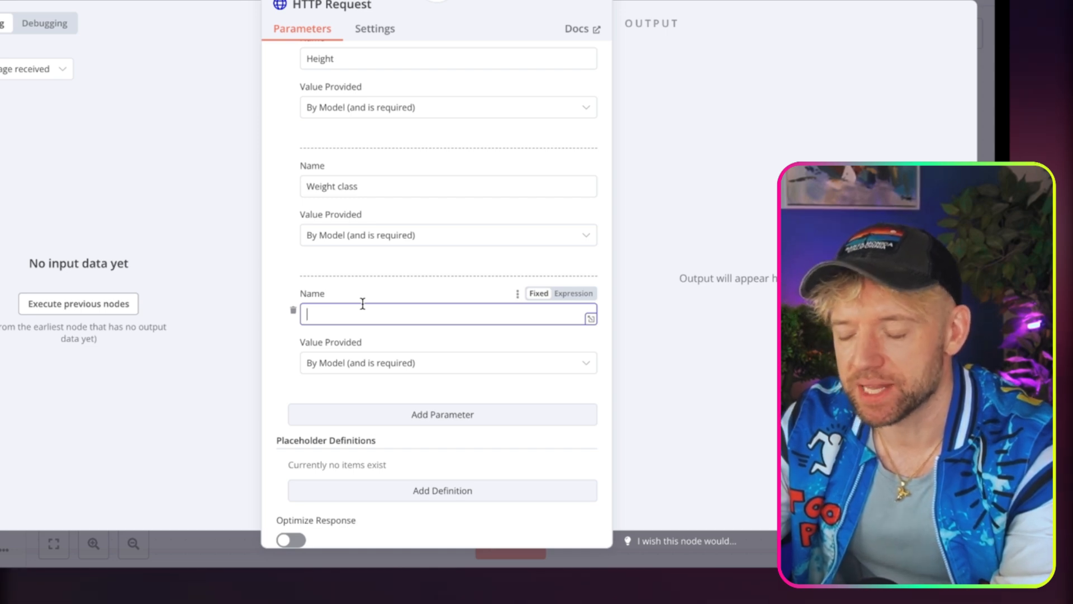
pyautogui.write('MMA Rrcoe')
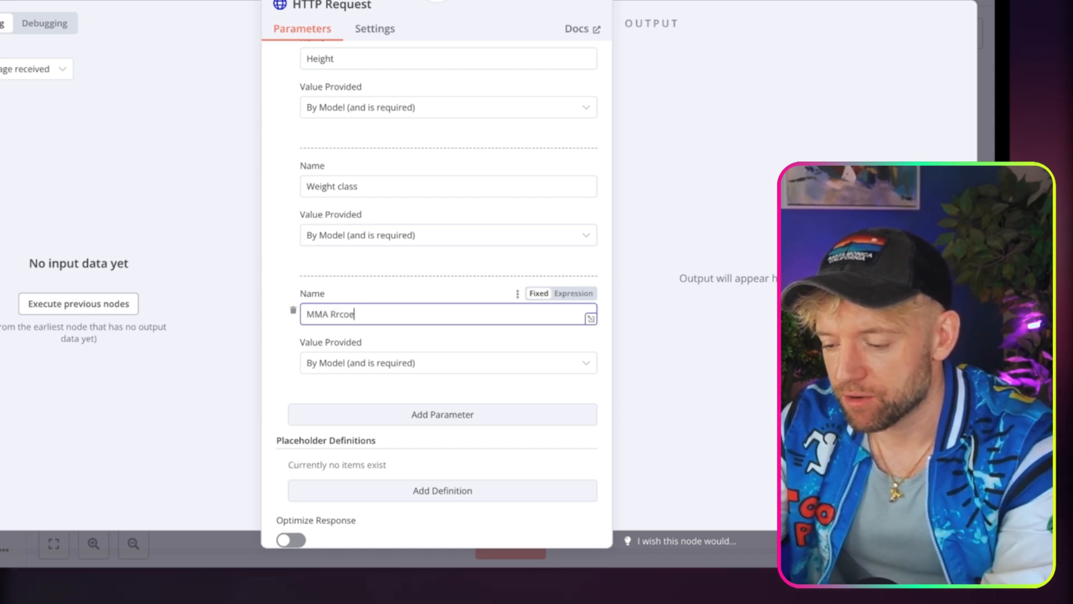
pyautogui.press('BackSpace')
pyautogui.press('BackSpace')
pyautogui.press('BackSpace')
pyautogui.press('BackSpace')
pyautogui.write('ecord')
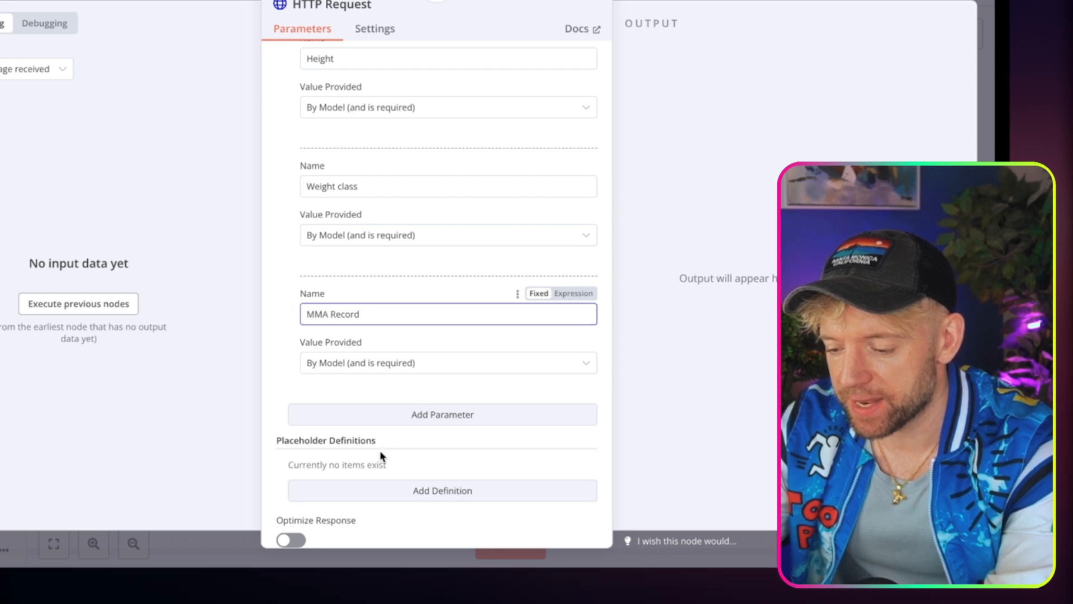
# Add a fourth body parameter with a name starting "Fighting S" and return to the workflow canvas.
pyautogui.click(373, 416)
pyautogui.scroll(-1, 372, 417)
pyautogui.click(367, 378)
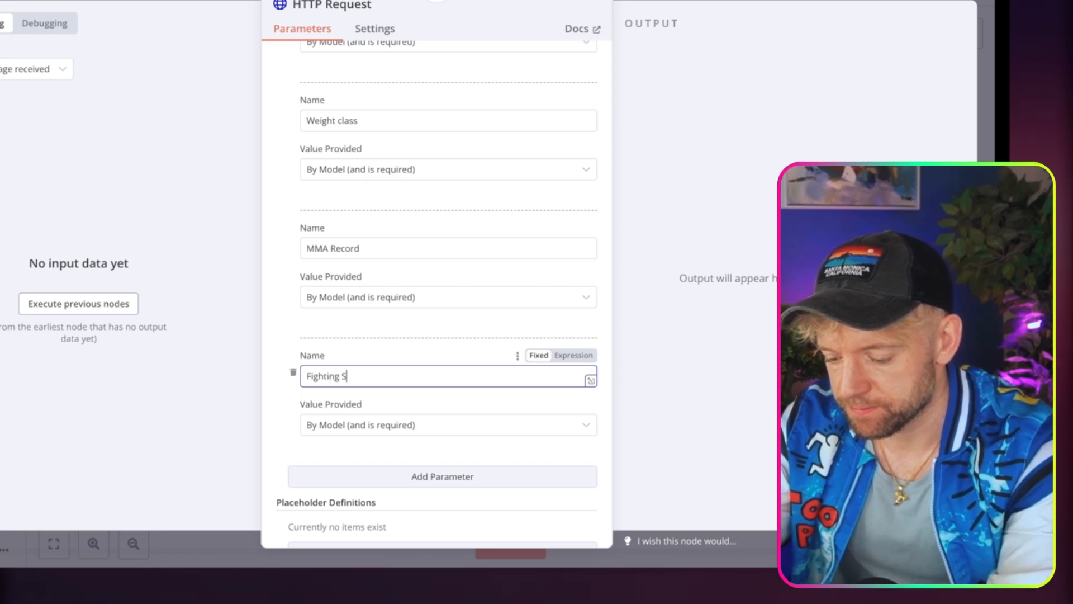
pyautogui.scroll(-1, 423, 369)
pyautogui.scroll(10, 424, 372)
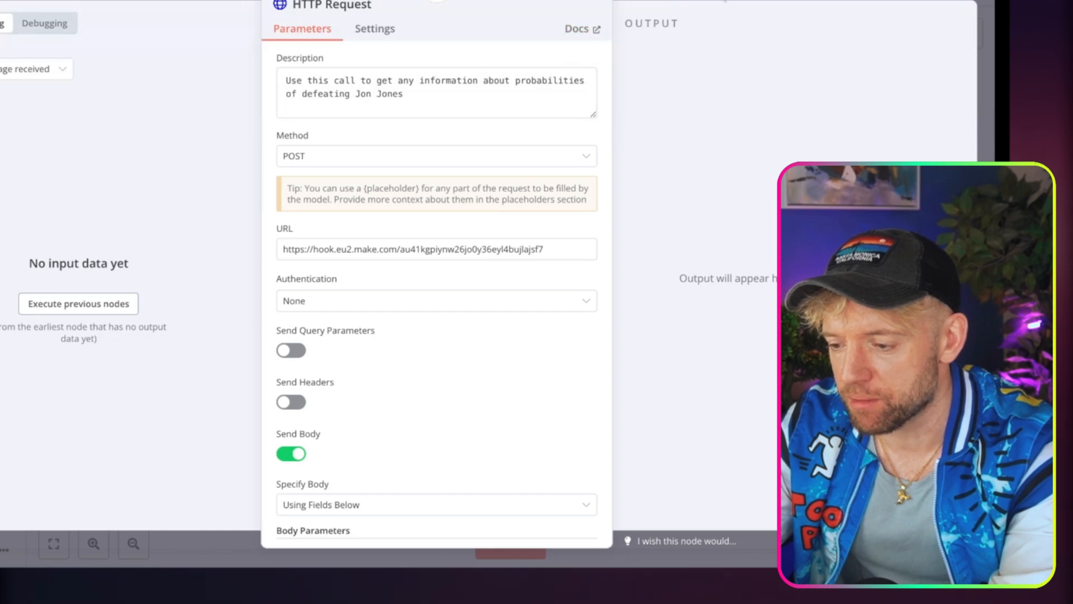
pyautogui.click(688, 1)
# Add a system message to the AI Agent: "You will be given info about a fighter, find out if they could be jon jones by using make.com tool".
pyautogui.doubleClick(435, 195)
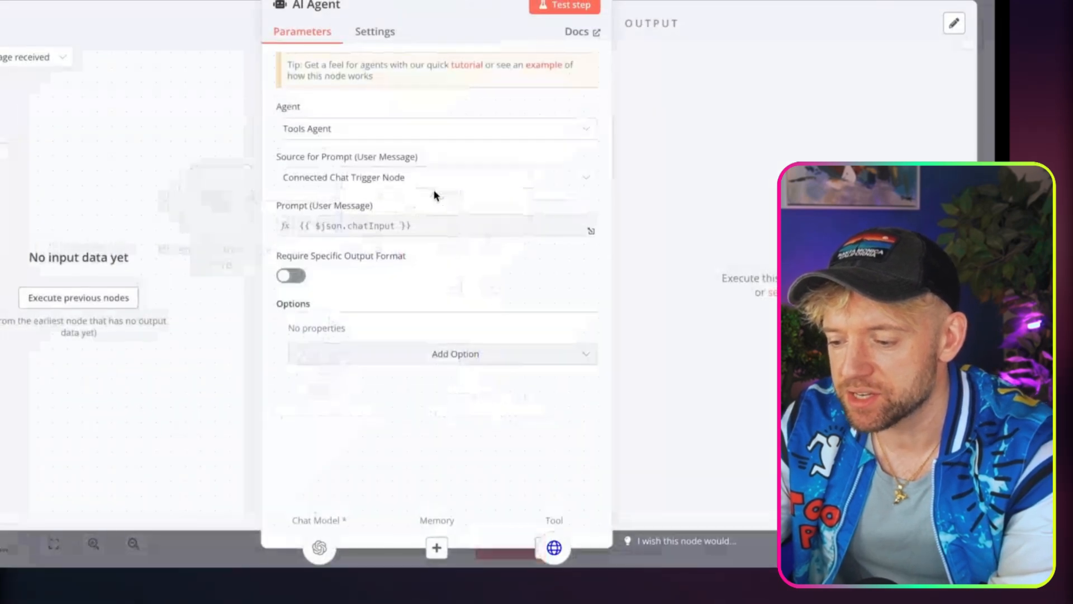
pyautogui.click(382, 358)
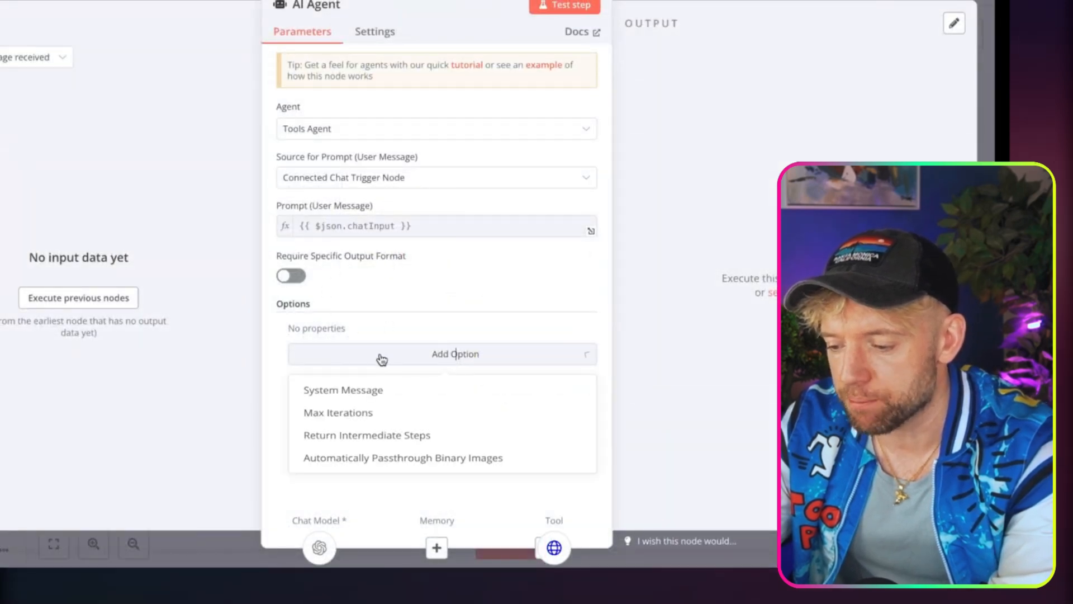
pyautogui.click(365, 391)
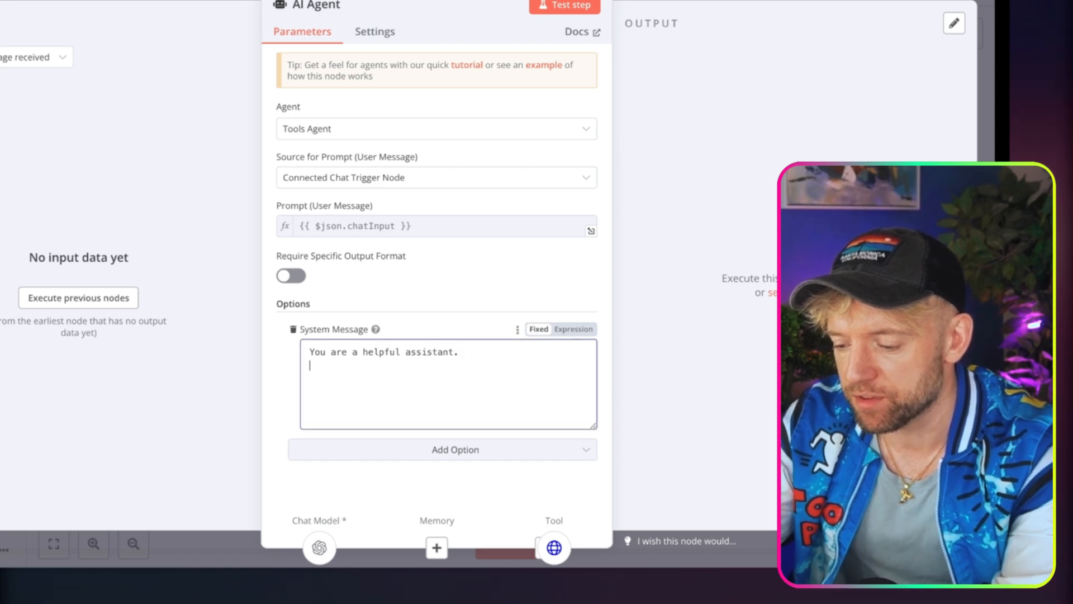
pyautogui.press('Return')
pyautogui.write('You will be given info about a fighter, find out if they could be')
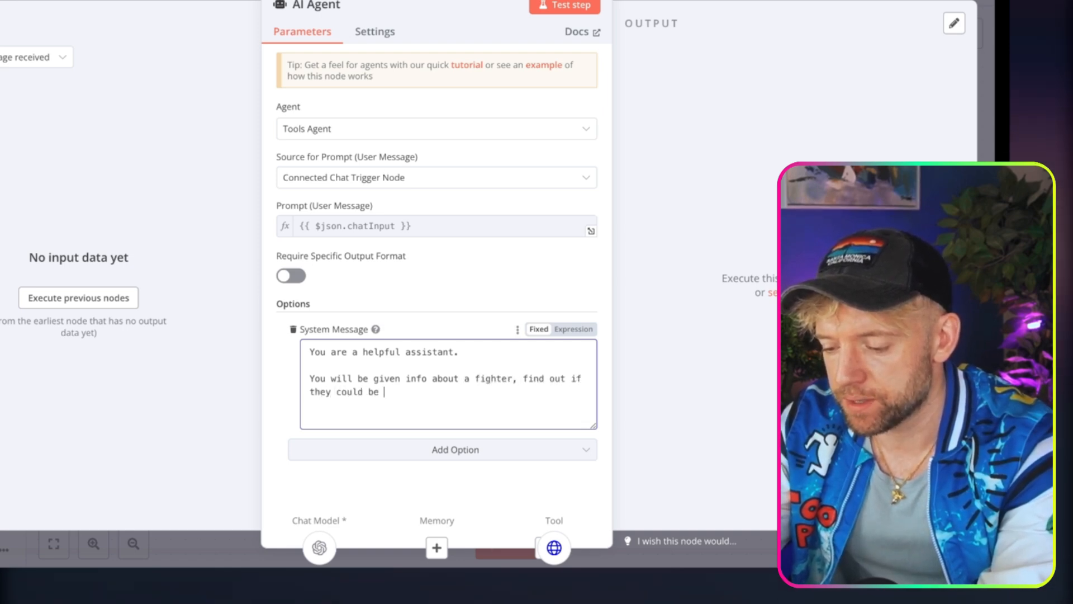
pyautogui.write('using make.com tool.')
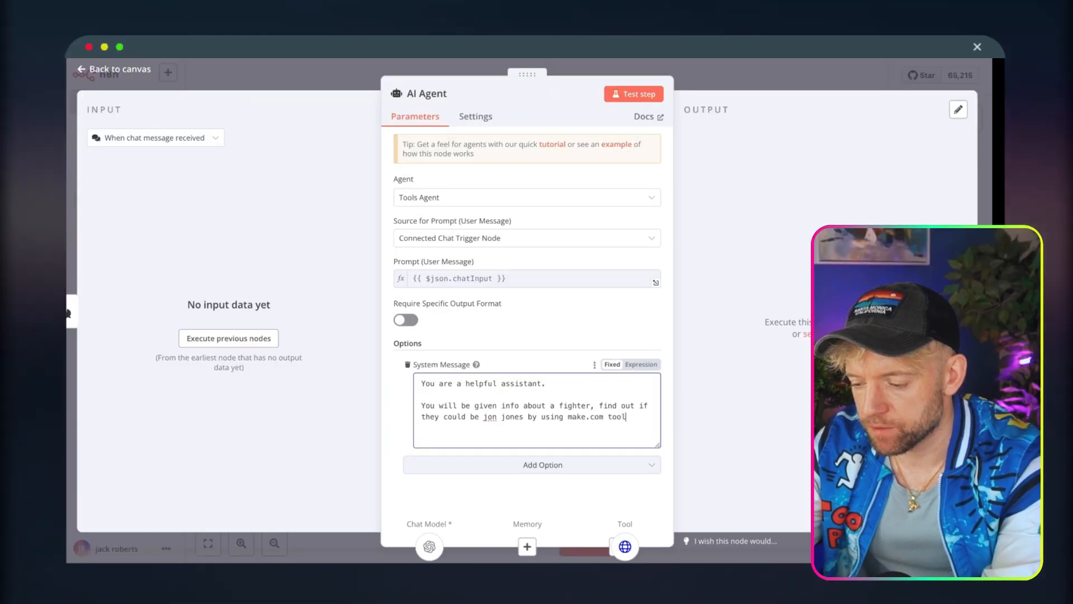
pyautogui.click(720, 76)
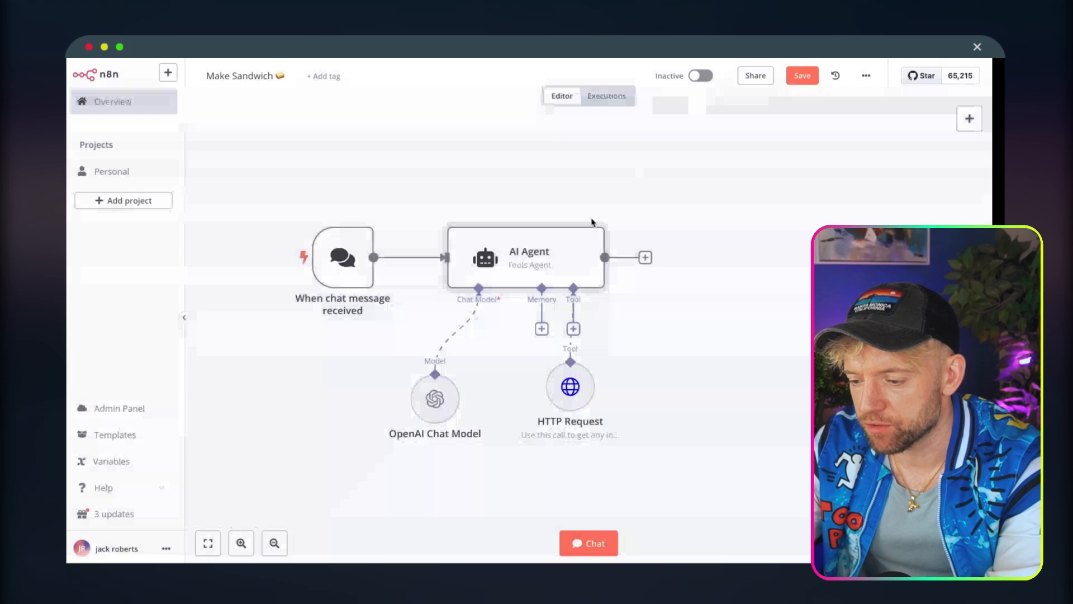
# Prefix the HTTP Request tool's description with "Make.com tool:".
pyautogui.doubleClick(570, 391)
pyautogui.click(401, 157)
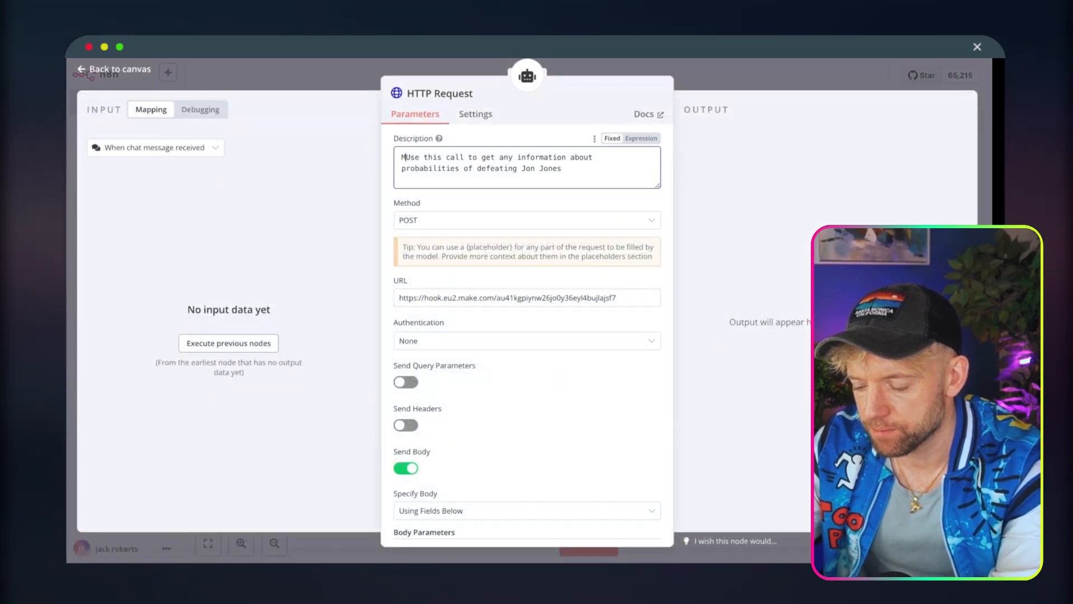
pyautogui.write('Make.com tool:')
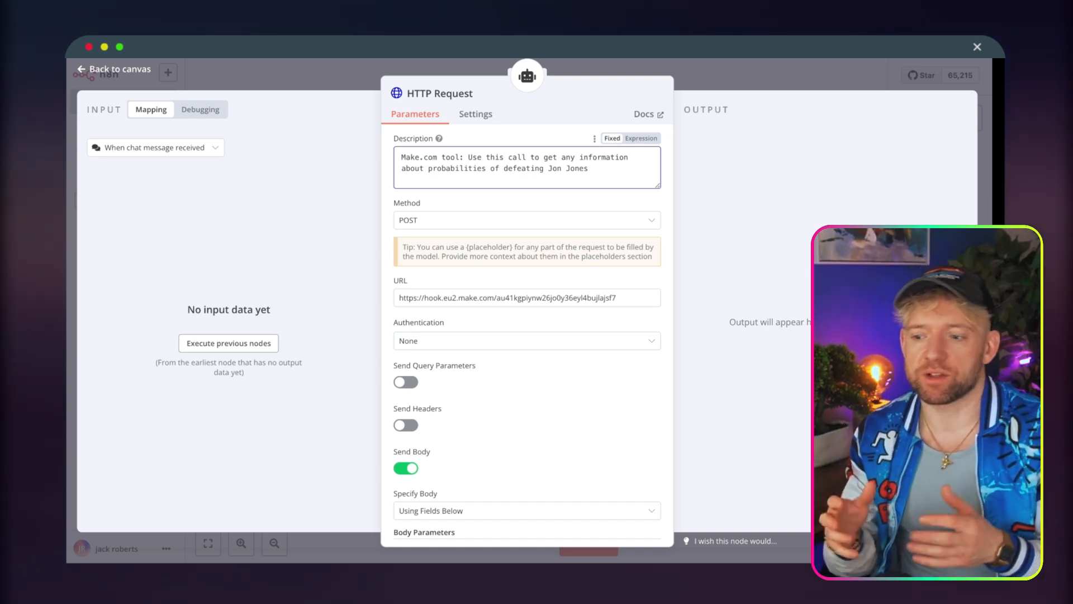
pyautogui.click(691, 77)
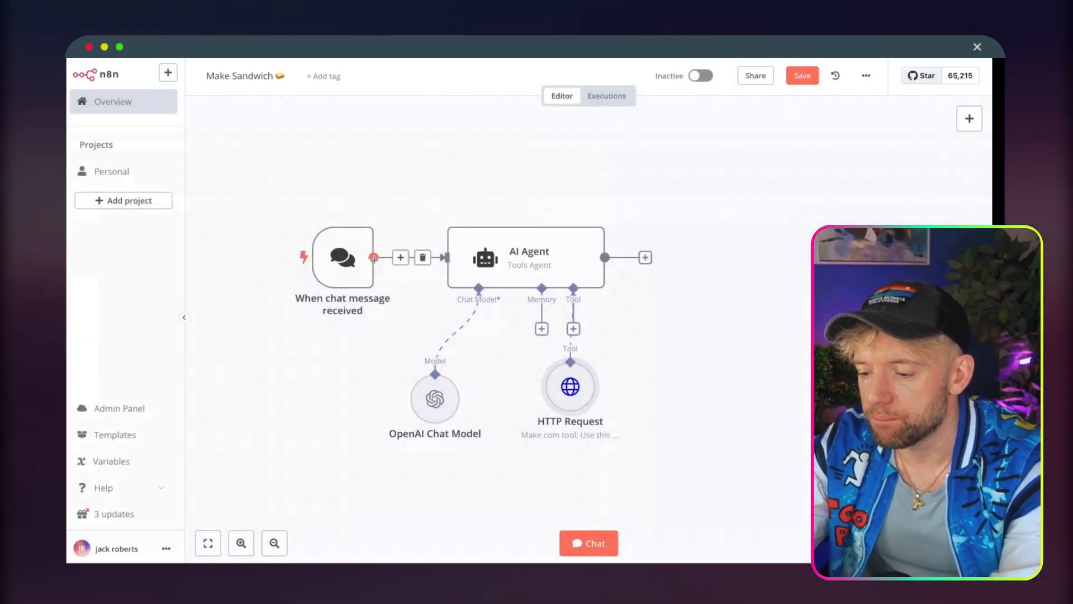
# Send a chat message asking how a fighter would do against Jon Jones, giving height 6,0', weight class 265, greco roman and record 20-1.
pyautogui.click(583, 545)
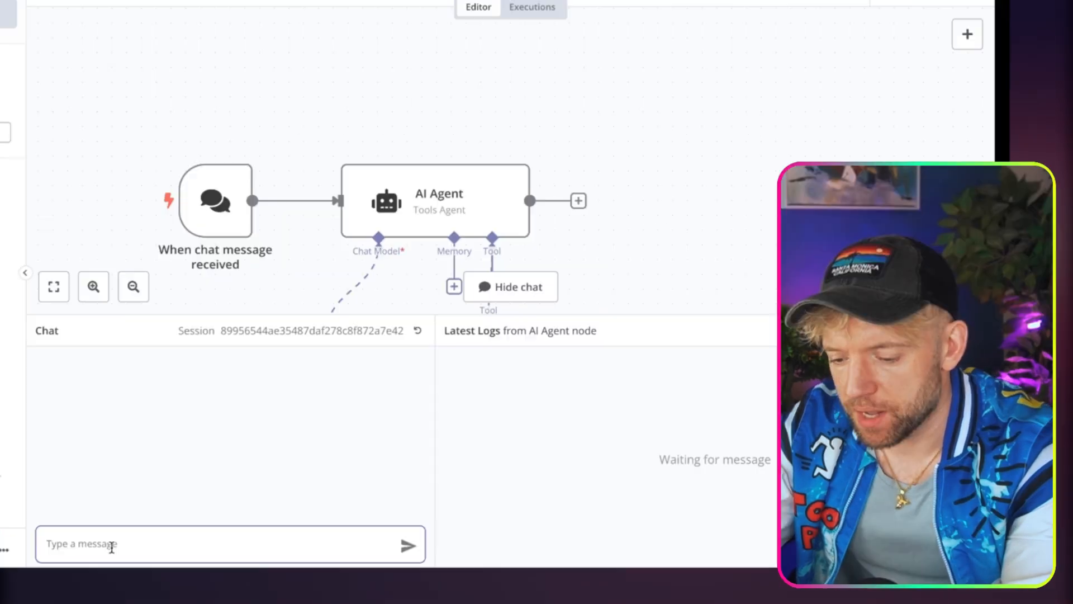
pyautogui.write("hey, find out how this fighter would do against jon jones. height 6,0' weight class is 265 greco roman record 20-1")
pyautogui.scroll(2, 130, 528)
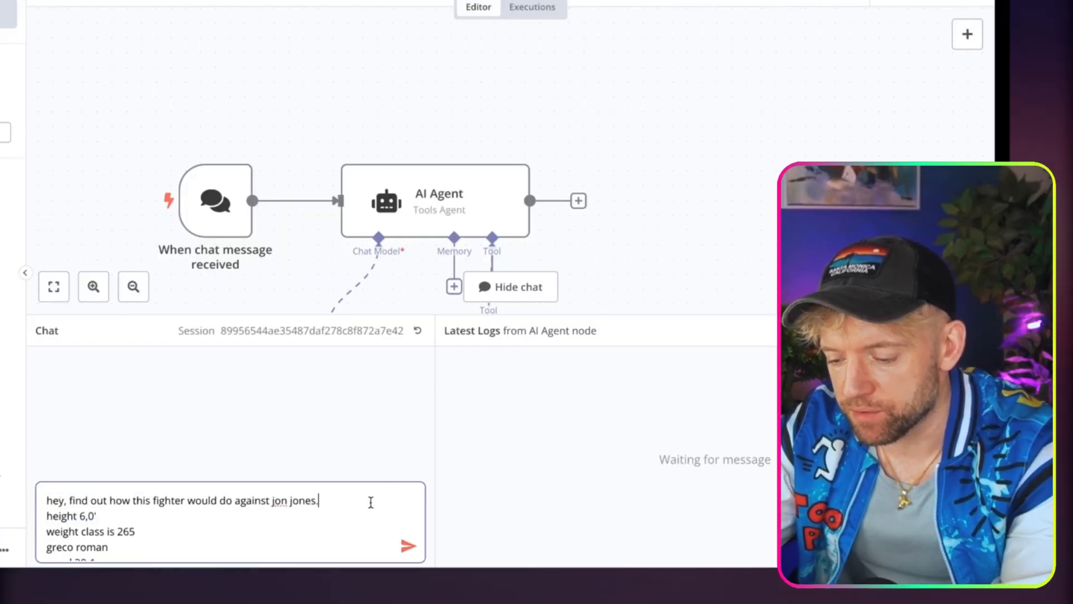
pyautogui.hotkey('shift', 'Return')
pyautogui.scroll(-2, 371, 502)
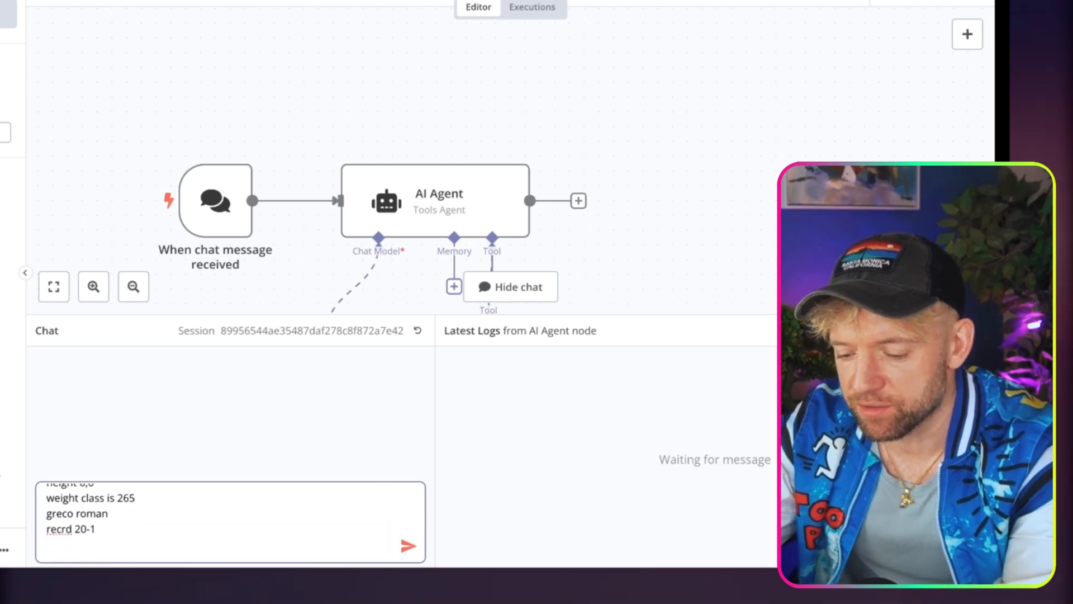
pyautogui.press('Return')
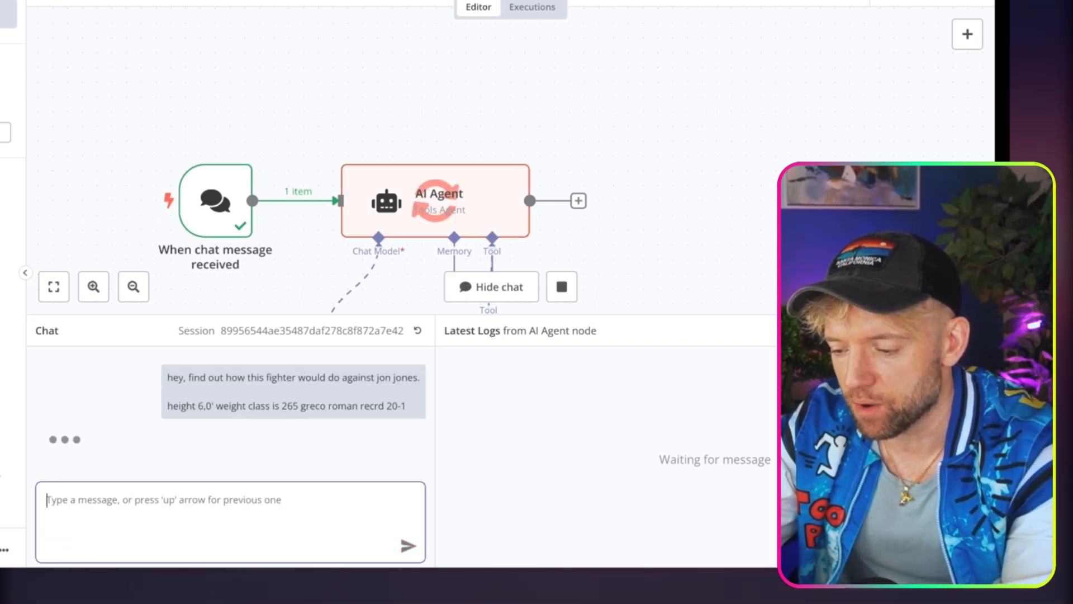
pyautogui.scroll(-1, 730, 145)
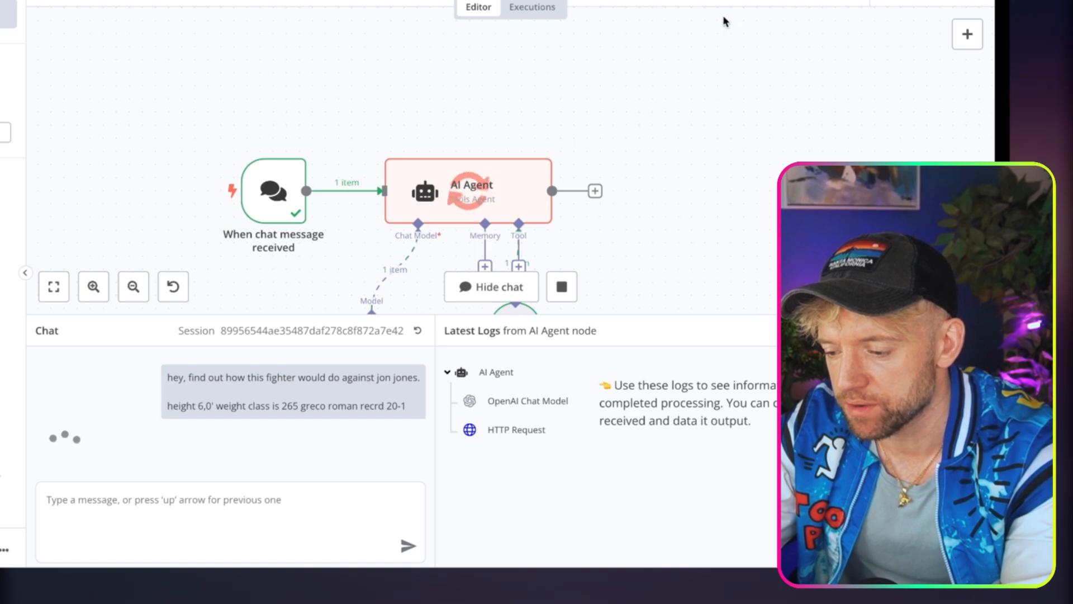
# Stop the agent's execution, switch to Make, and run the scenario once with the webhook settings saved.
pyautogui.scroll(-3, 733, 160)
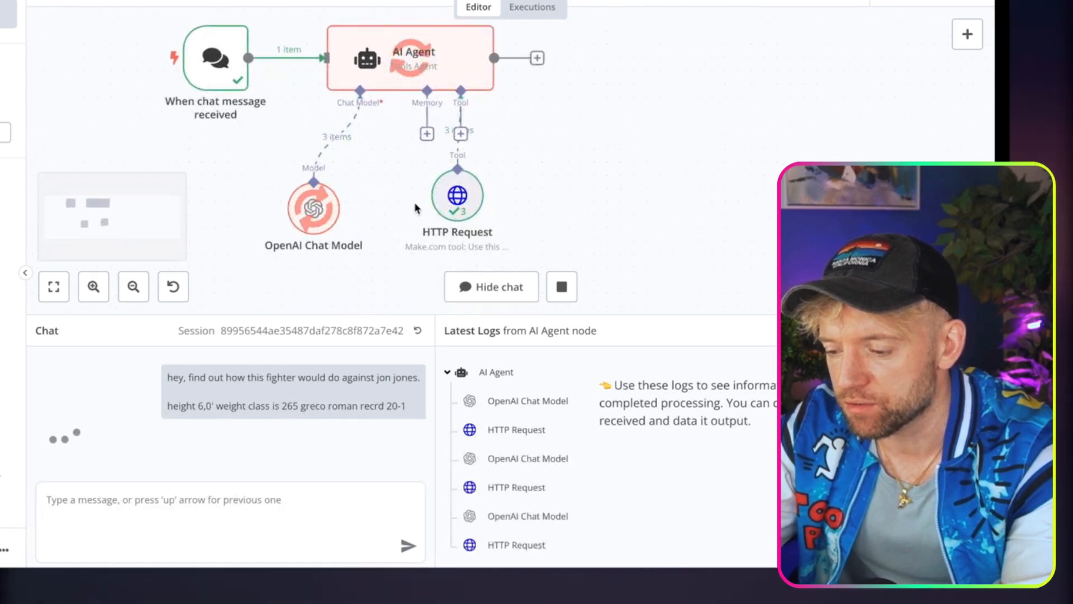
pyautogui.click(564, 284)
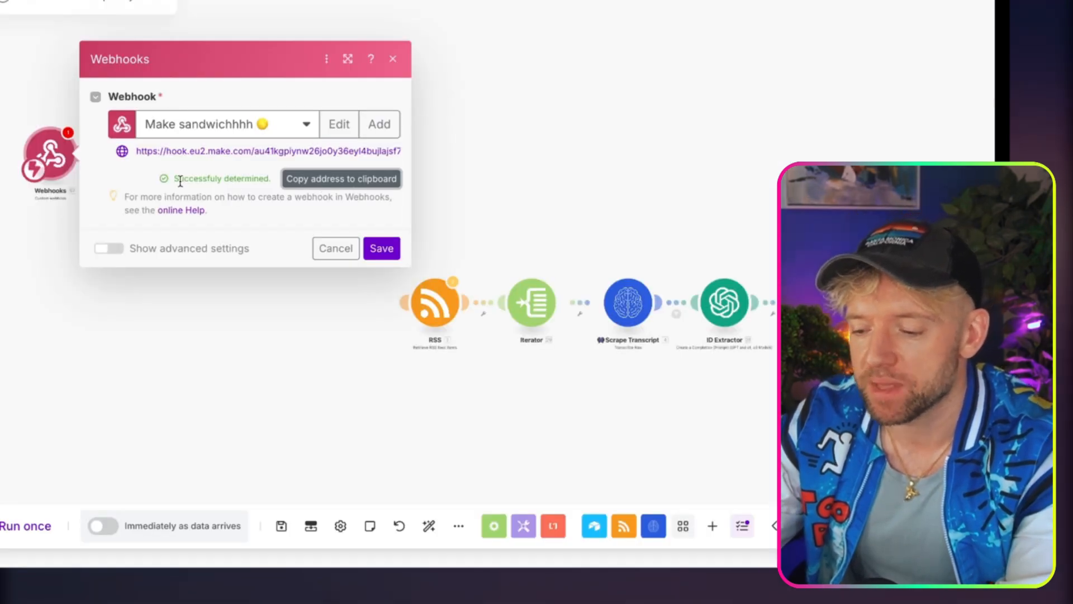
pyautogui.click(380, 248)
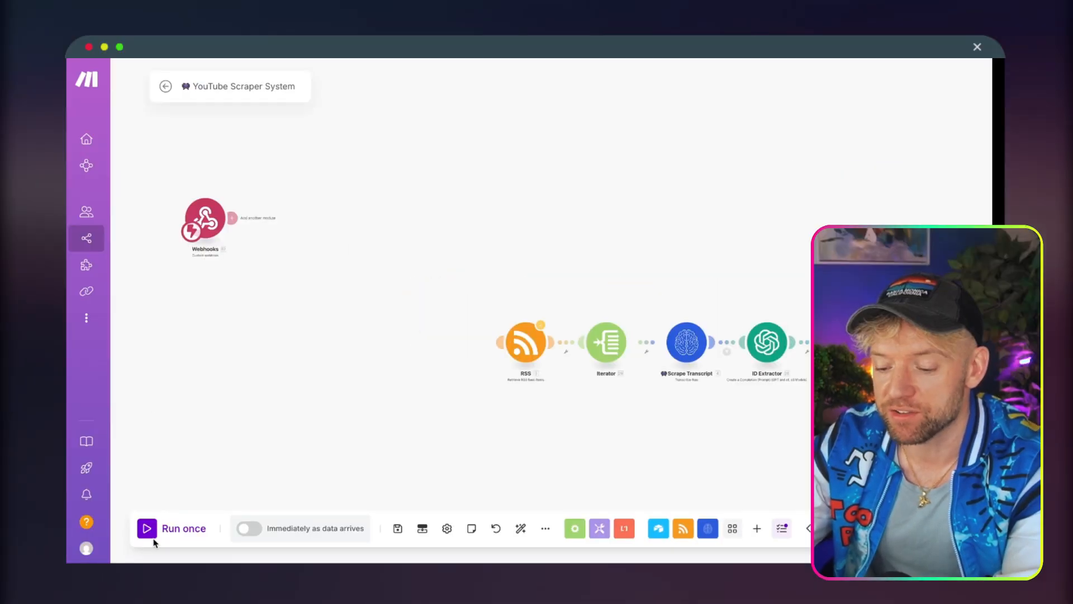
pyautogui.click(6, 526)
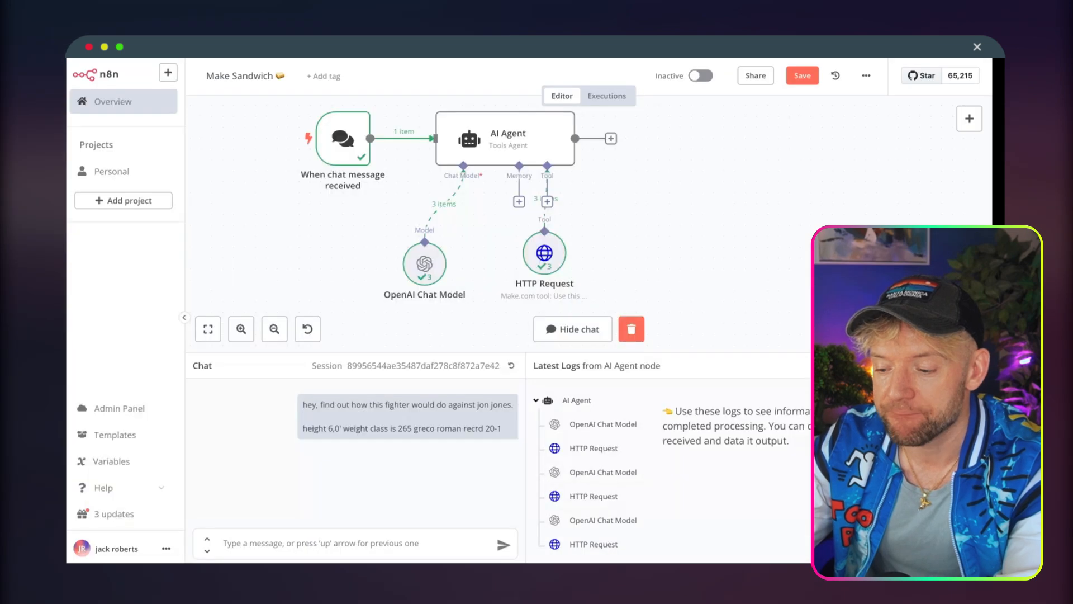
# Resend the previous fighter message in the n8n chat and stop the resulting execution.
pyautogui.click(344, 539)
pyautogui.press('Up')
pyautogui.press('Return')
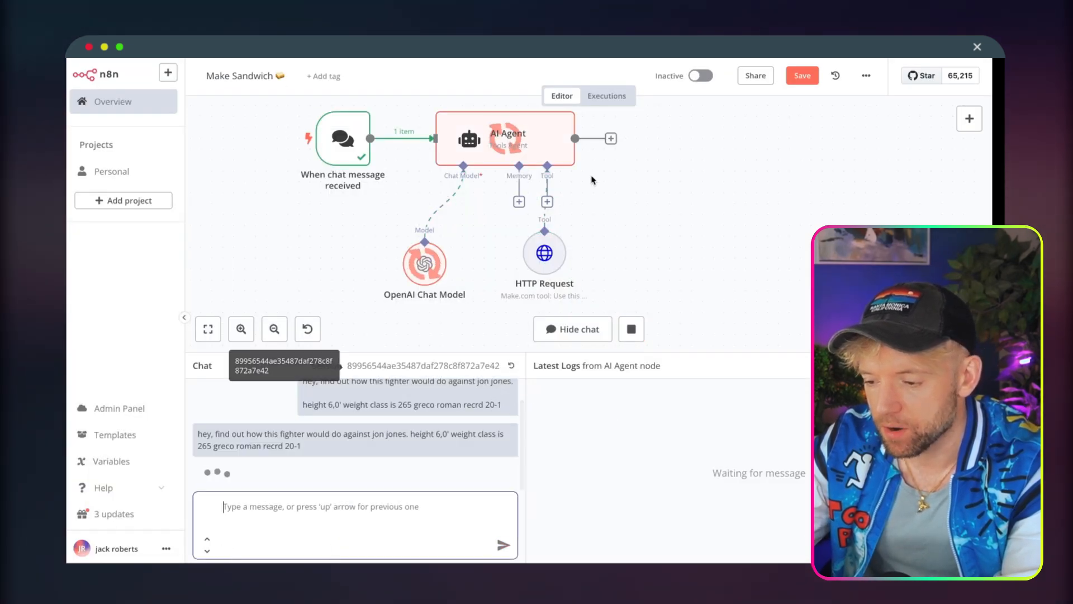
pyautogui.click(631, 329)
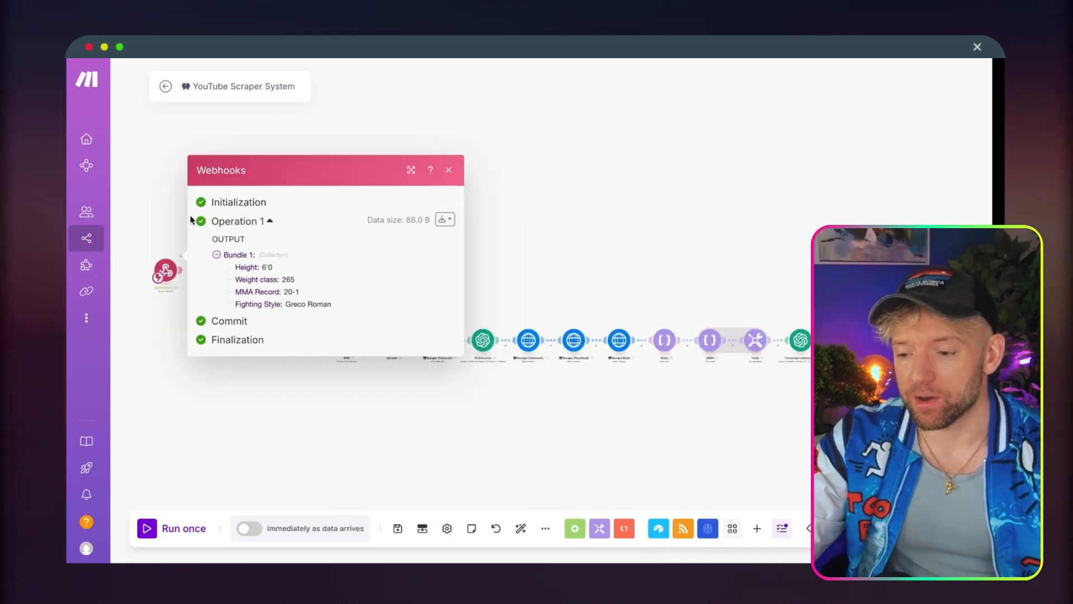
# Close the webhook's run output in Make and link the Webhooks module to the RSS module.
pyautogui.click(163, 190)
pyautogui.moveTo(263, 353); pyautogui.dragTo(327, 343)
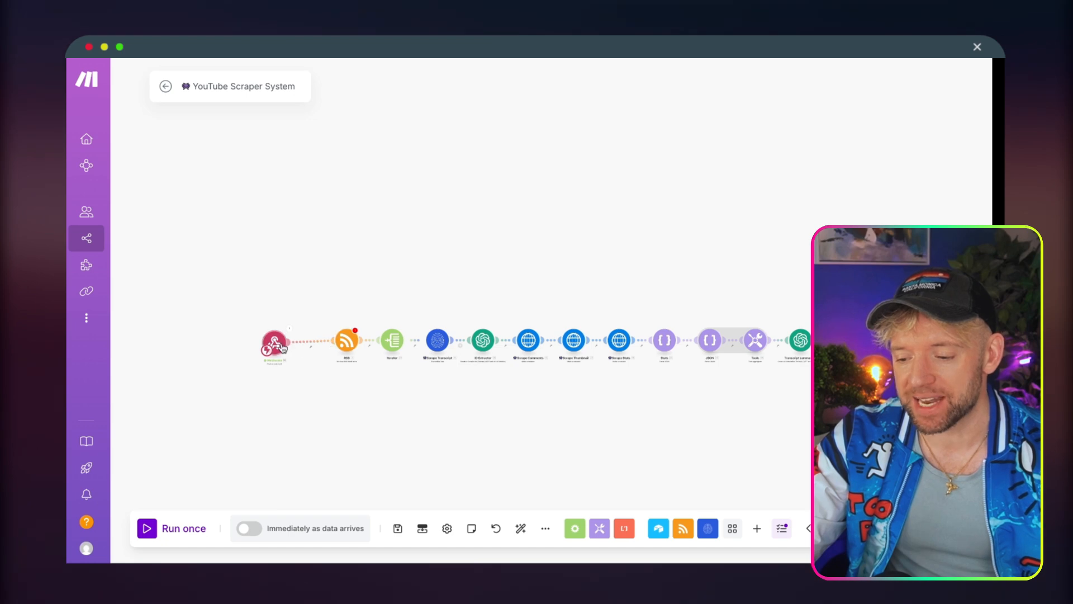
pyautogui.scroll(3, 318, 392)
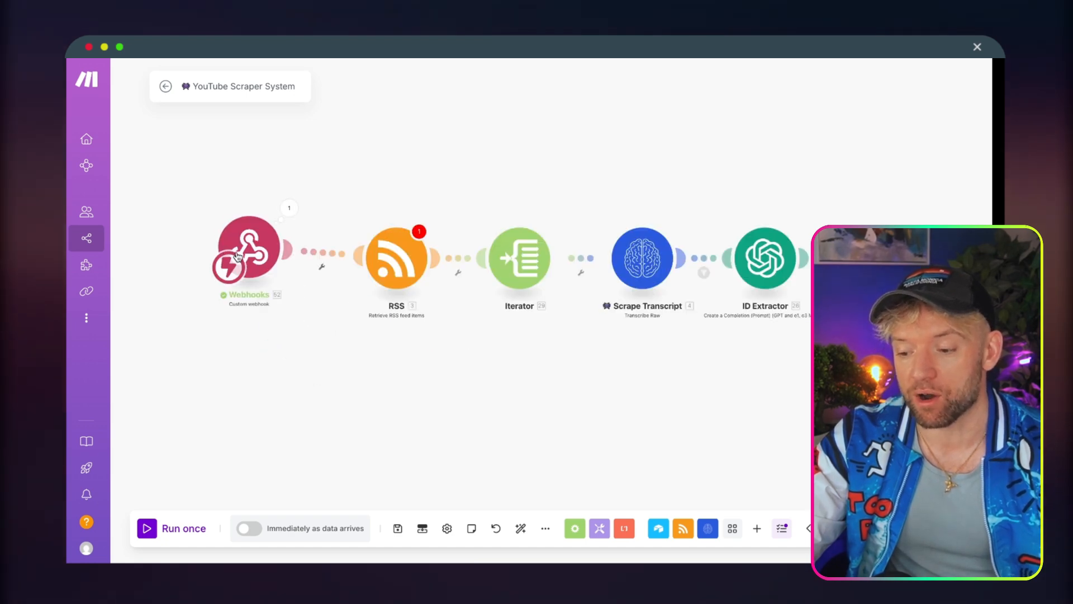
pyautogui.moveTo(249, 246); pyautogui.dragTo(249, 265)
# Check the RSS module's settings and try to run the scenario with the webhook linked to it.
pyautogui.click(396, 253)
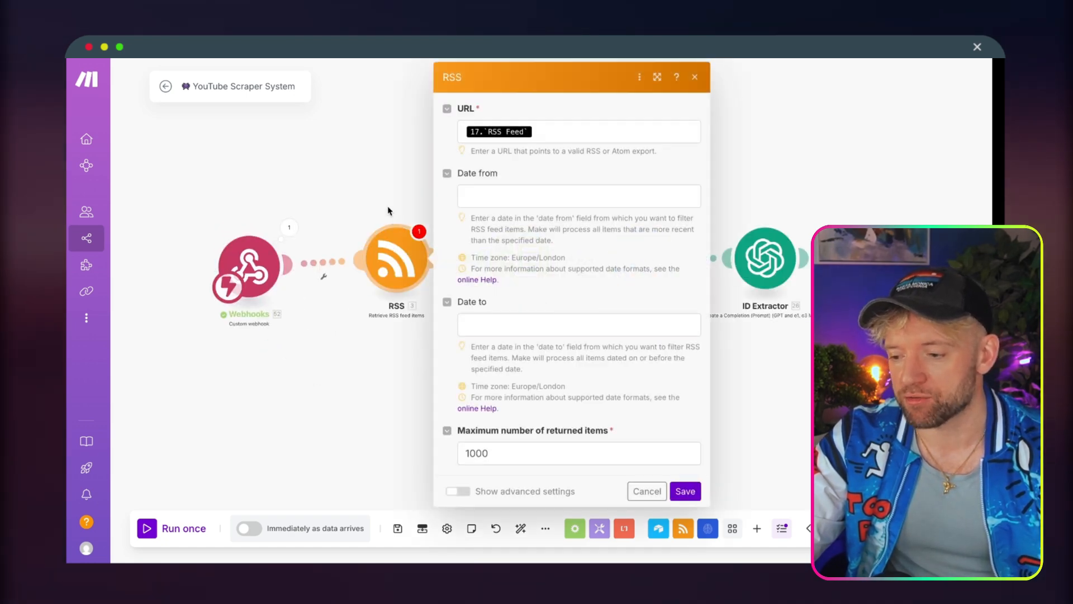
pyautogui.click(362, 171)
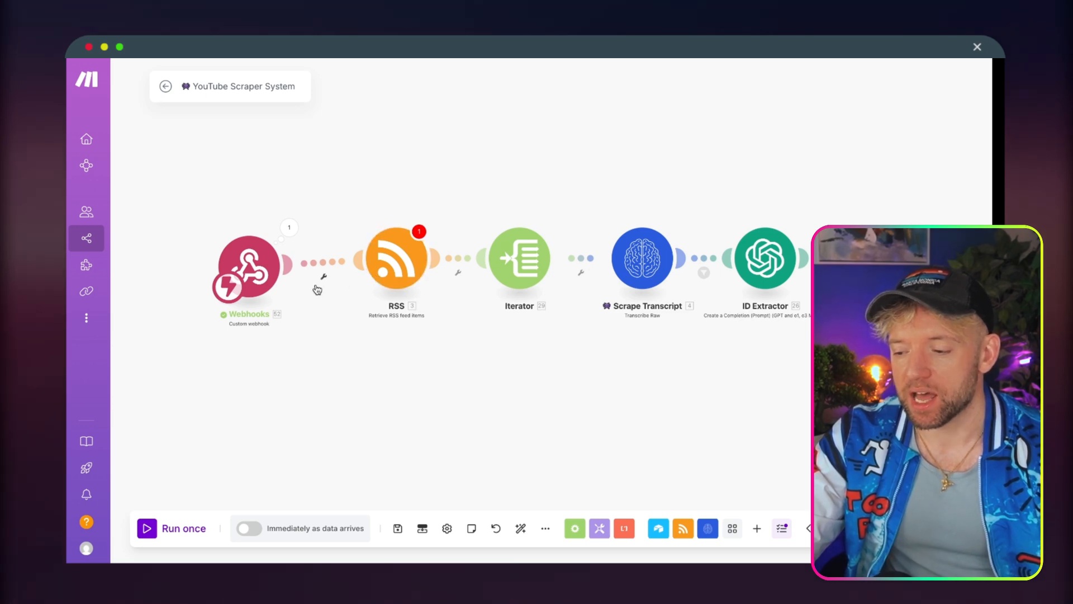
pyautogui.click(147, 528)
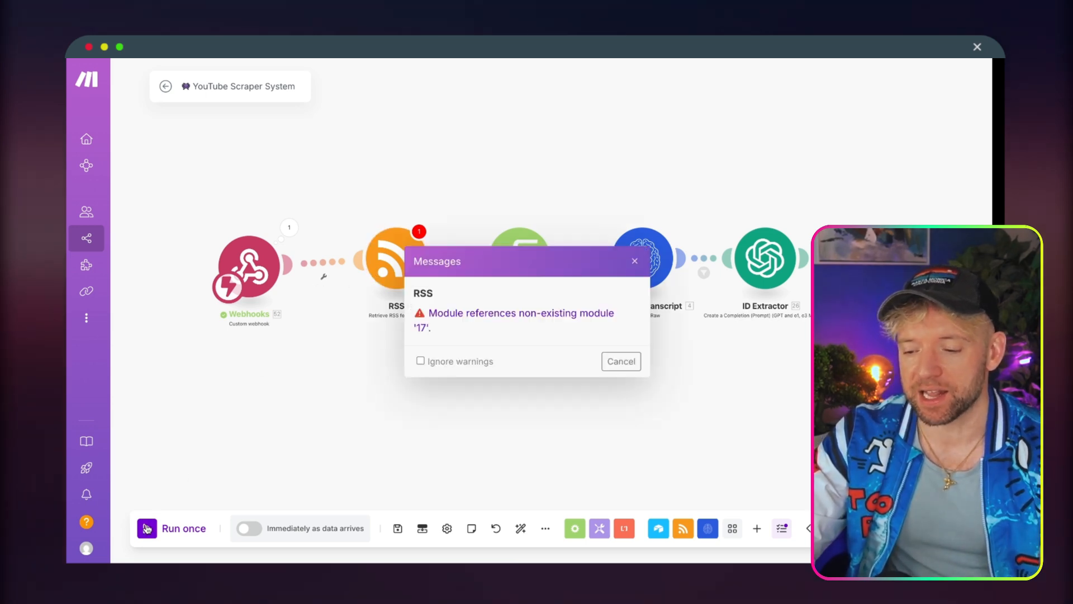
pyautogui.click(620, 363)
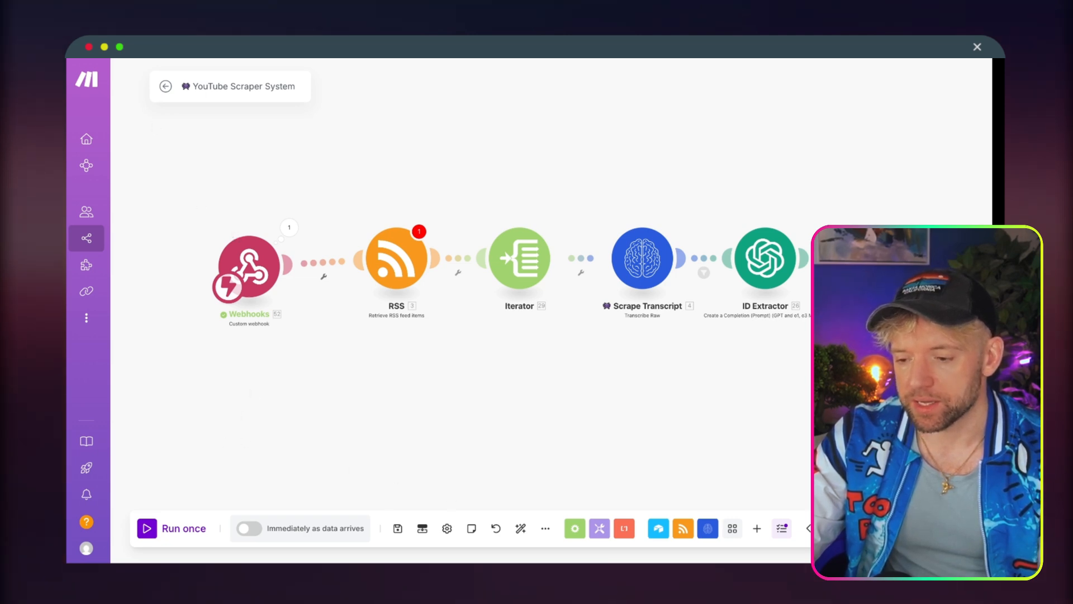
pyautogui.click(143, 532)
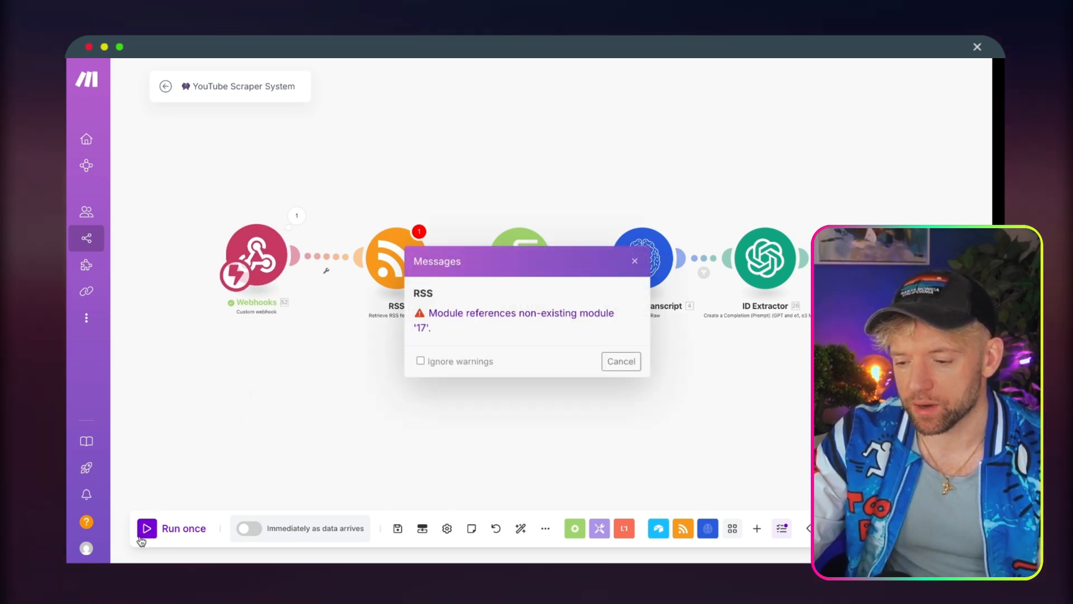
pyautogui.click(625, 360)
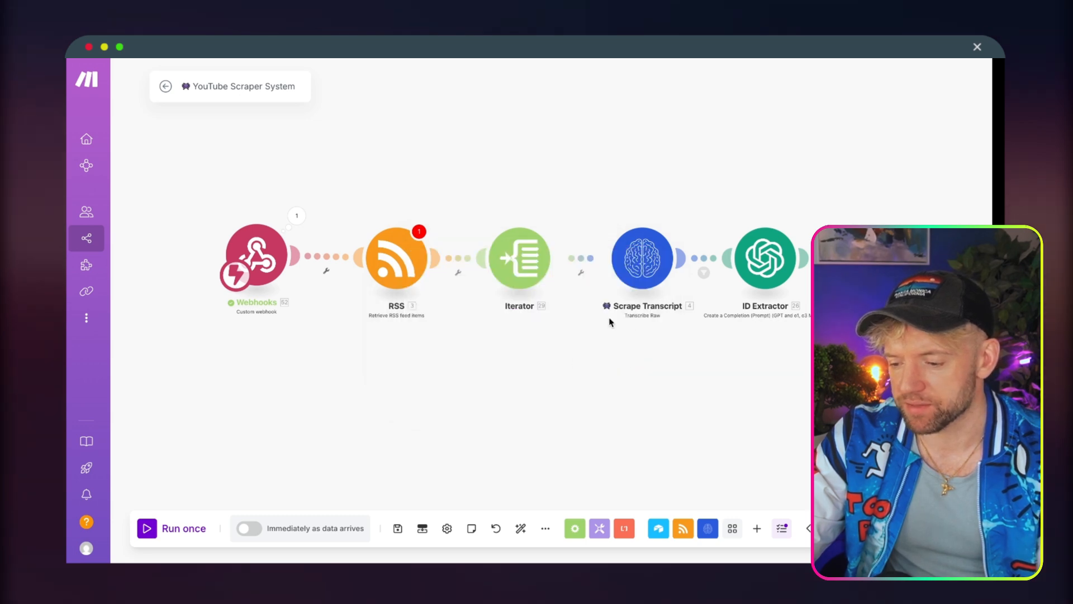
# Unlink the Scrape Transcript module from the ID Extractor module.
pyautogui.scroll(-5, 640, 391)
pyautogui.moveTo(640, 390); pyautogui.dragTo(405, 386)
pyautogui.scroll(5, 431, 352)
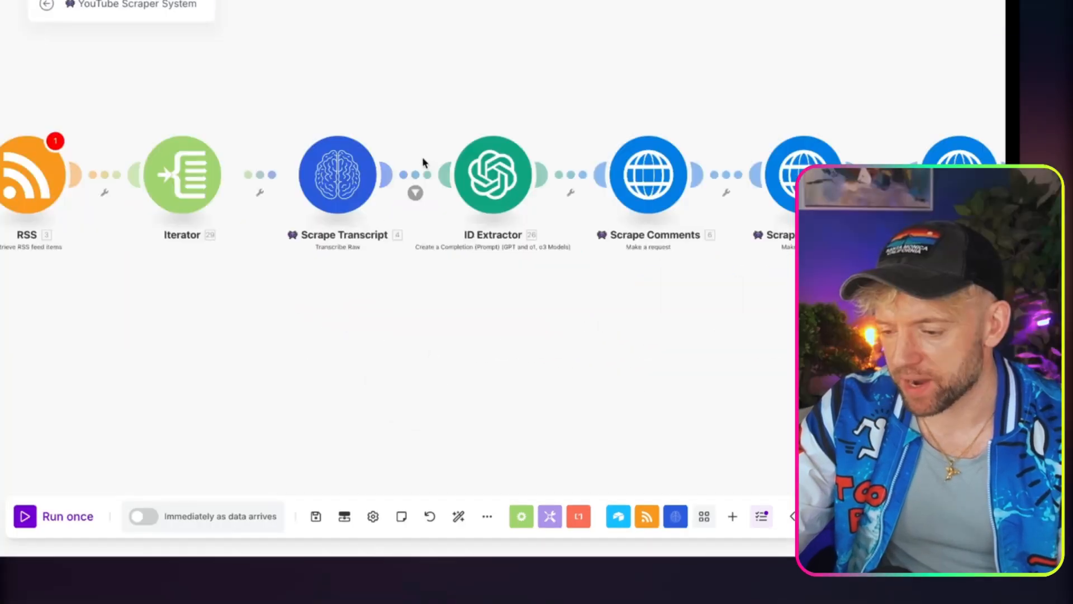
pyautogui.rightClick(414, 165)
pyautogui.click(438, 219)
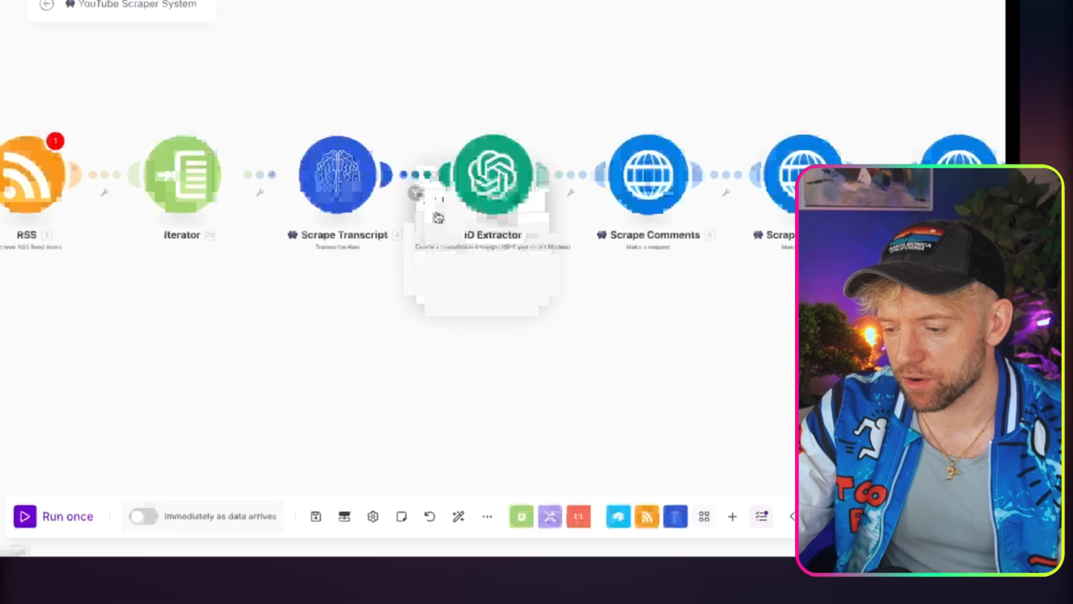
pyautogui.click(416, 177)
pyautogui.click(398, 264)
pyautogui.scroll(-5, 397, 268)
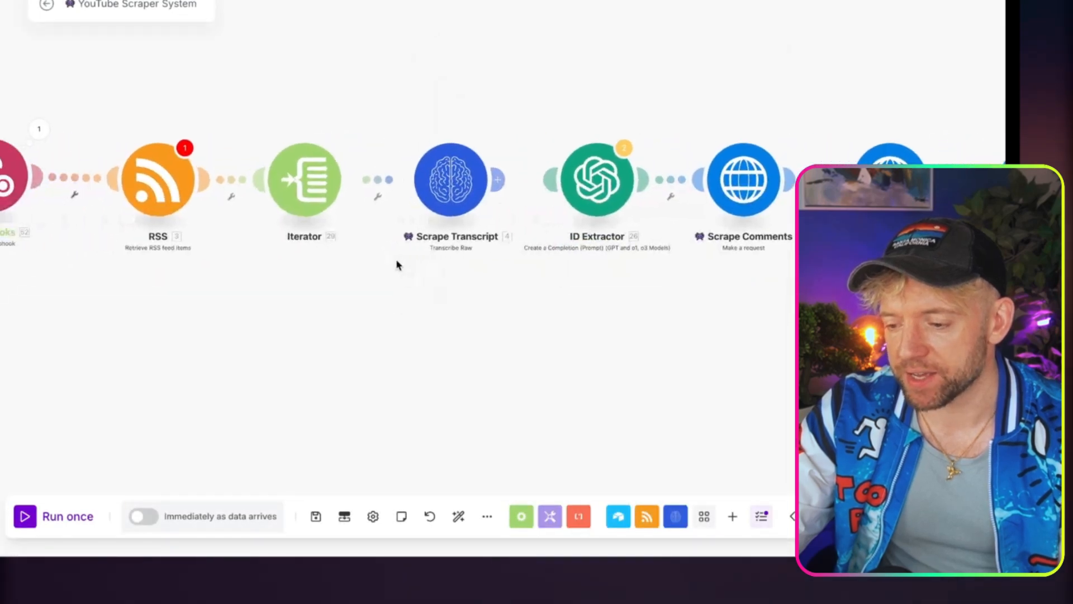
pyautogui.moveTo(389, 293); pyautogui.dragTo(454, 295)
pyautogui.scroll(2, 349, 298)
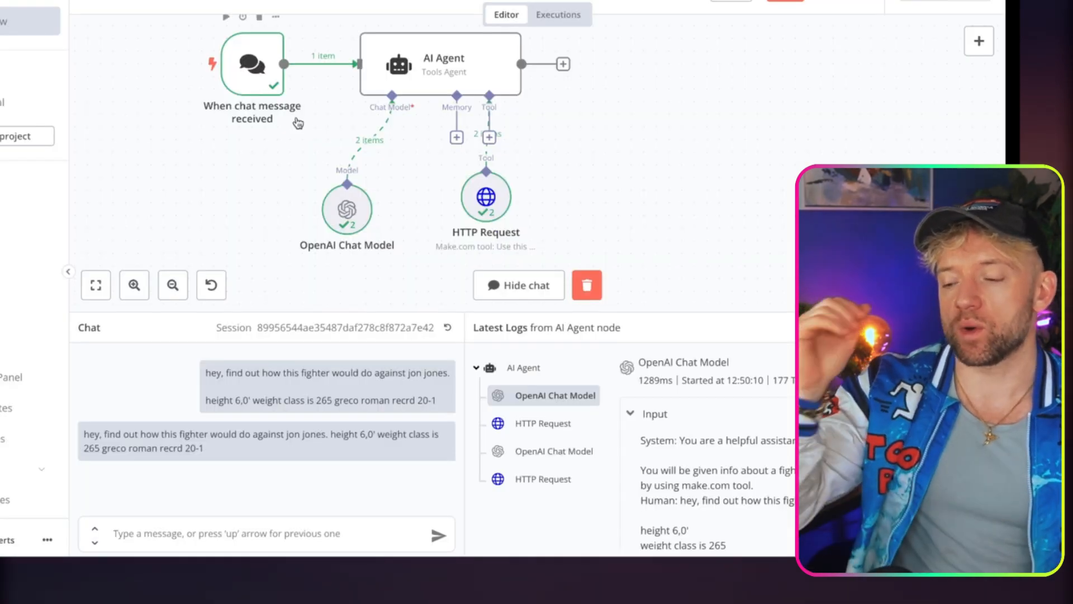
# Move the HTTP Request node slightly lower in n8n and start a single run of the Make scenario.
pyautogui.moveTo(502, 193); pyautogui.dragTo(487, 215)
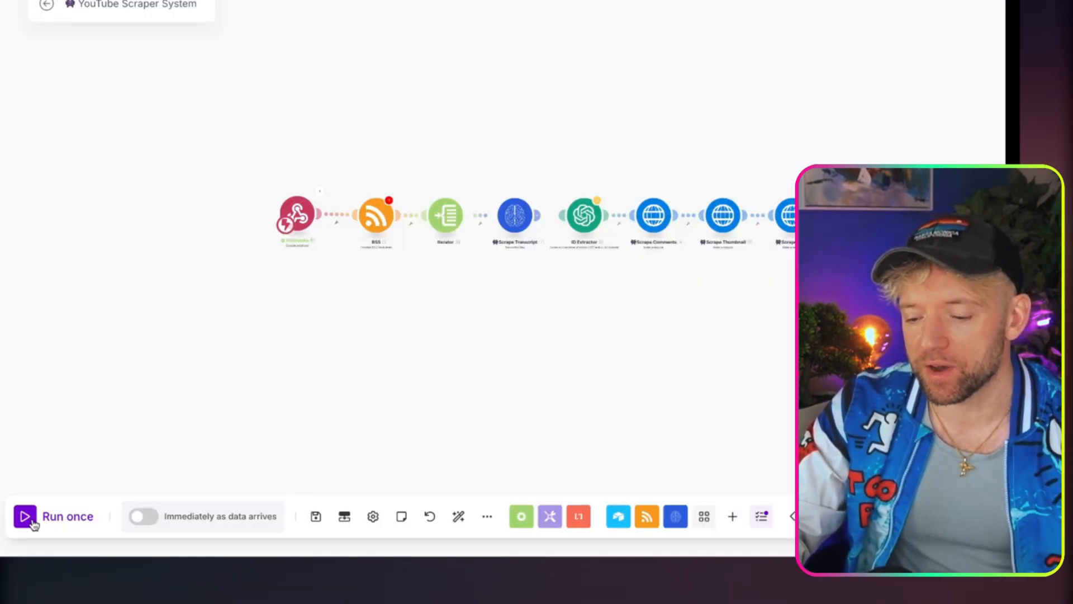
pyautogui.click(33, 524)
pyautogui.click(573, 322)
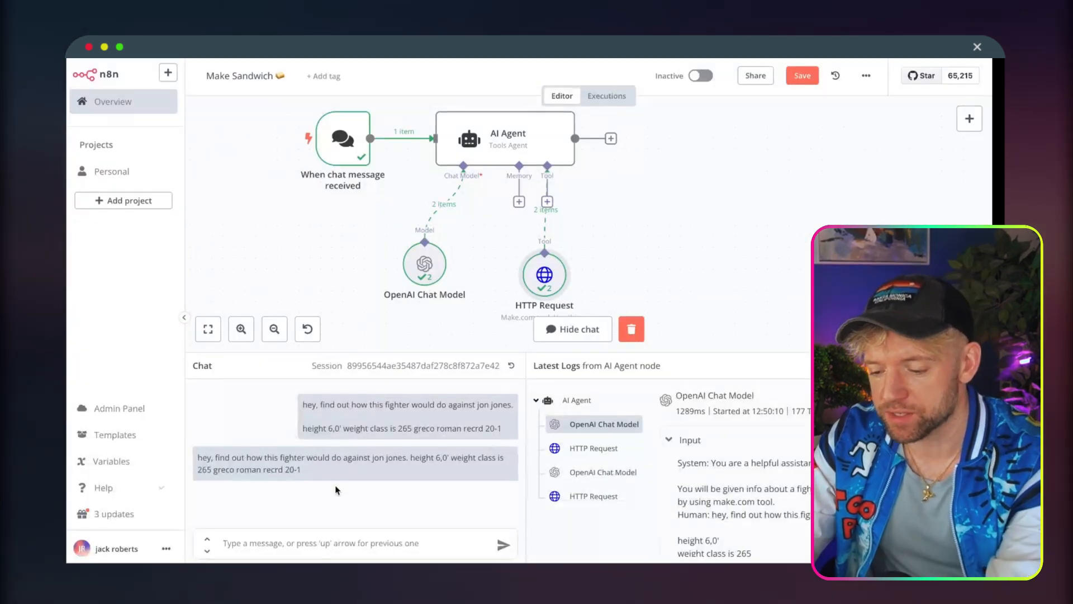
# Copy the last fighter message in the n8n chat and send it again.
pyautogui.moveTo(286, 480); pyautogui.dragTo(197, 462)
pyautogui.click(255, 535)
pyautogui.hotkey('ctrl', 'v')
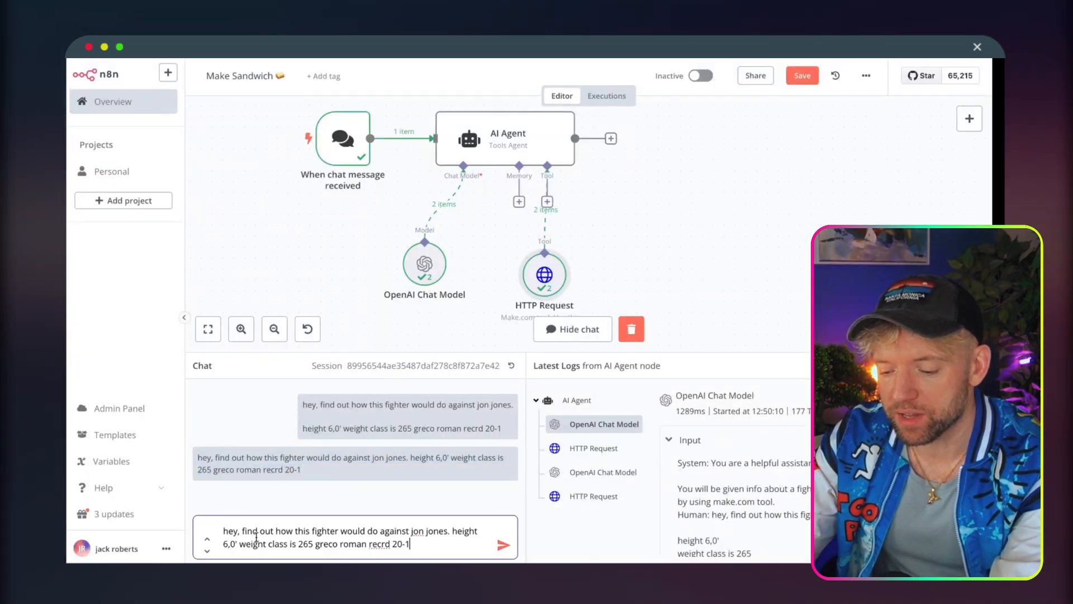
pyautogui.press('Return')
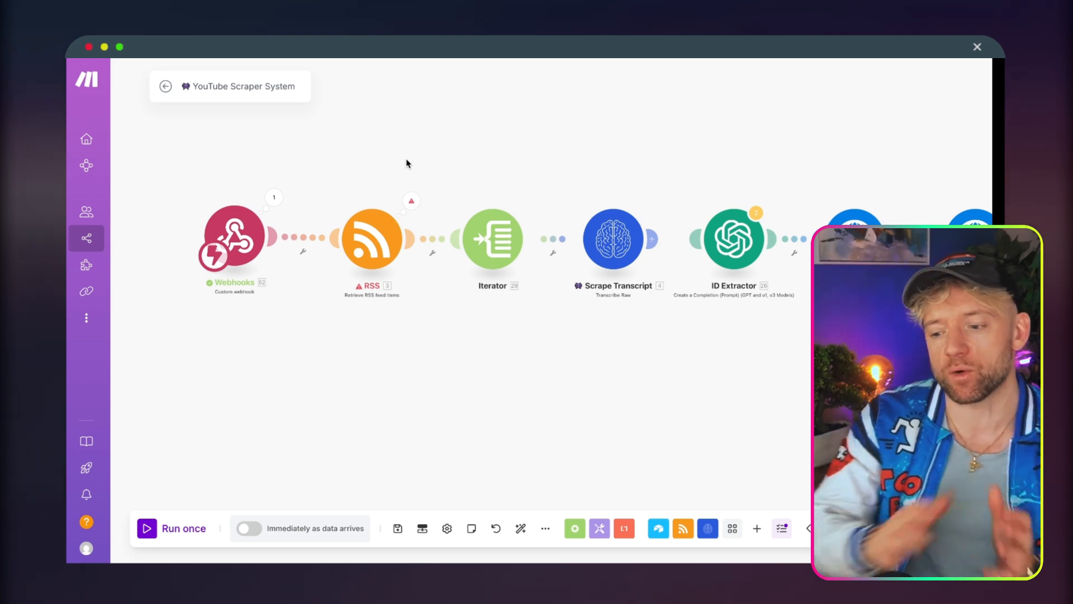
# Unlink the Webhooks module from the RSS module in the Make scenario, keeping it apart from the other modules.
pyautogui.moveTo(243, 249); pyautogui.dragTo(179, 210)
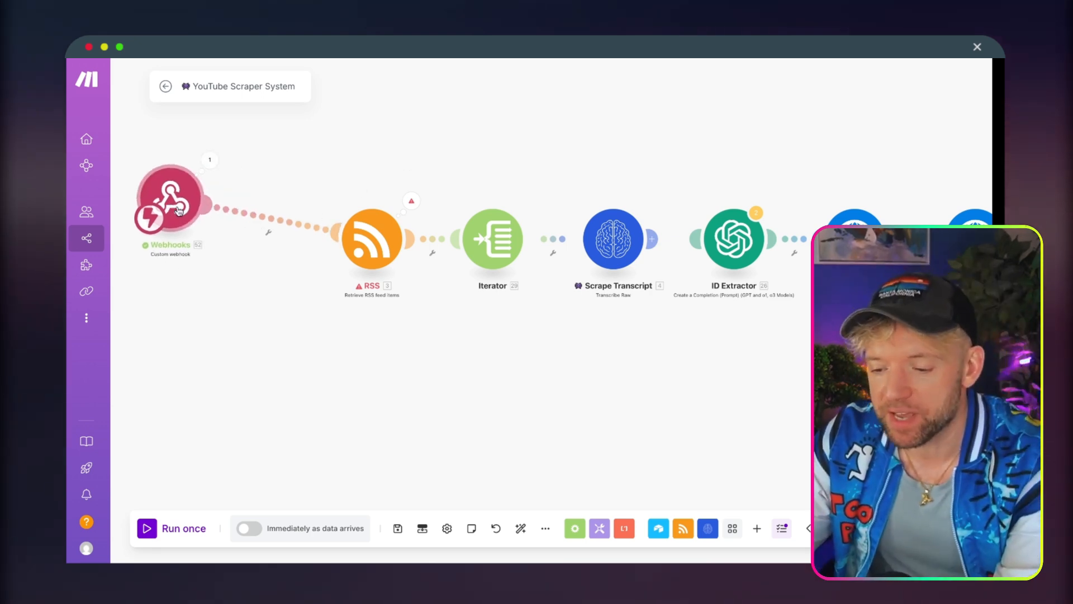
pyautogui.rightClick(251, 221)
pyautogui.click(283, 249)
pyautogui.moveTo(201, 314); pyautogui.dragTo(374, 383)
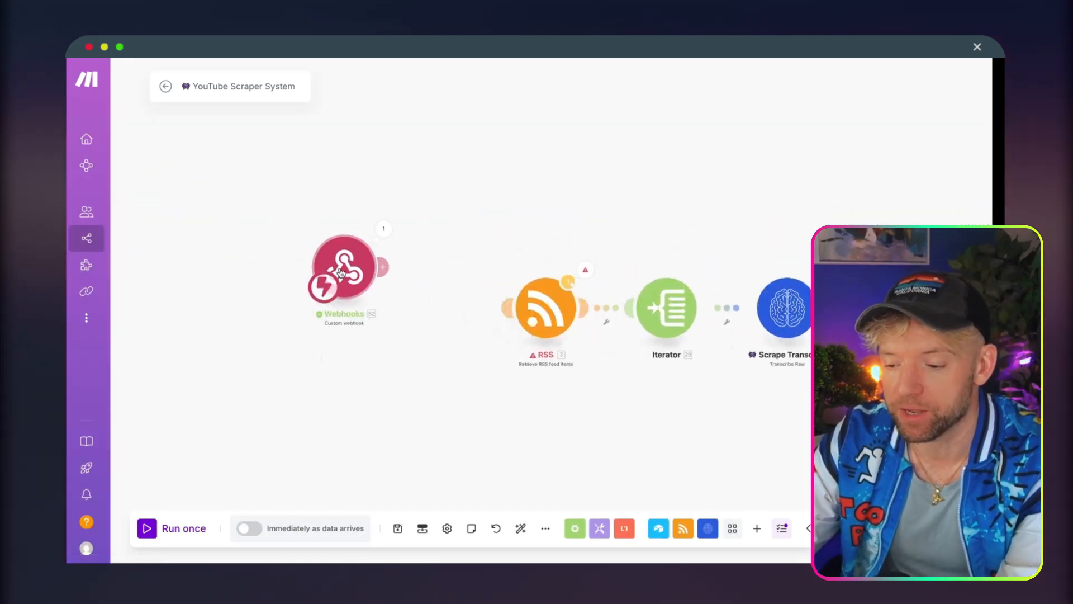
# Add an OpenAI (ChatGPT, Whisper, DALL-E) "Create a Completion (Prompt)" module after the Webhooks module.
pyautogui.moveTo(341, 272); pyautogui.dragTo(342, 242)
pyautogui.write('hat')
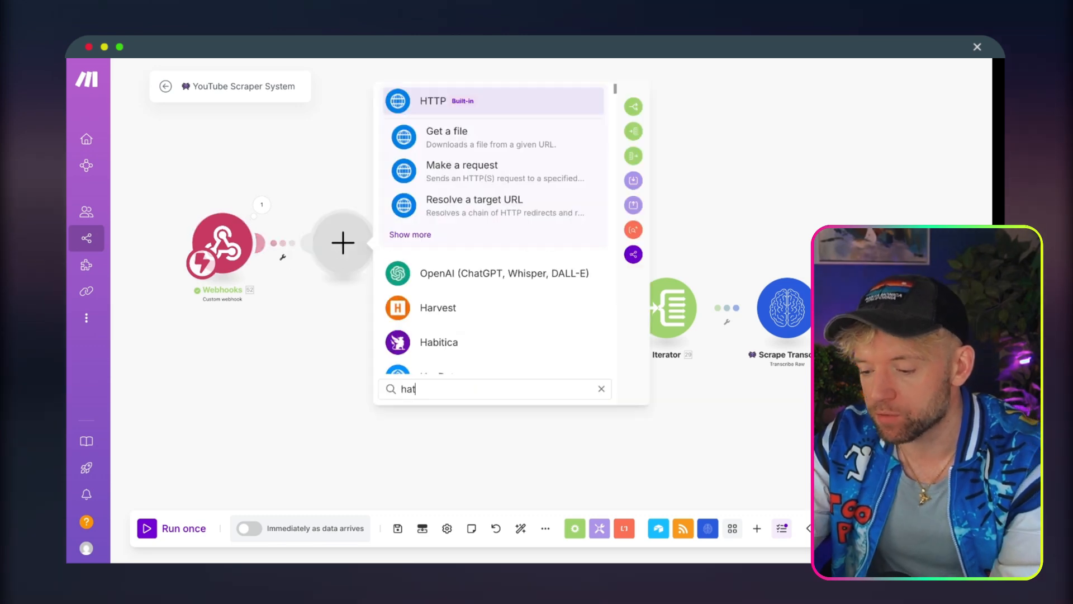
pyautogui.press('BackSpace')
pyautogui.press('BackSpace')
pyautogui.press('BackSpace')
pyautogui.write('chatgp')
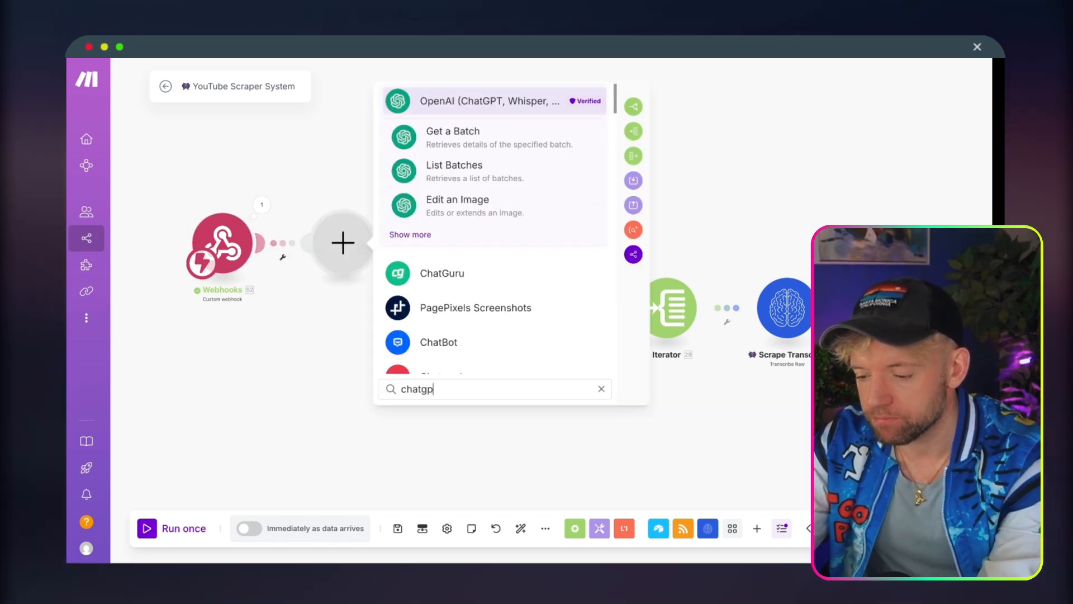
pyautogui.write('t')
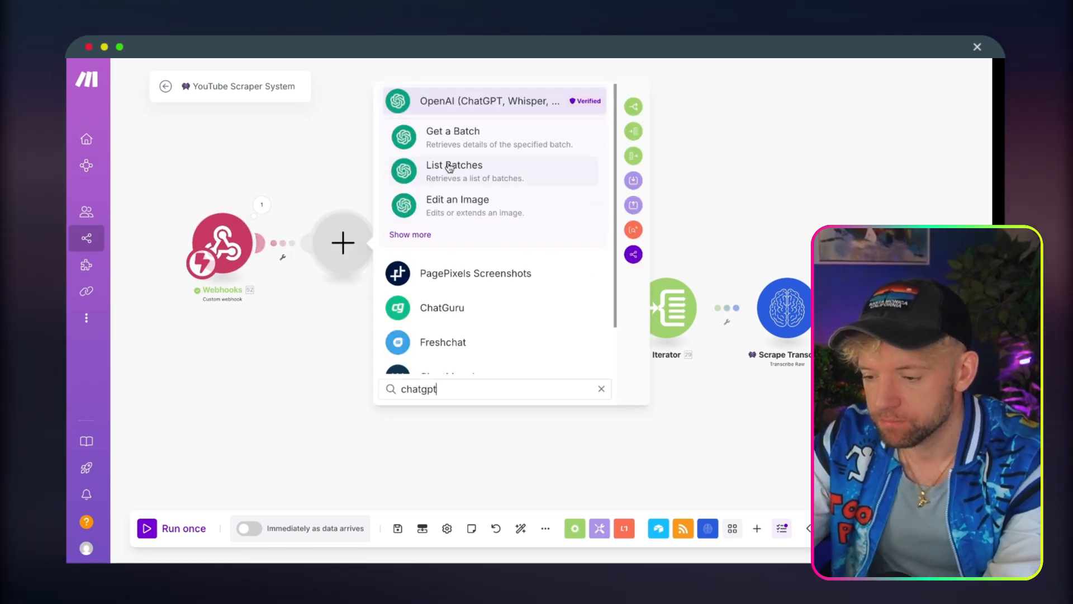
pyautogui.click(471, 109)
pyautogui.write('crea')
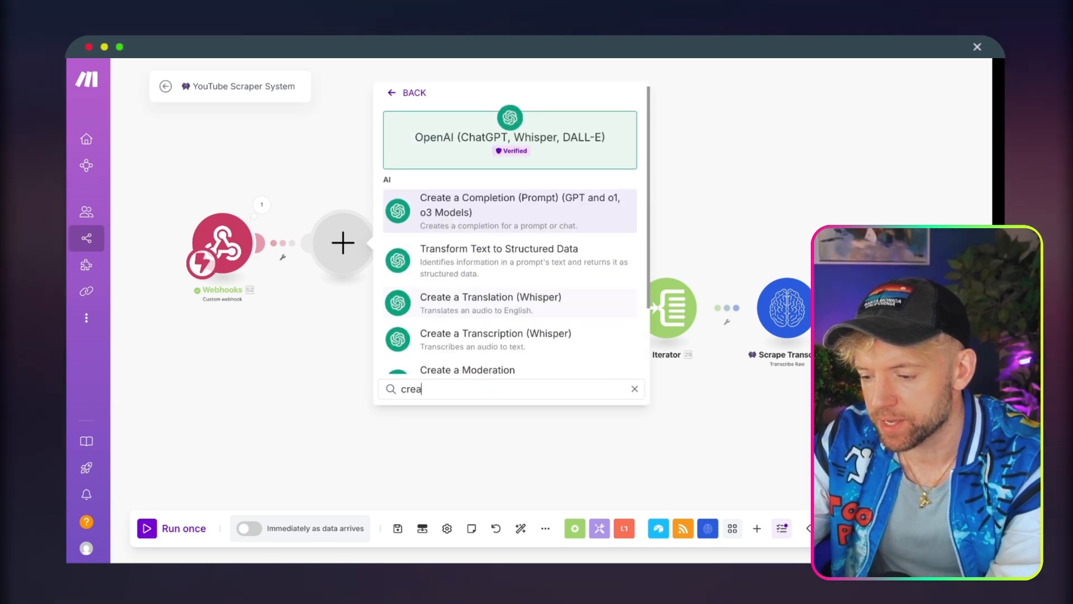
pyautogui.click(503, 212)
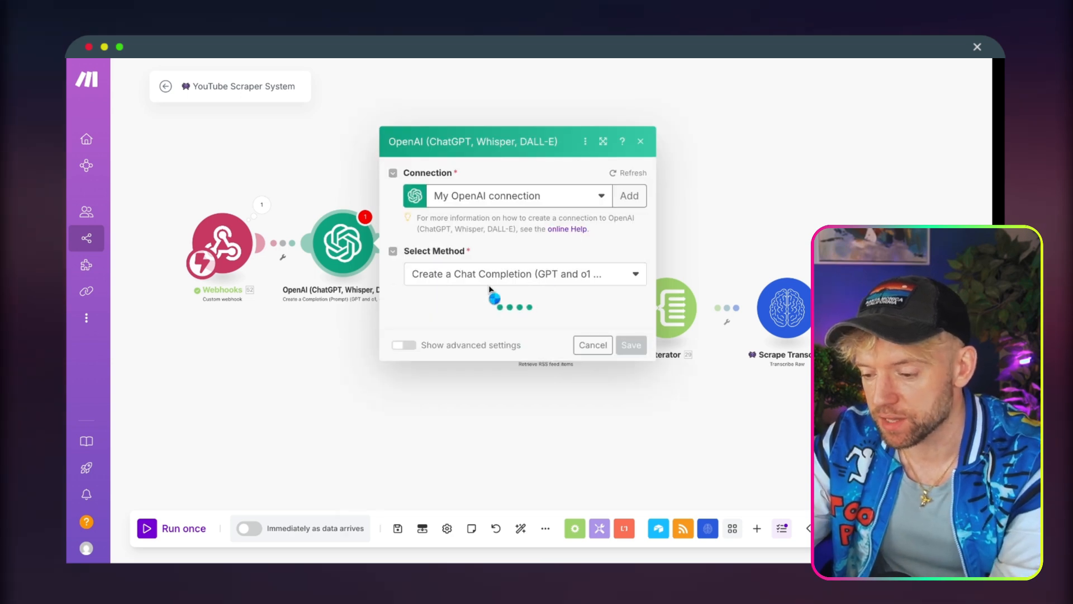
# Set the OpenAI module's model to o3-mini (system) and its Max Completion Tokens to 0.
pyautogui.click(482, 263)
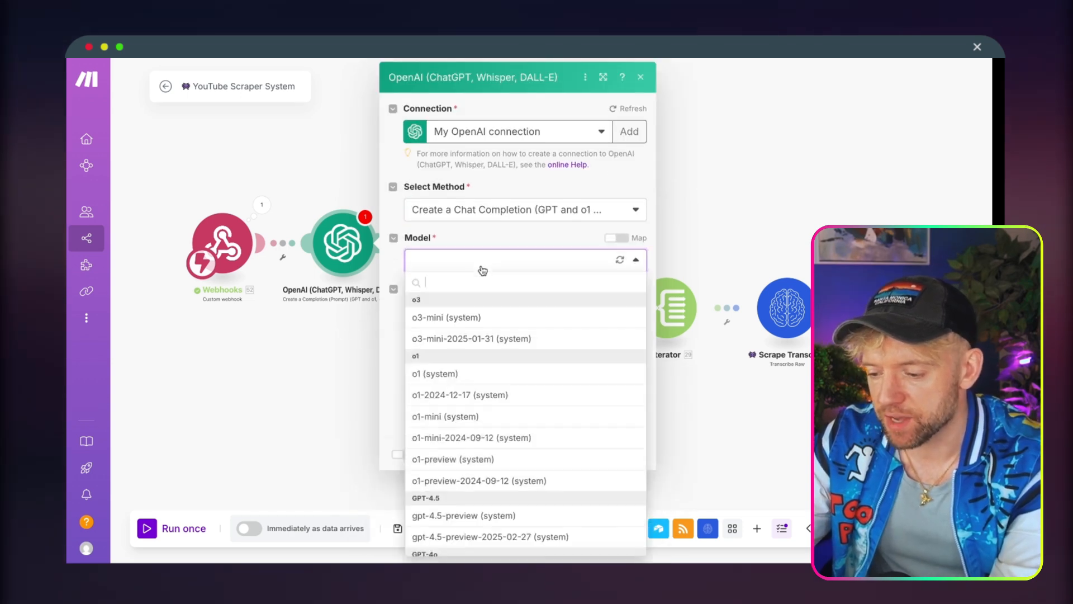
pyautogui.click(455, 317)
pyautogui.click(458, 343)
pyautogui.doubleClick(460, 342)
pyautogui.write('0')
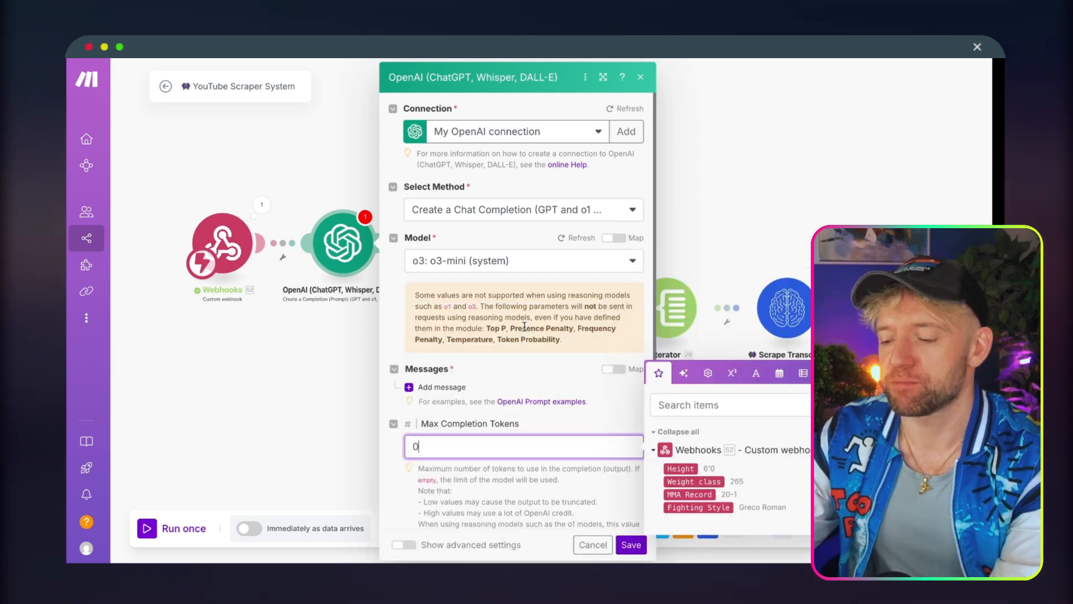
# Add a message to the OpenAI module with the role User.
pyautogui.scroll(-2, 526, 330)
pyautogui.click(437, 345)
pyautogui.click(453, 384)
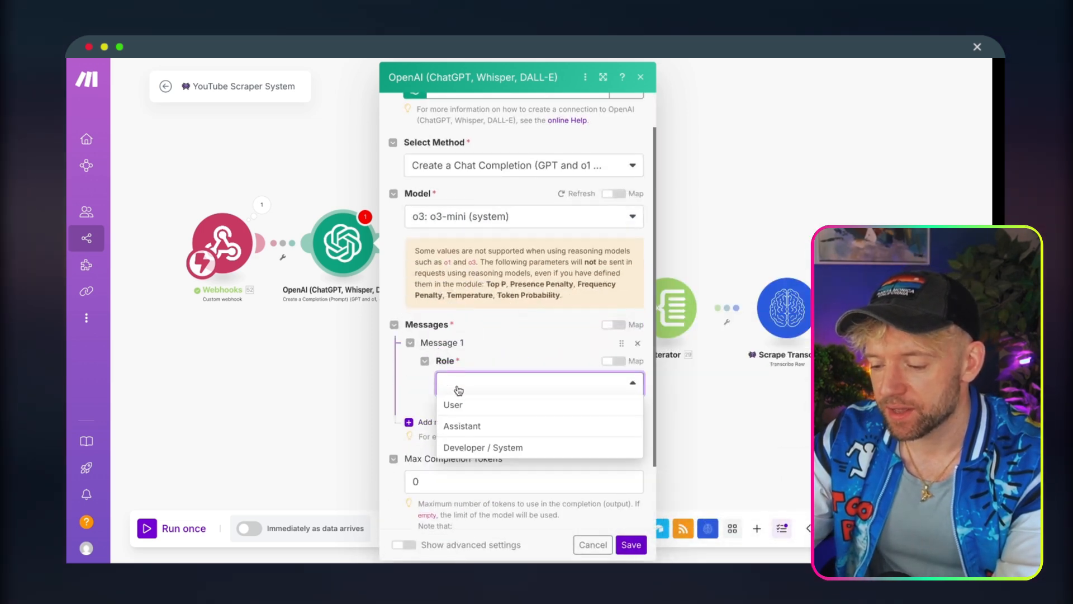
pyautogui.click(455, 405)
pyautogui.click(460, 423)
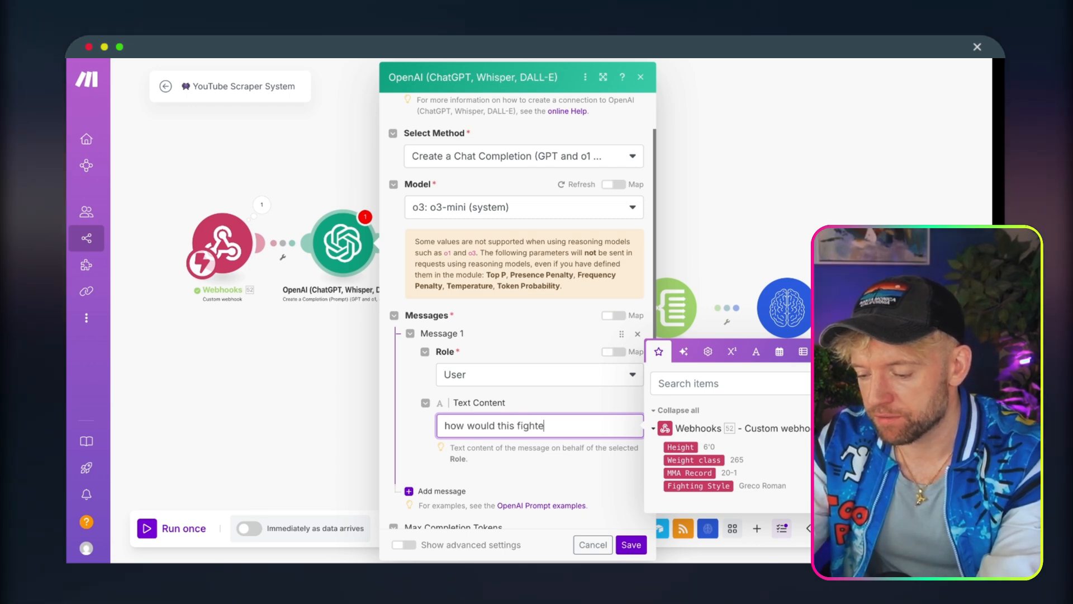
# Write the OpenAI user message text as "how would this fighter do against jon jones?", followed by a blank line.
pyautogui.write('how would this fighter do against jon j')
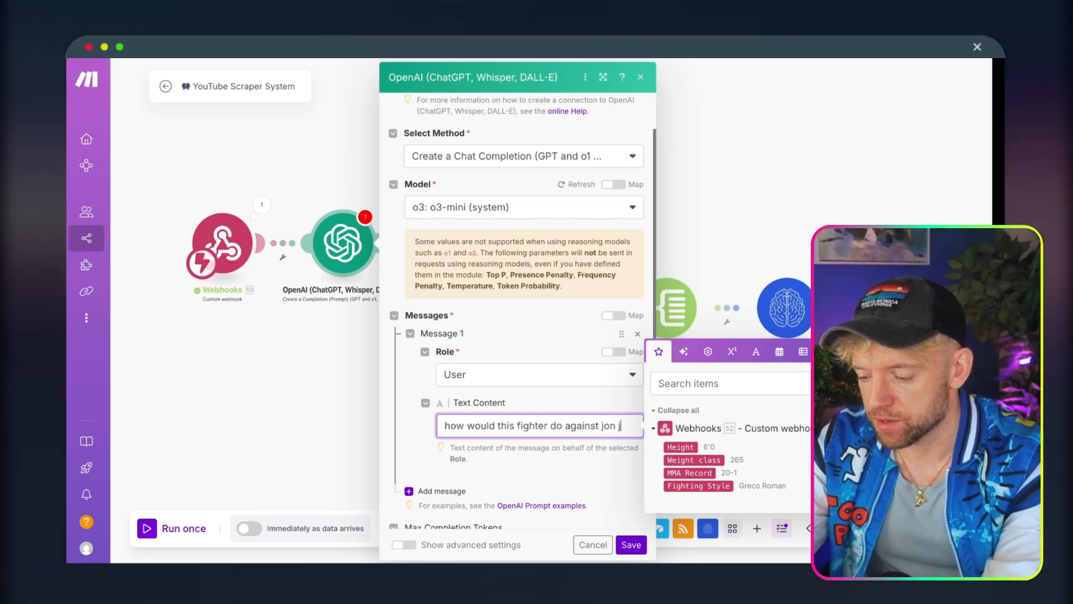
pyautogui.write('ones?')
pyautogui.press('Return')
pyautogui.press('Return')
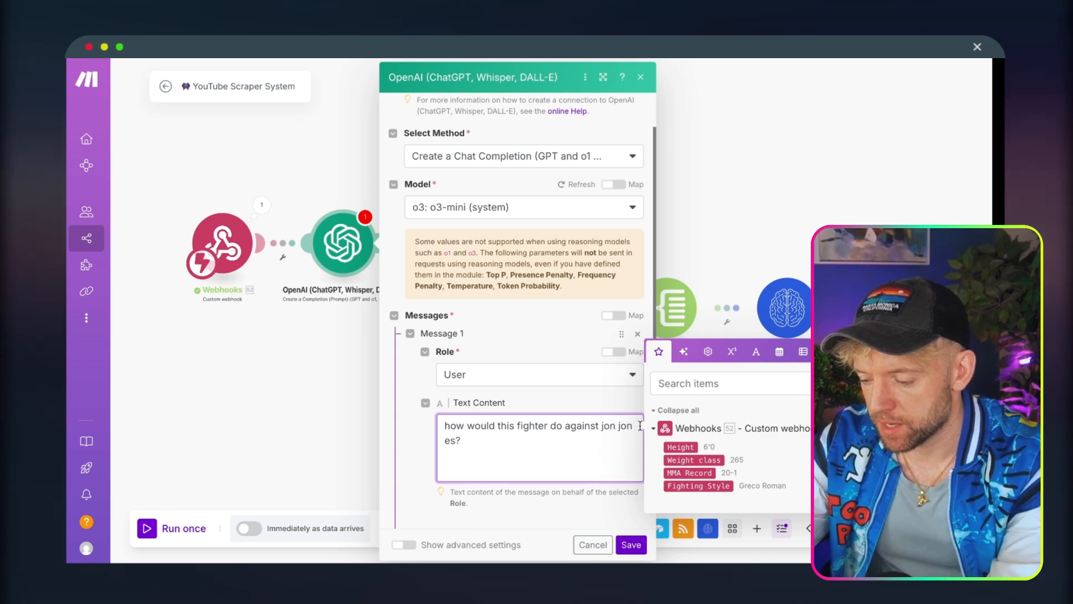
# Insert the webhook's Height, Weight class, MMA Record and Fighting Style on separate lines of the message and save the OpenAI module.
pyautogui.click(679, 446)
pyautogui.press('Return')
pyautogui.click(677, 459)
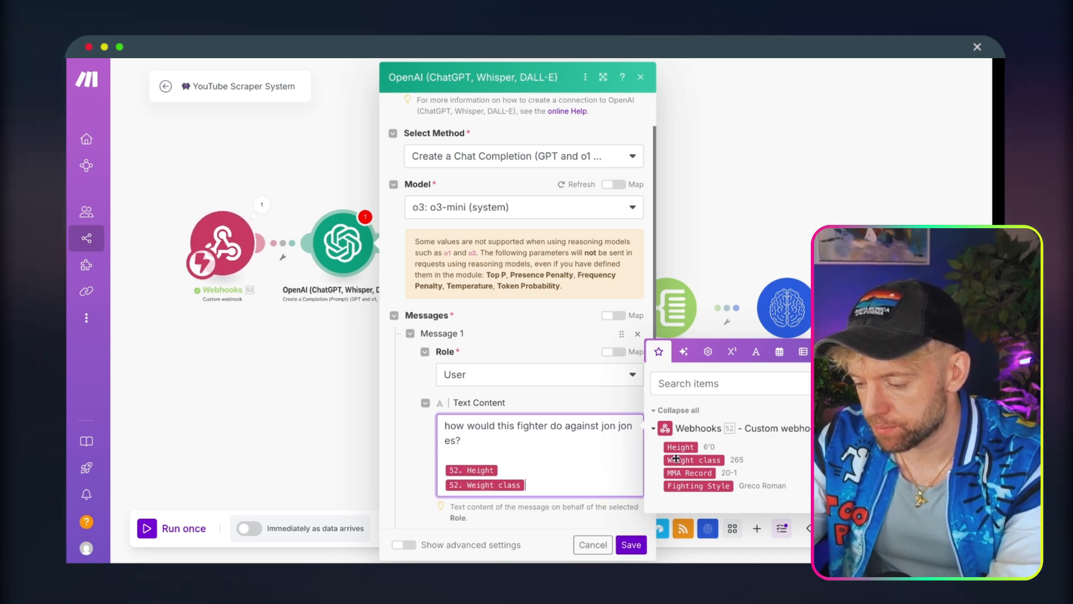
pyautogui.press('Return')
pyautogui.click(679, 473)
pyautogui.press('Return')
pyautogui.moveTo(690, 491); pyautogui.dragTo(601, 501)
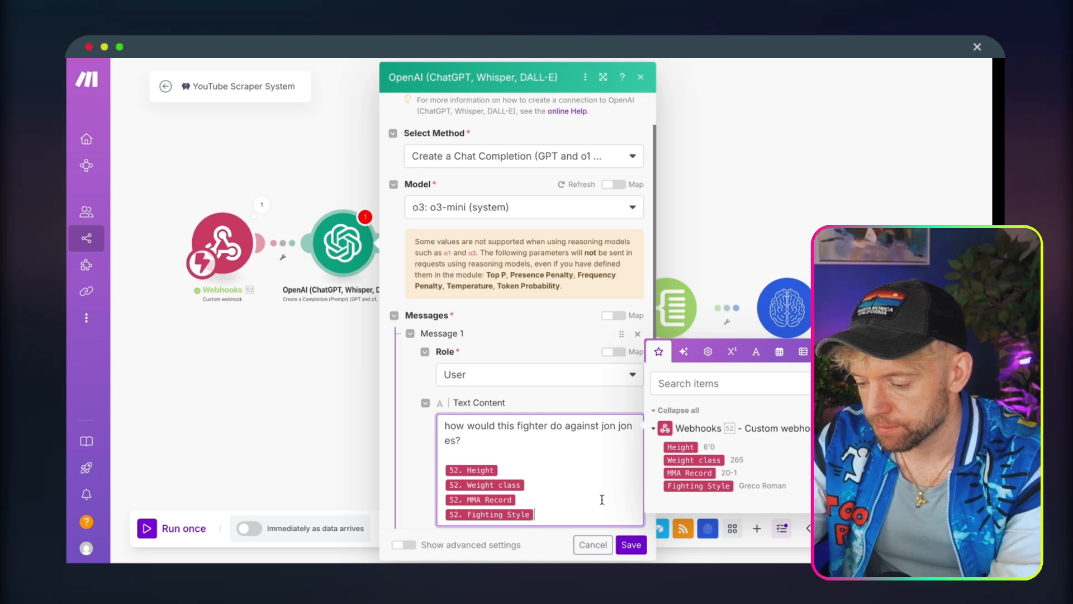
pyautogui.click(631, 544)
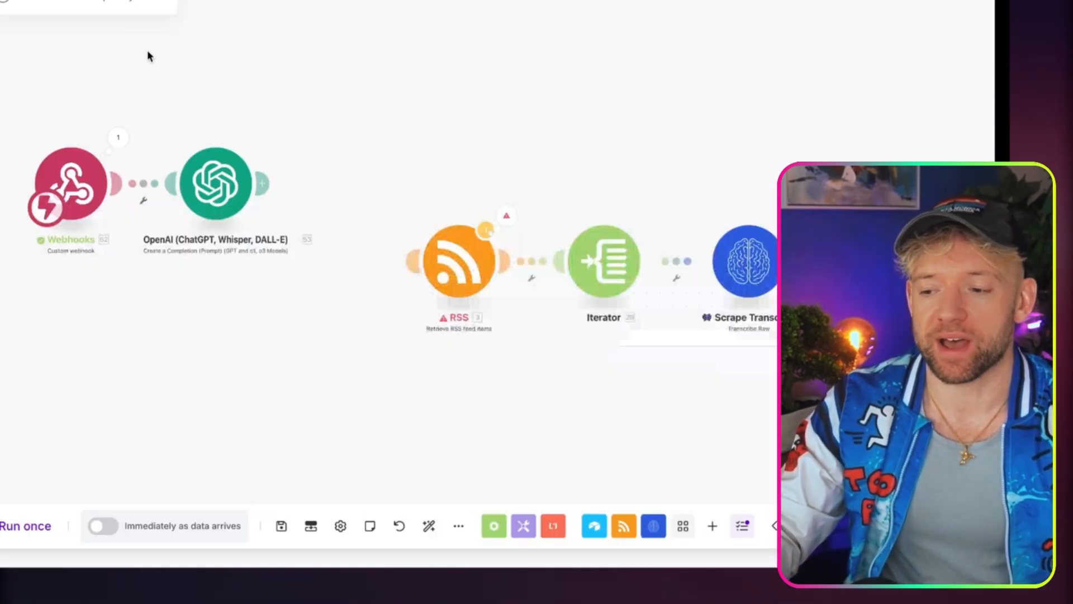
pyautogui.click(102, 525)
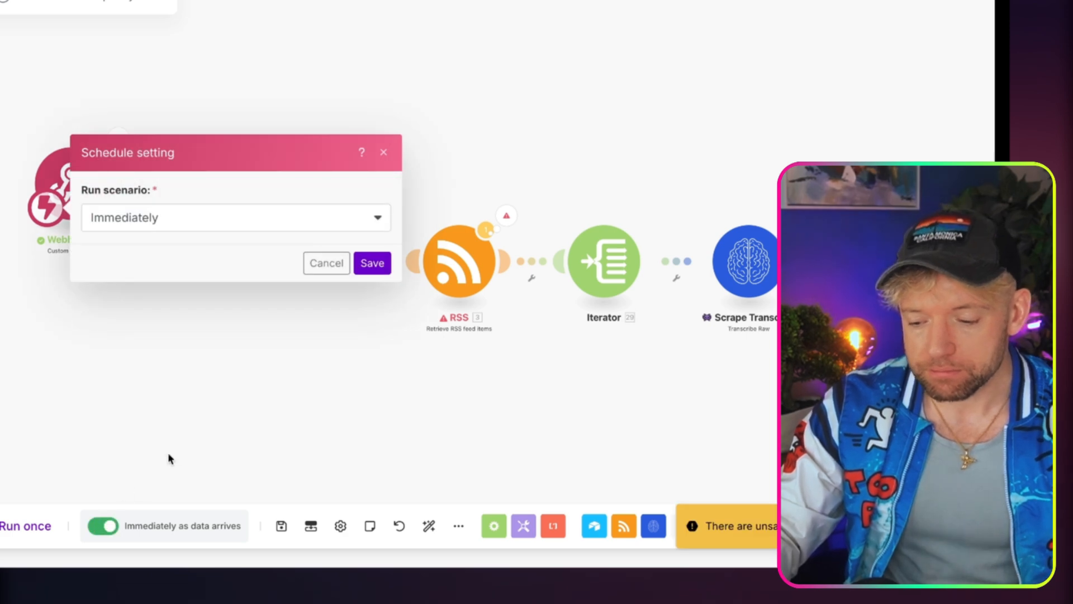
pyautogui.click(362, 263)
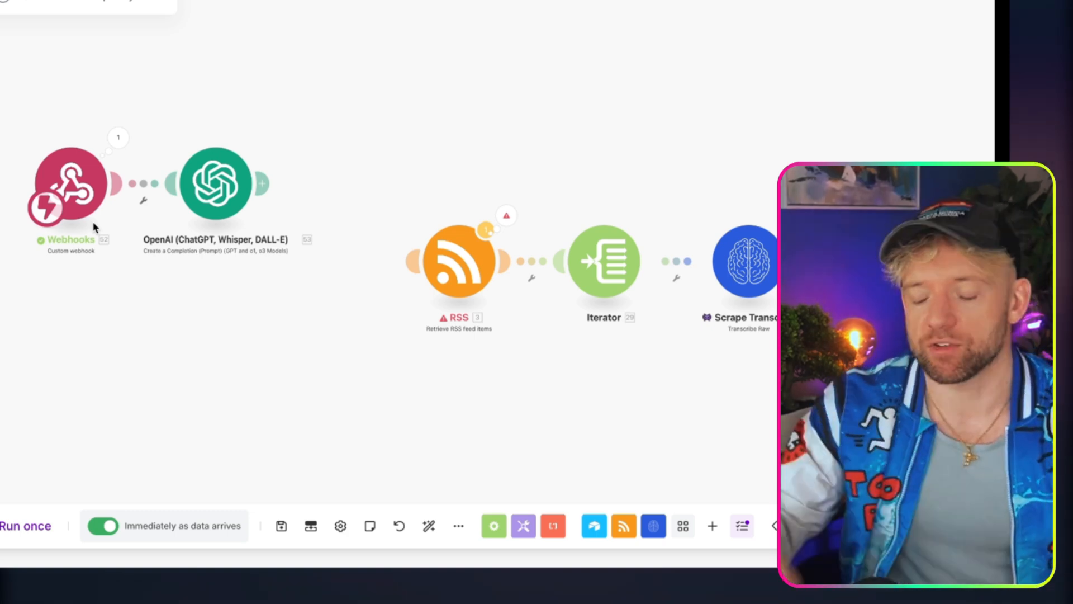
pyautogui.click(104, 527)
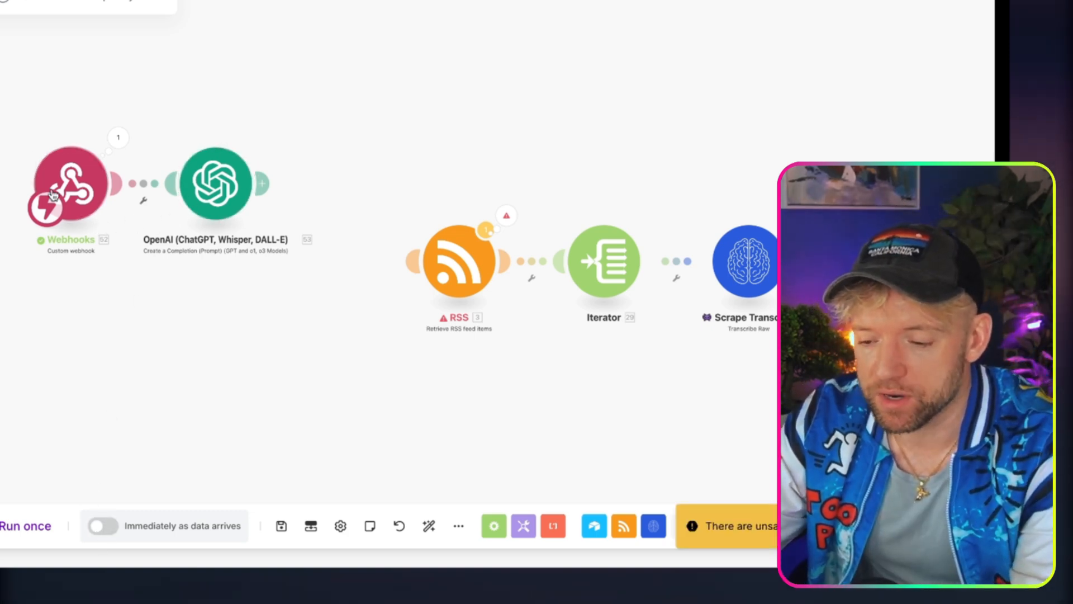
# Add a Webhook response module after the OpenAI module, with the OpenAI Result as its Body, and save it.
pyautogui.moveTo(53, 194); pyautogui.dragTo(1, 194)
pyautogui.moveTo(213, 187); pyautogui.dragTo(161, 187)
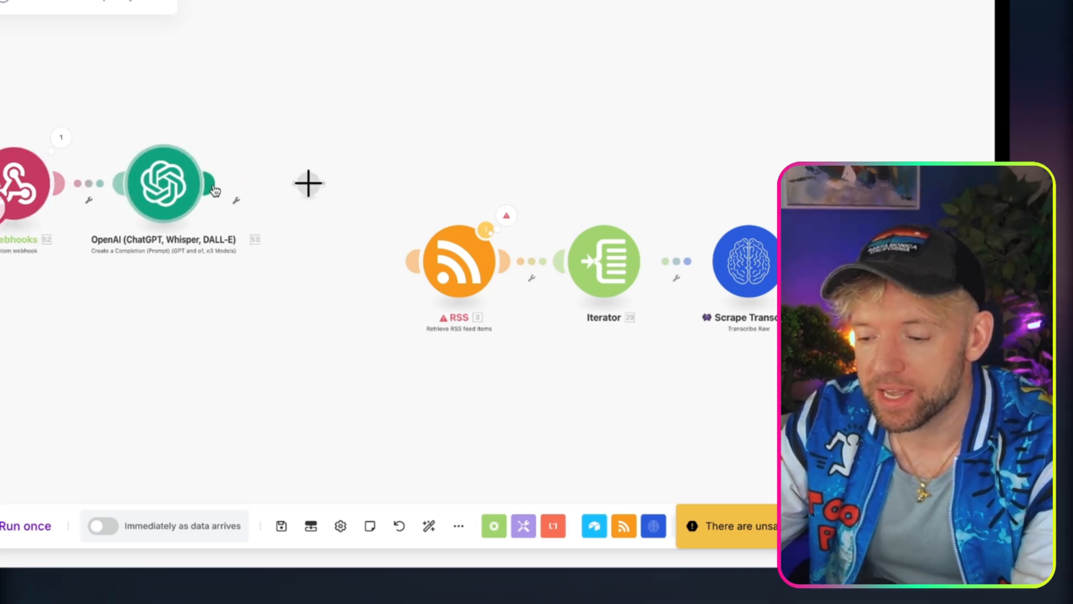
pyautogui.click(308, 183)
pyautogui.write('webhoo')
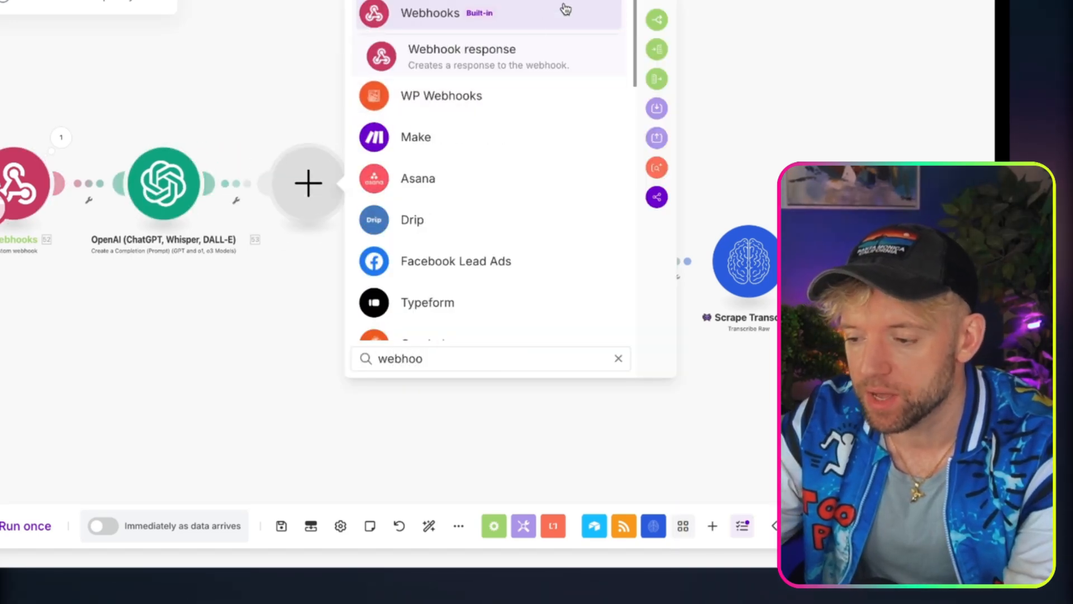
pyautogui.click(515, 53)
pyautogui.click(424, 234)
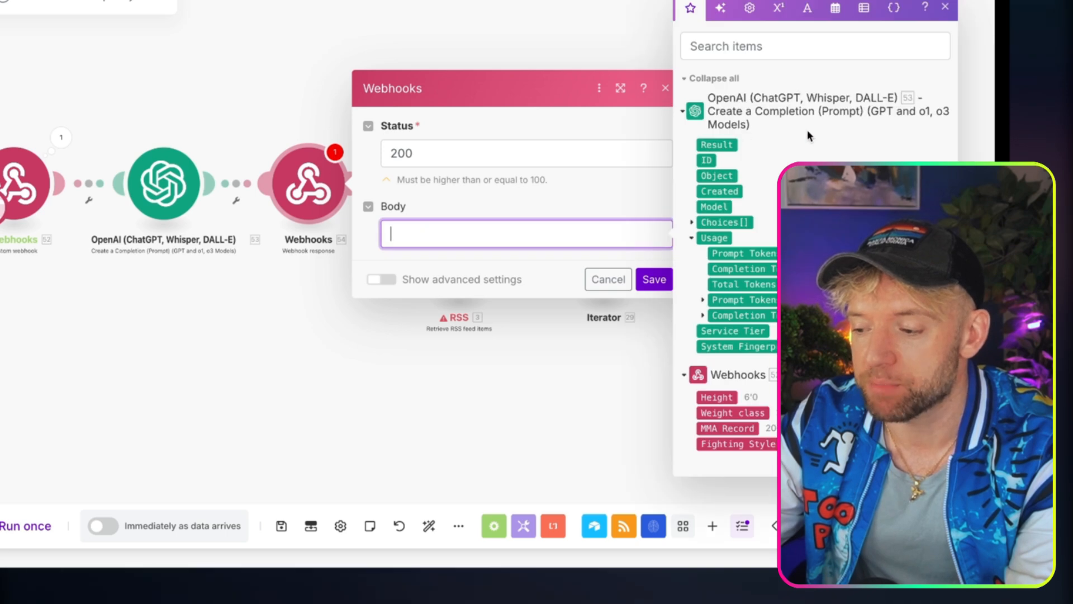
pyautogui.click(717, 144)
pyautogui.click(655, 281)
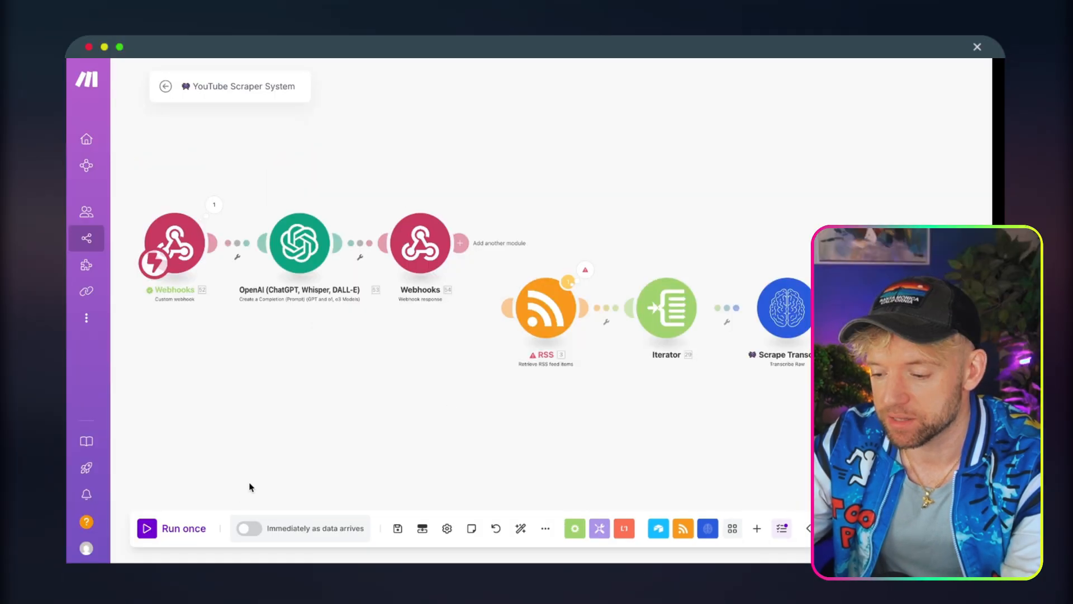
# Run the Make scenario once and resend the earlier fighter question about Jon Jones in the n8n chat.
pyautogui.click(160, 531)
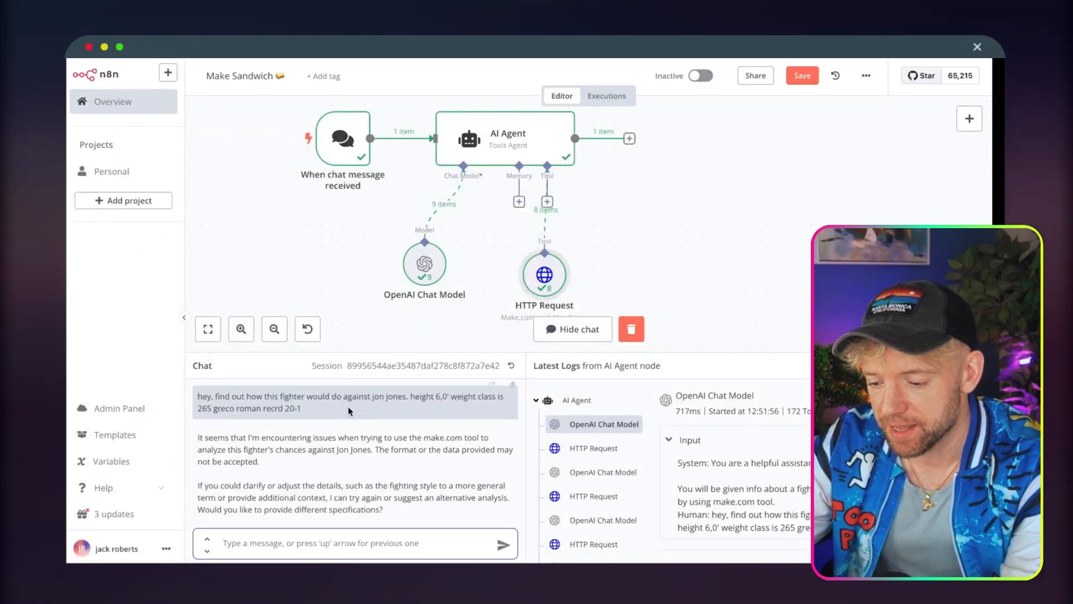
pyautogui.moveTo(349, 411); pyautogui.dragTo(200, 398)
pyautogui.hotkey('ctrl', 'c')
pyautogui.click(265, 539)
pyautogui.hotkey('ctrl', 'v')
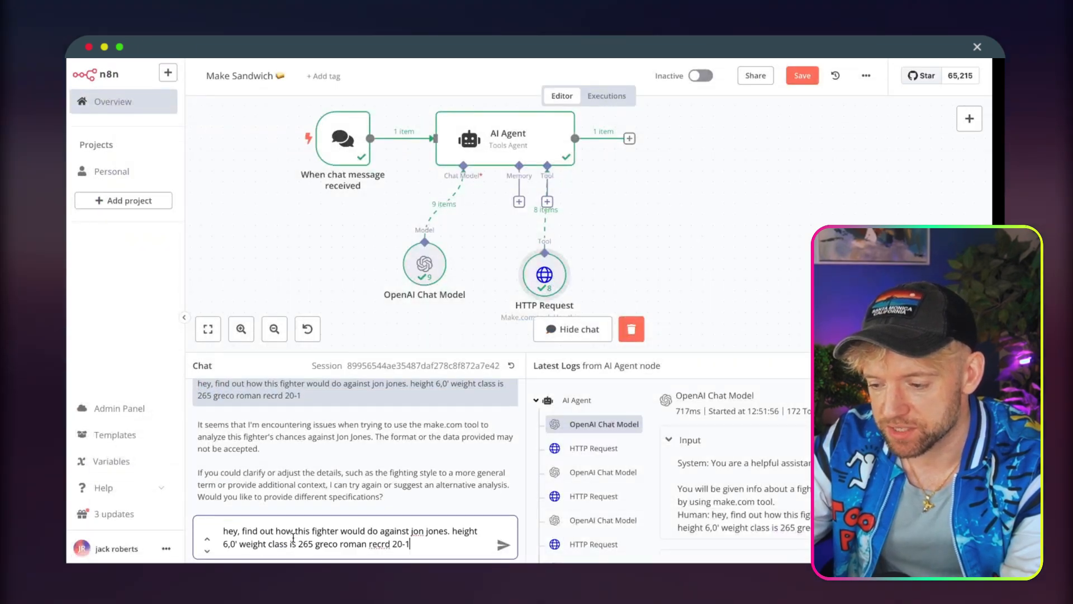
pyautogui.press('Return')
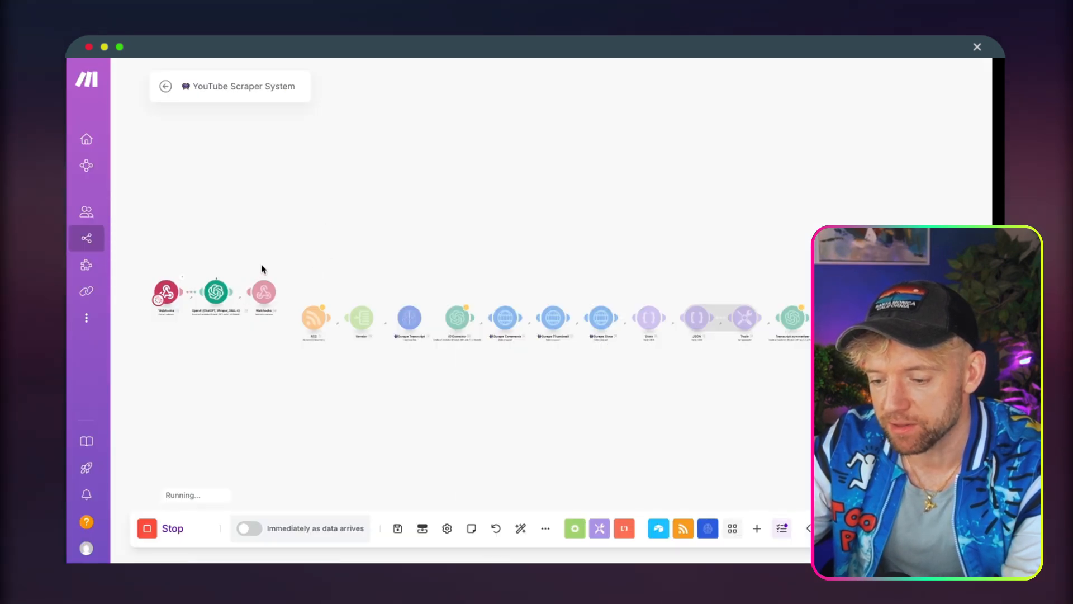
# Compare the agent's reply in the n8n chat with the body sent by the Webhook response module in the Make run.
pyautogui.scroll(5, 262, 269)
pyautogui.moveTo(263, 268); pyautogui.dragTo(452, 172)
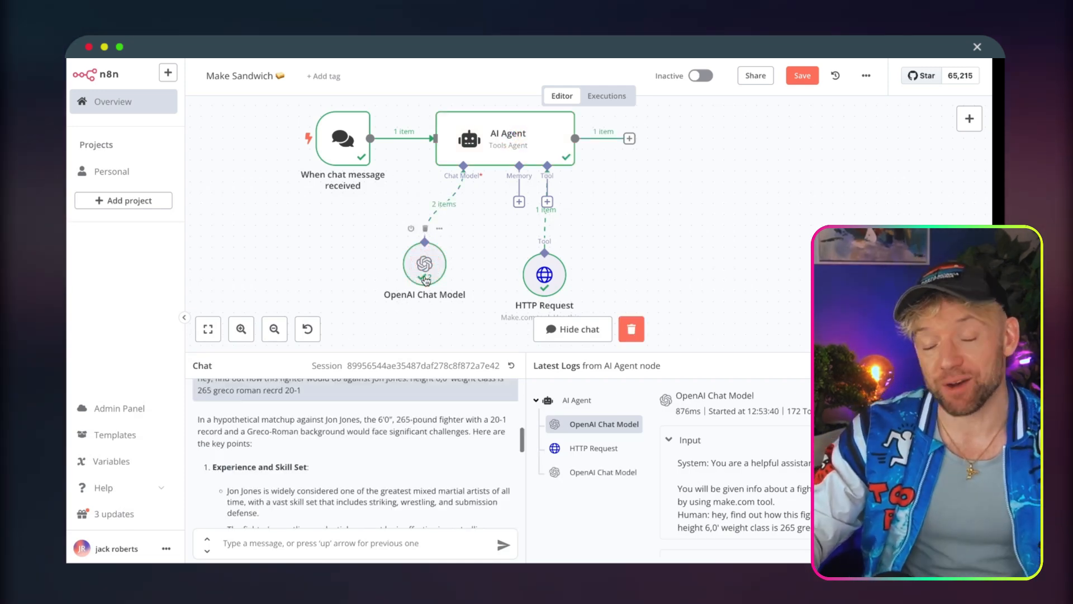
pyautogui.scroll(2, 386, 467)
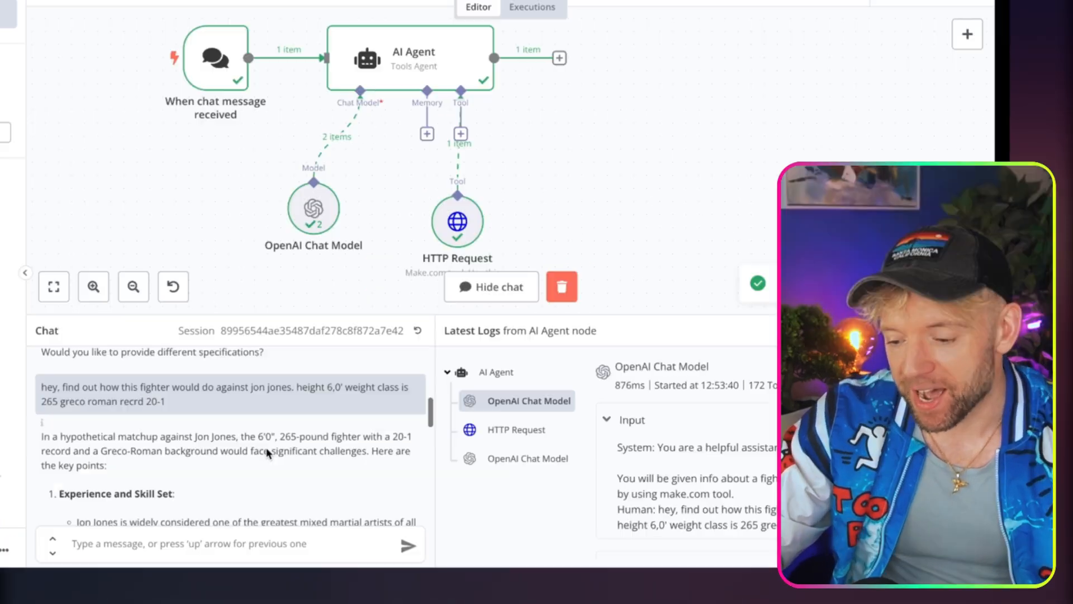
pyautogui.scroll(-5, 266, 457)
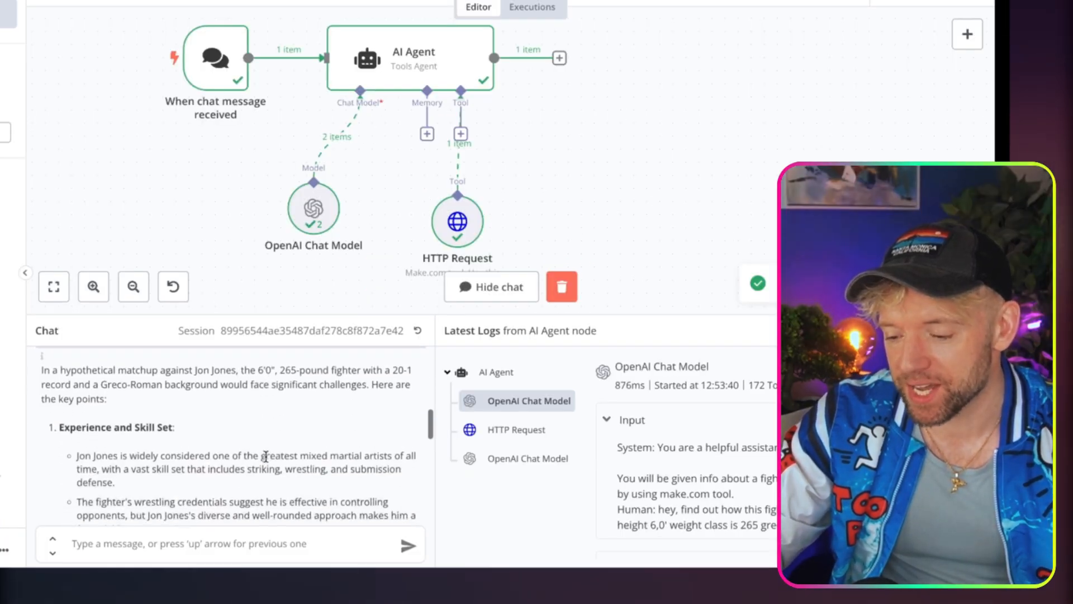
pyautogui.scroll(-5, 266, 458)
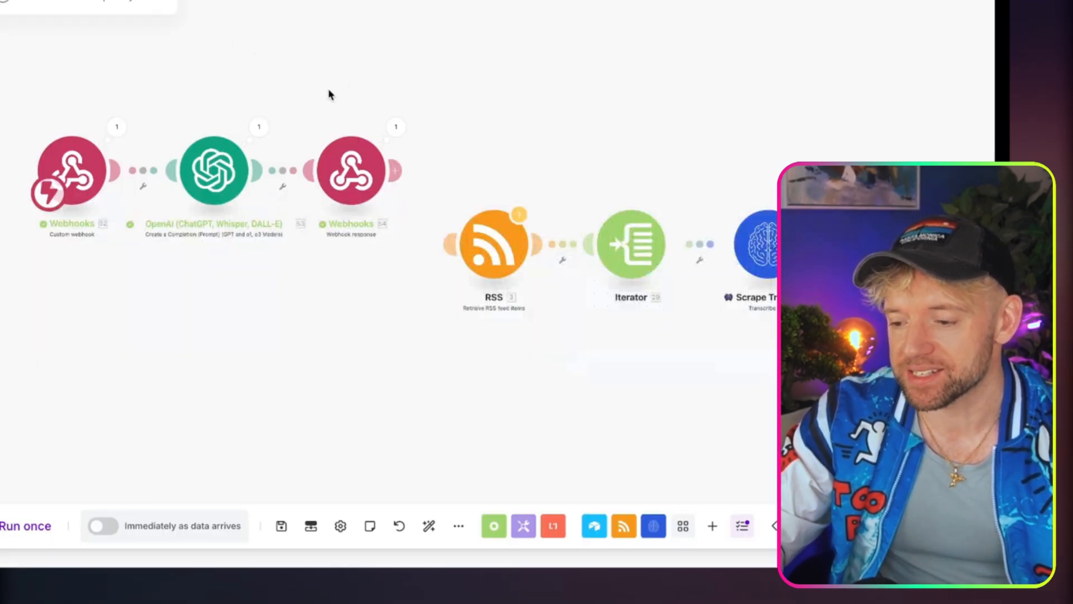
pyautogui.click(396, 126)
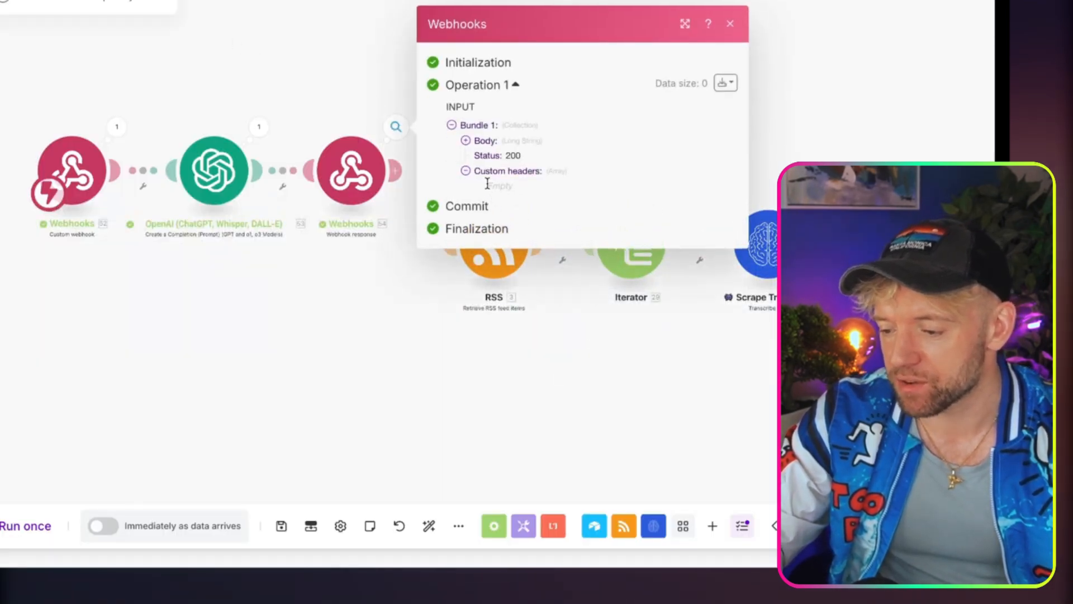
pyautogui.click(466, 147)
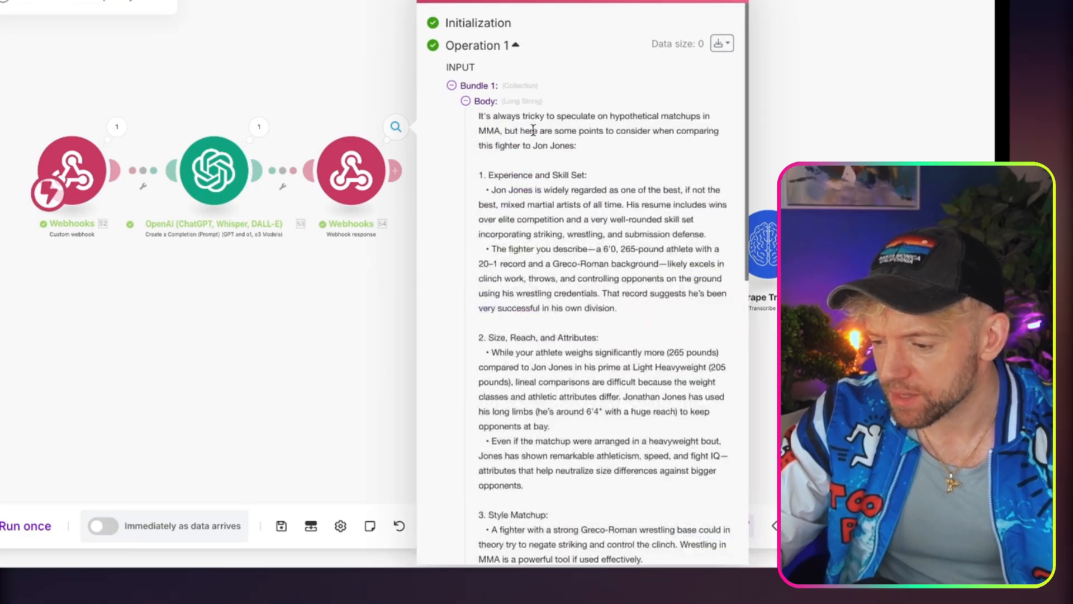
pyautogui.moveTo(533, 130); pyautogui.dragTo(558, 342)
pyautogui.scroll(-1, 558, 342)
pyautogui.scroll(-5, 558, 342)
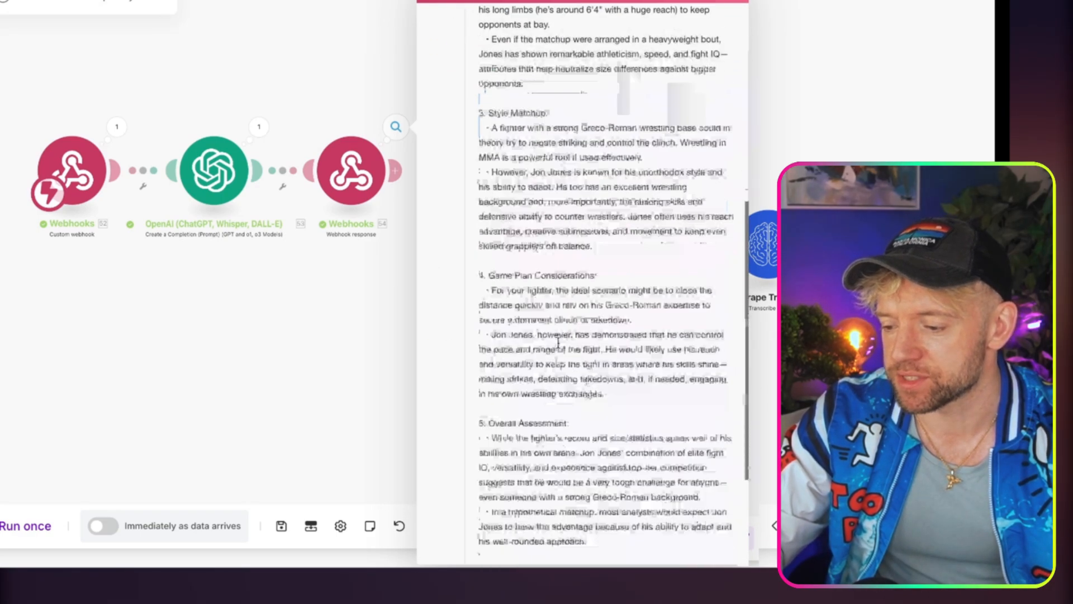
pyautogui.scroll(10, 558, 342)
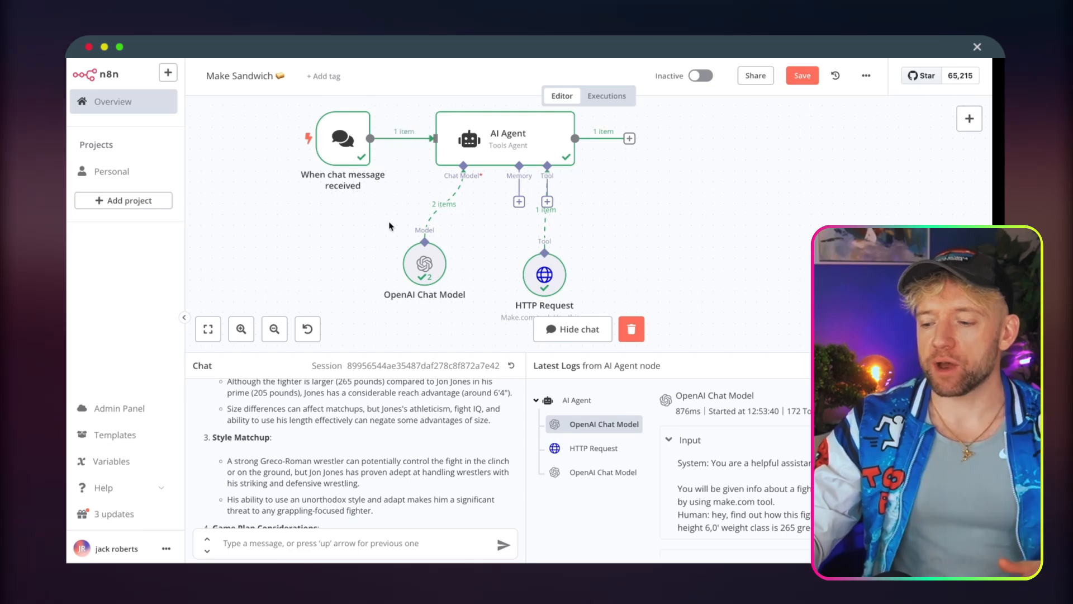
# In the n8n workflow, delete the chat message trigger and add a Webhook trigger node in its place.
pyautogui.scroll(-1, 389, 227)
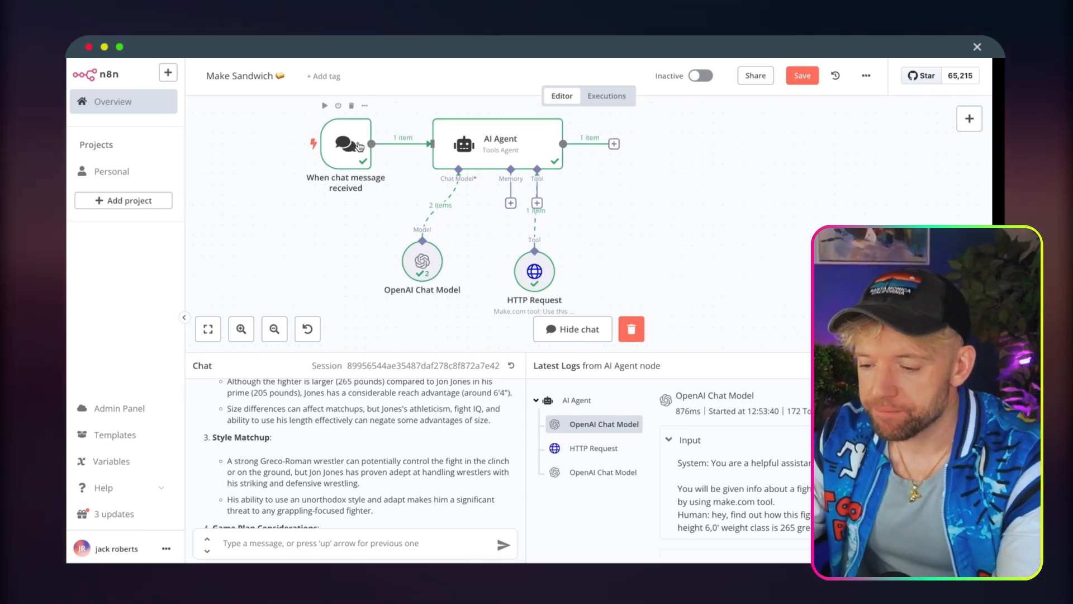
pyautogui.click(352, 106)
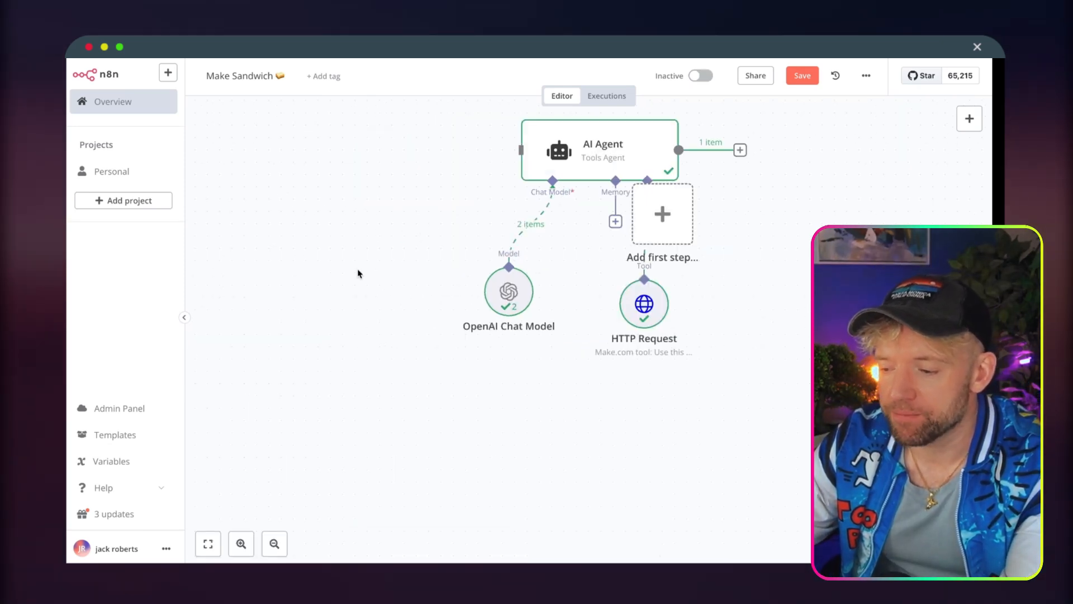
pyautogui.click(307, 196)
pyautogui.write('w')
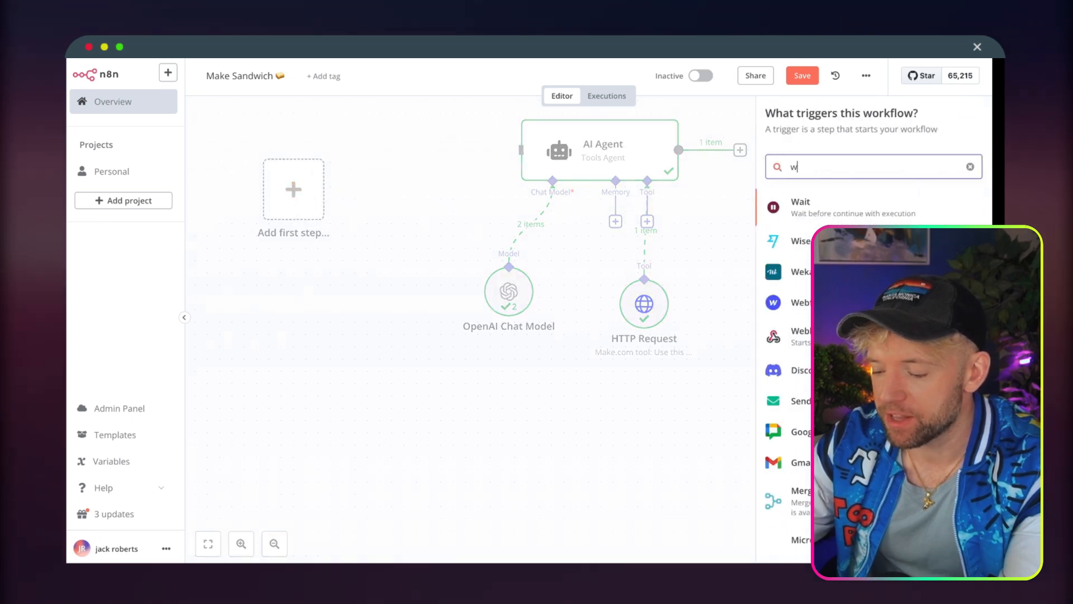
pyautogui.write('ebhook')
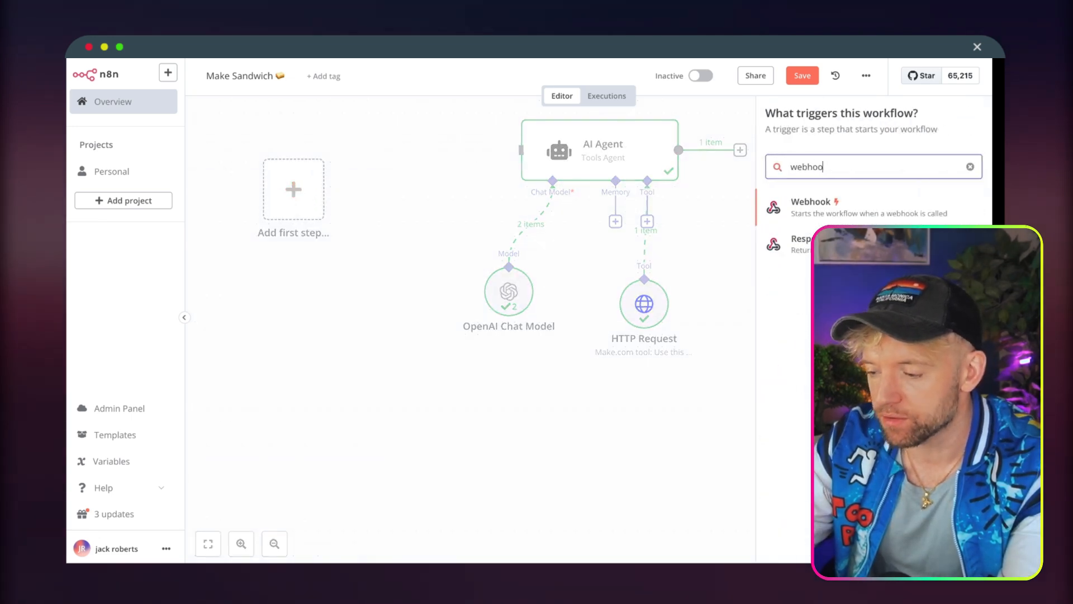
pyautogui.click(800, 208)
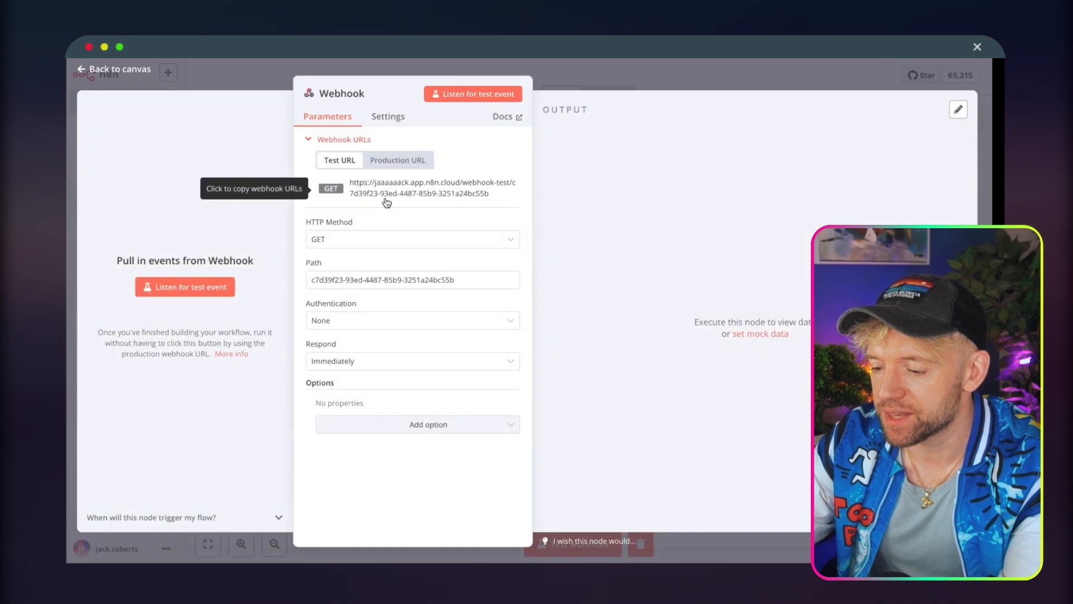
# Set the Webhook node's HTTP method to POST and path to sandwich, copy its test URL, and return to the canvas.
pyautogui.click(330, 242)
pyautogui.click(347, 354)
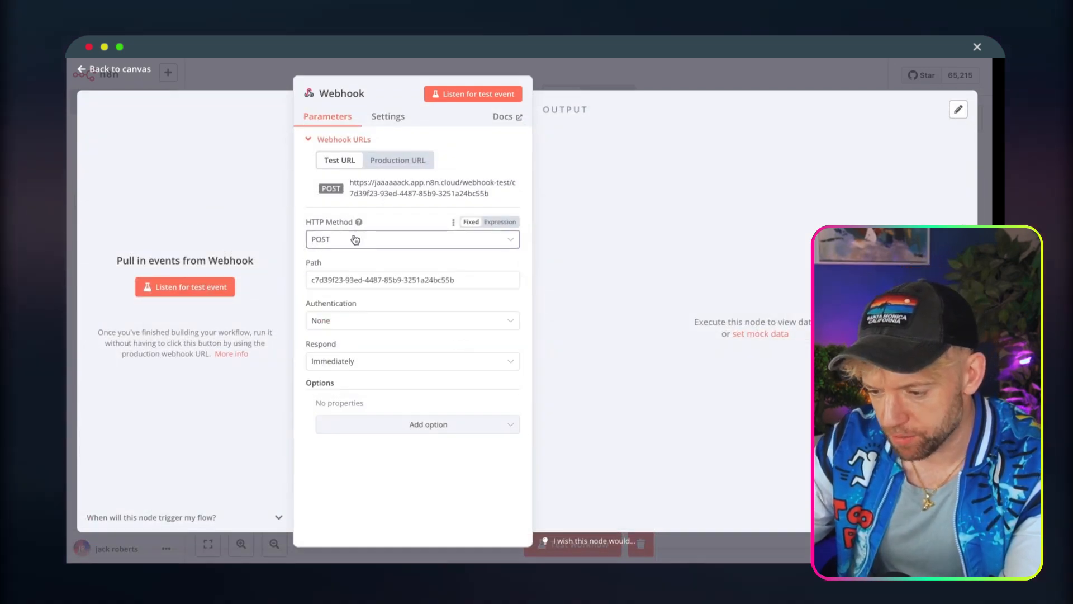
pyautogui.tripleClick(370, 285)
pyautogui.write('sand')
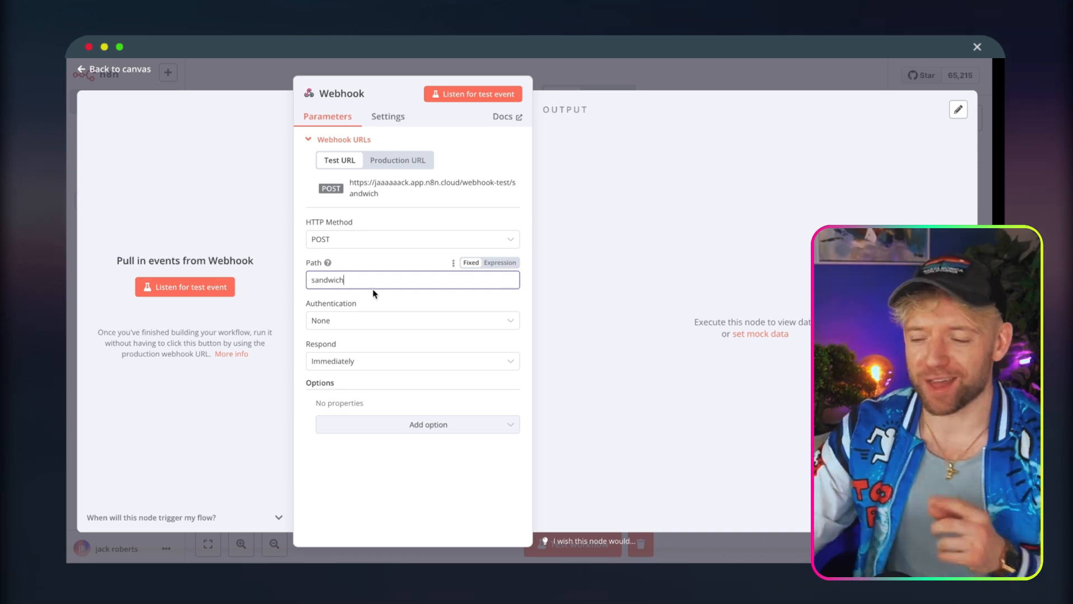
pyautogui.write('wich')
pyautogui.click(414, 192)
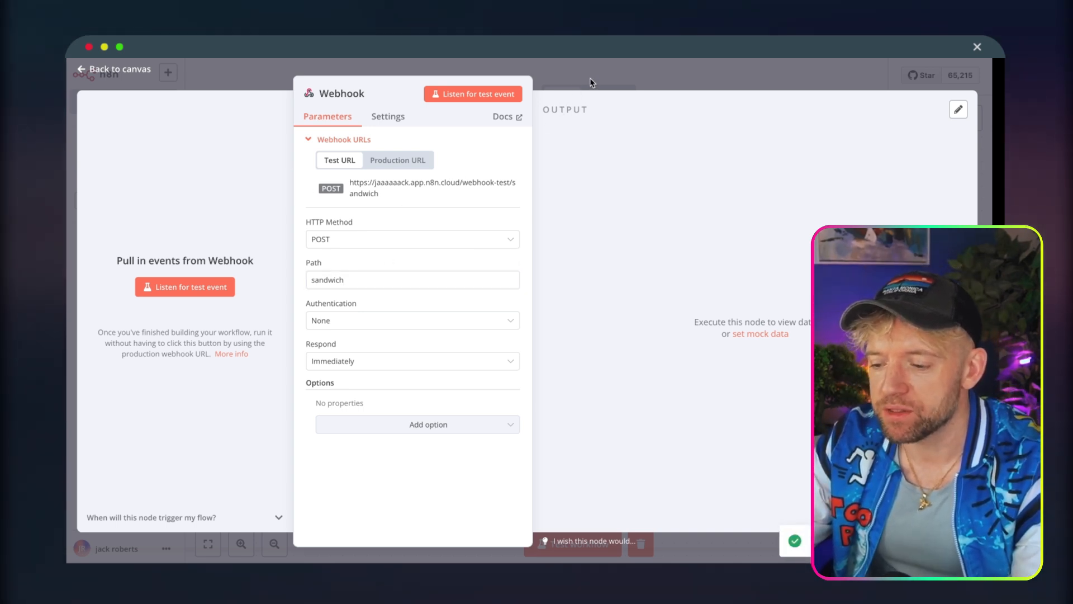
pyautogui.click(571, 72)
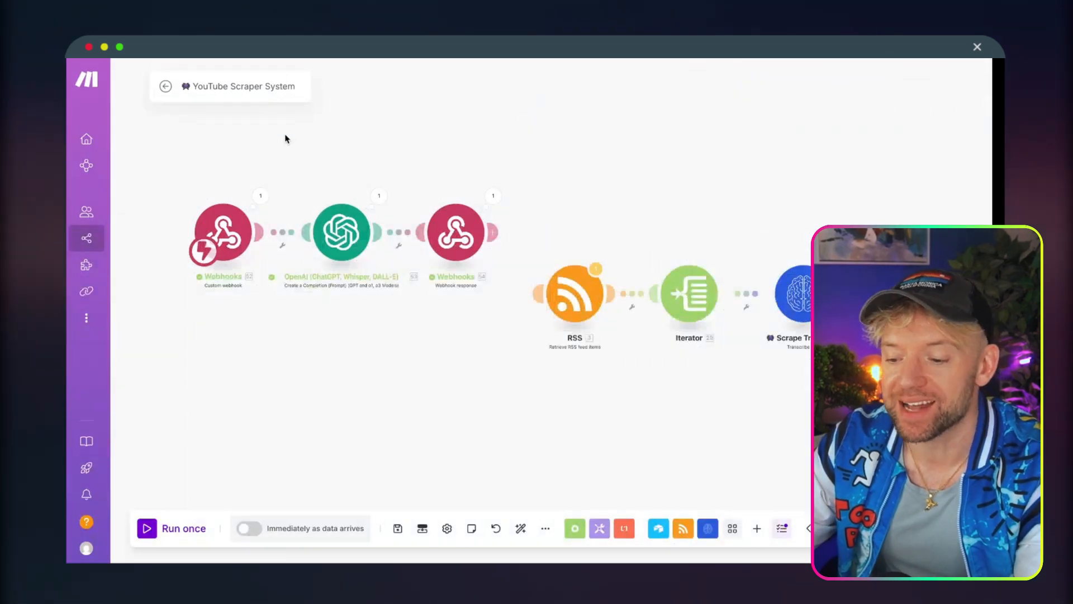
# Switch to the Make scenario and delete its Custom webhook trigger module despite the OpenAI module referencing it.
pyautogui.moveTo(285, 139); pyautogui.dragTo(387, 148)
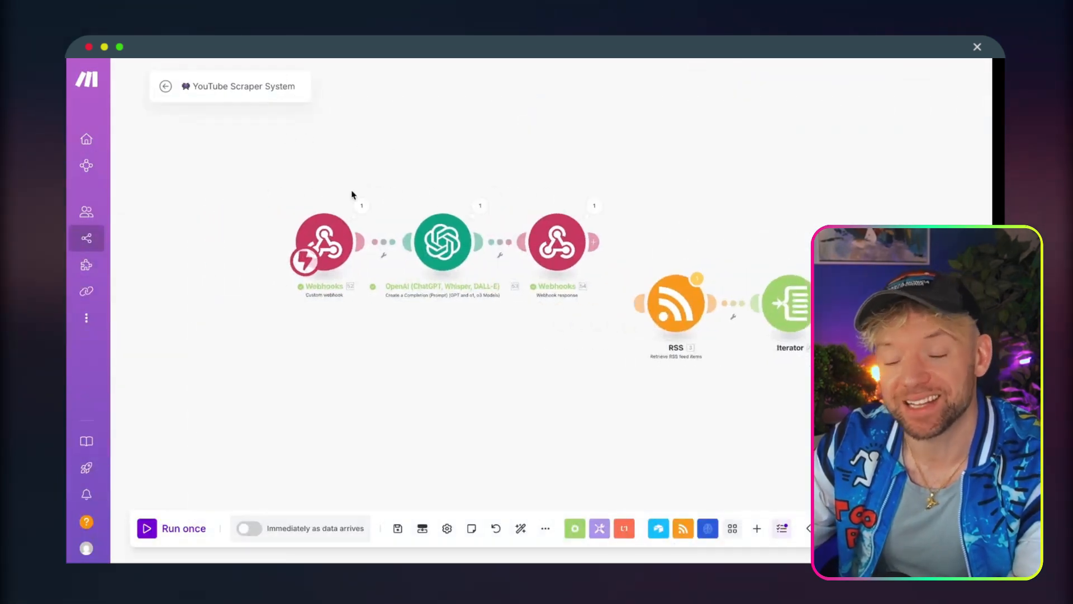
pyautogui.moveTo(323, 254); pyautogui.dragTo(283, 254)
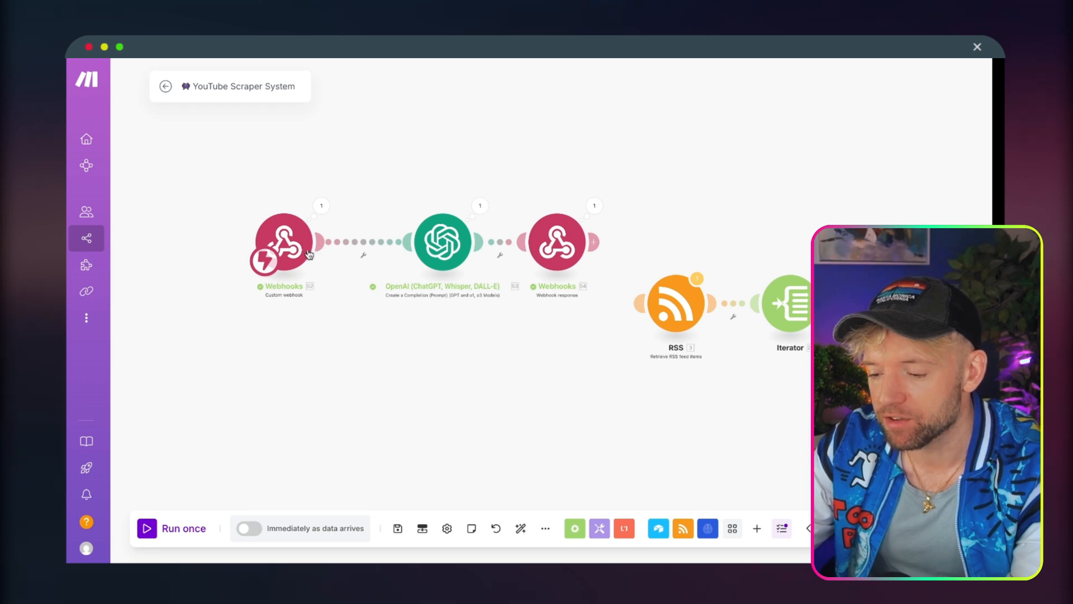
pyautogui.rightClick(309, 255)
pyautogui.click(331, 393)
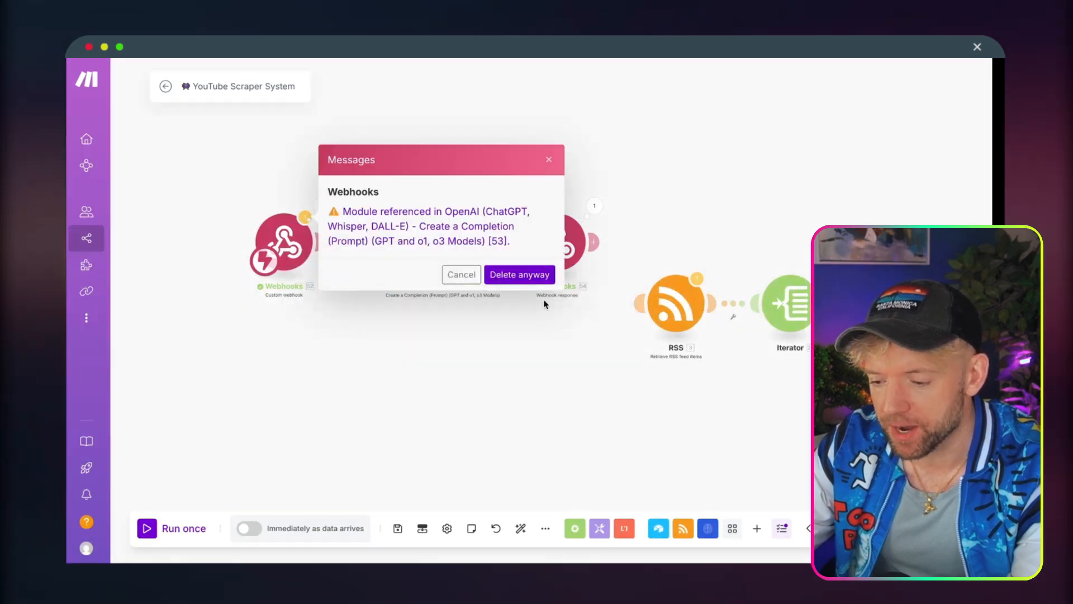
pyautogui.click(520, 275)
# Add an HTTP Make a Basic Auth request module at the scenario's start, using the copied n8n test URL and the POST method.
pyautogui.click(293, 245)
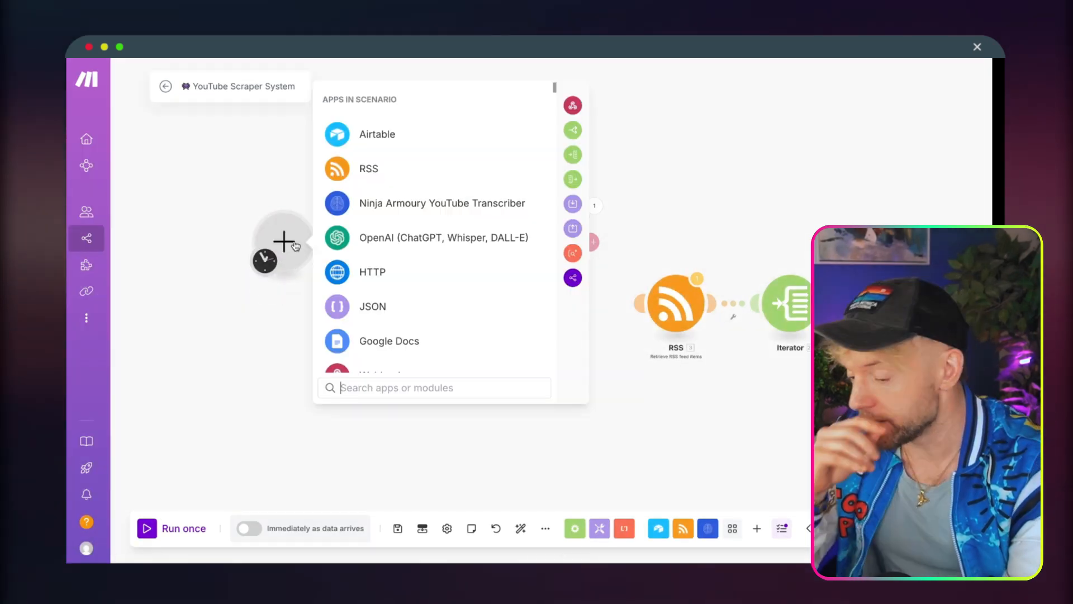
pyautogui.click(375, 272)
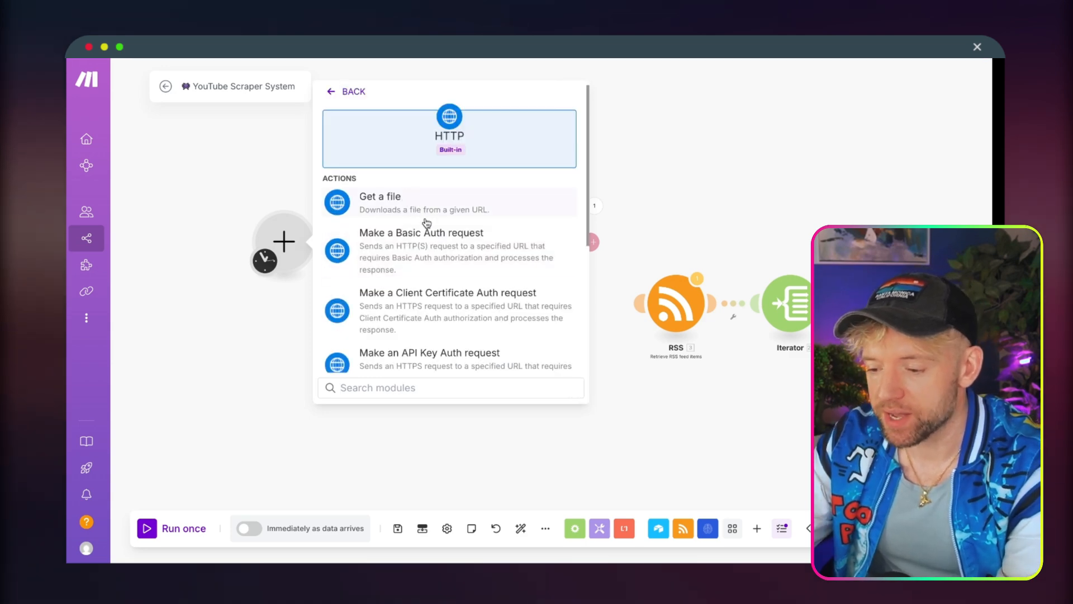
pyautogui.click(439, 249)
pyautogui.click(371, 181)
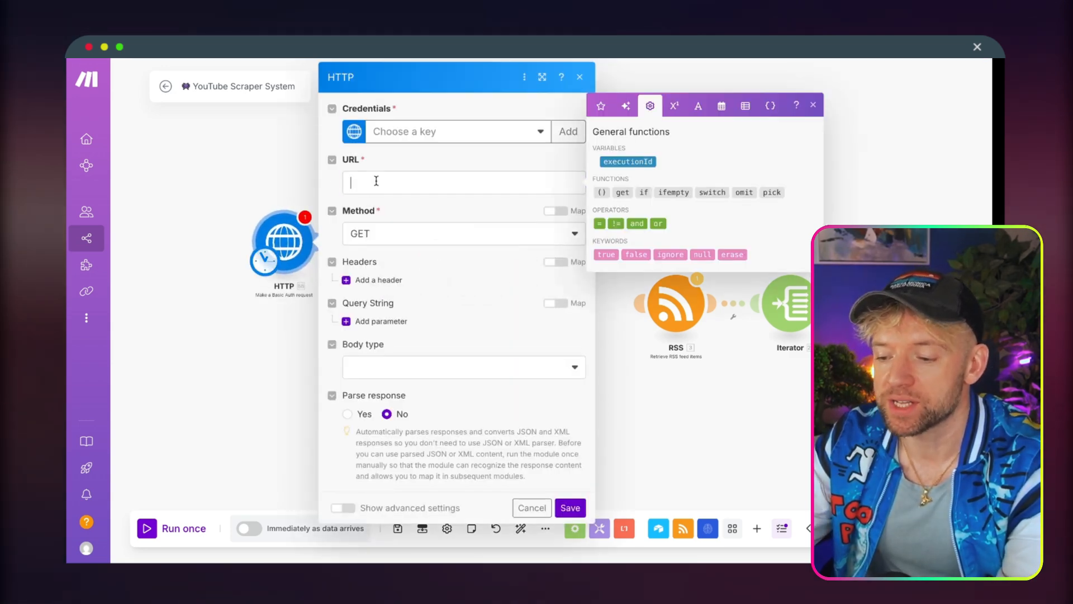
pyautogui.click(401, 240)
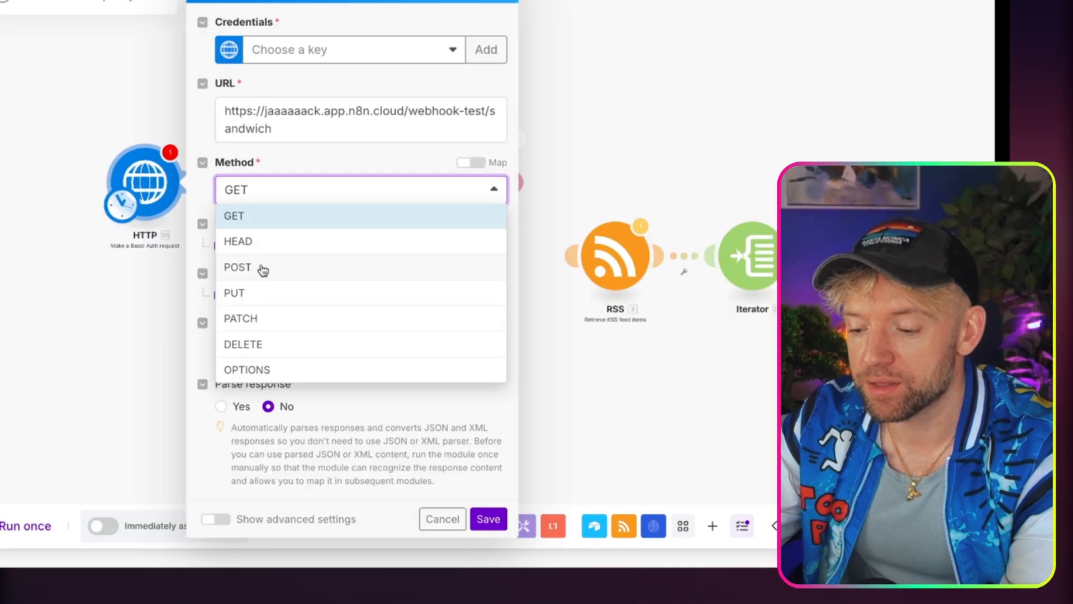
pyautogui.click(387, 314)
# Add a header named Fav drink with the value Coffee to the Basic Auth request.
pyautogui.click(259, 244)
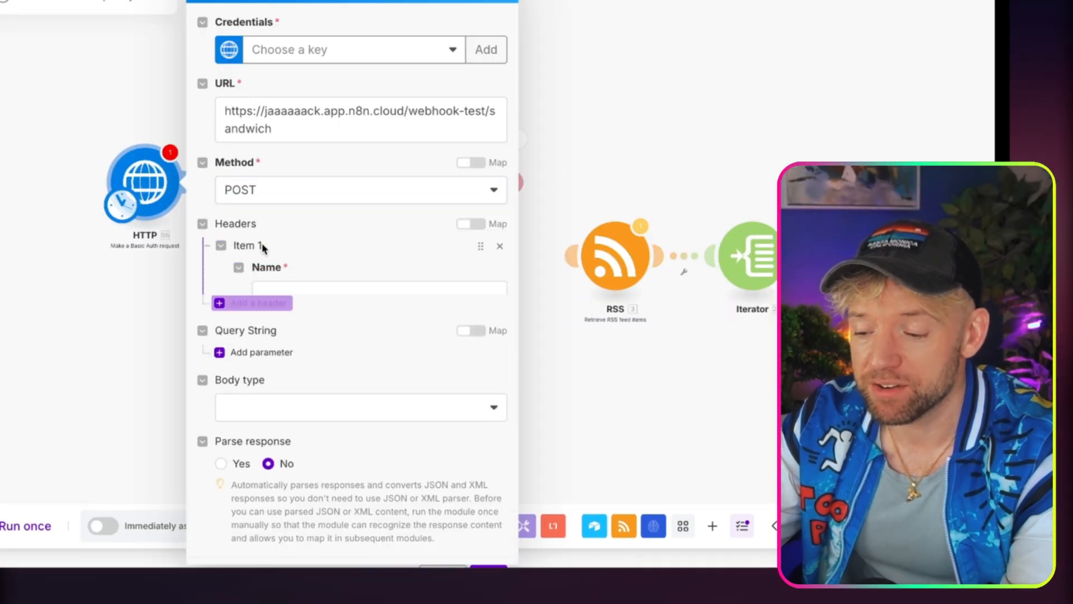
pyautogui.click(314, 288)
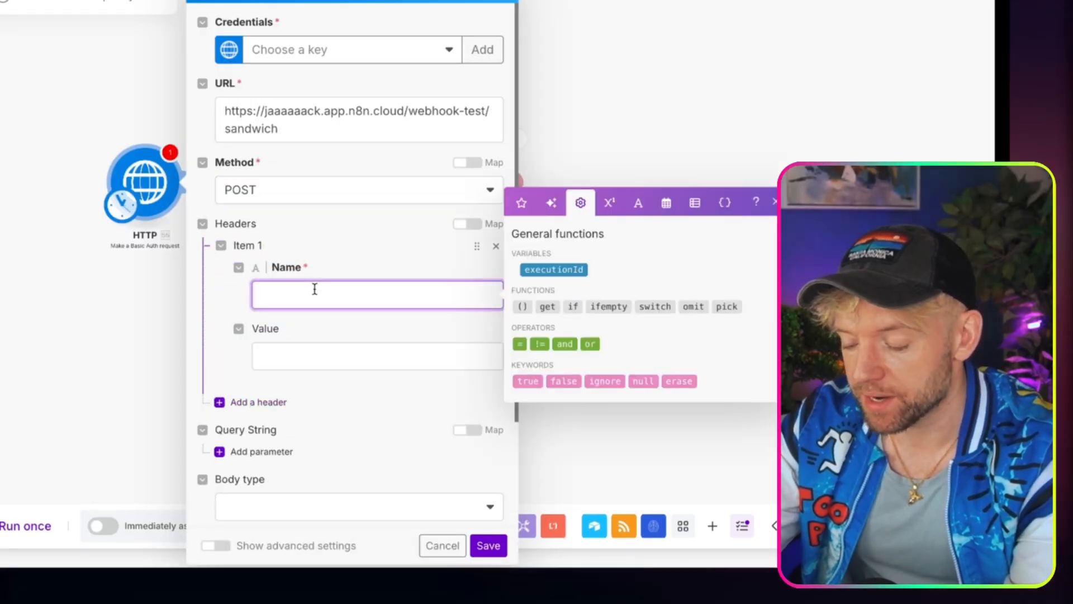
pyautogui.write('Fsv')
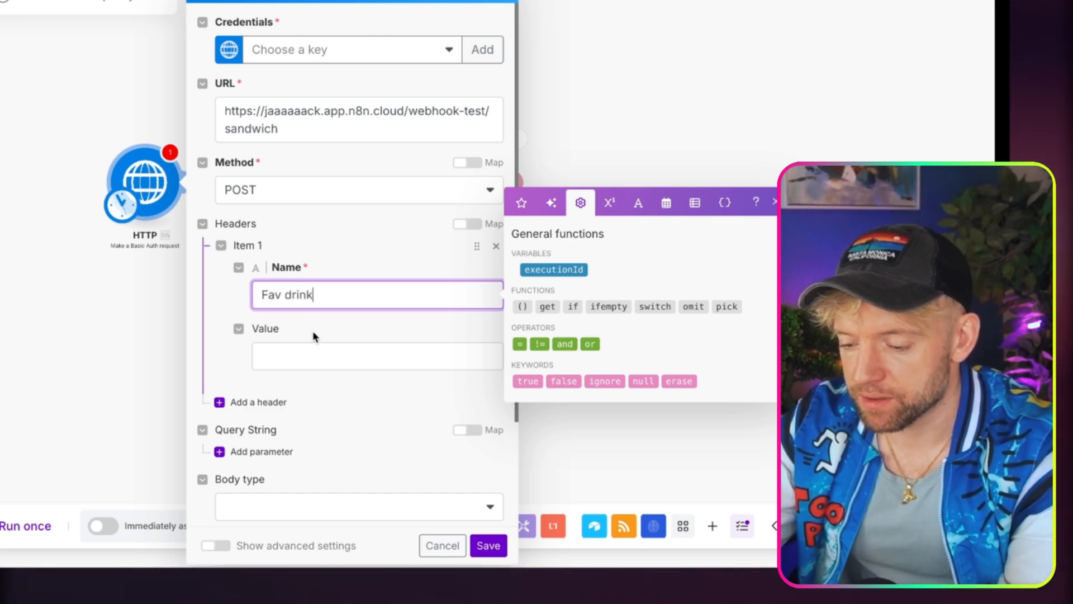
pyautogui.click(315, 347)
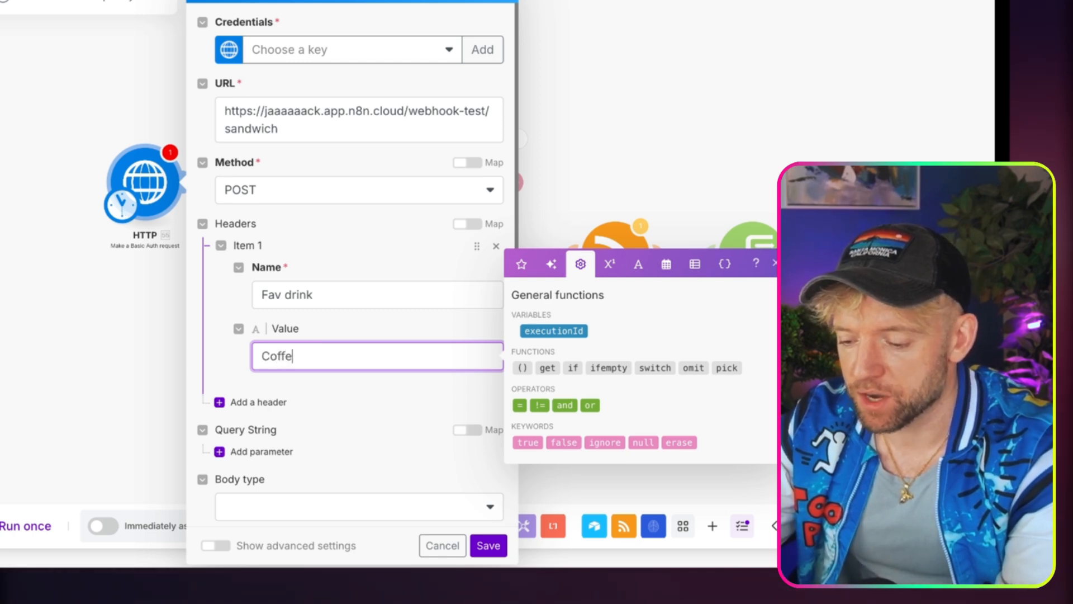
pyautogui.write('Coffee')
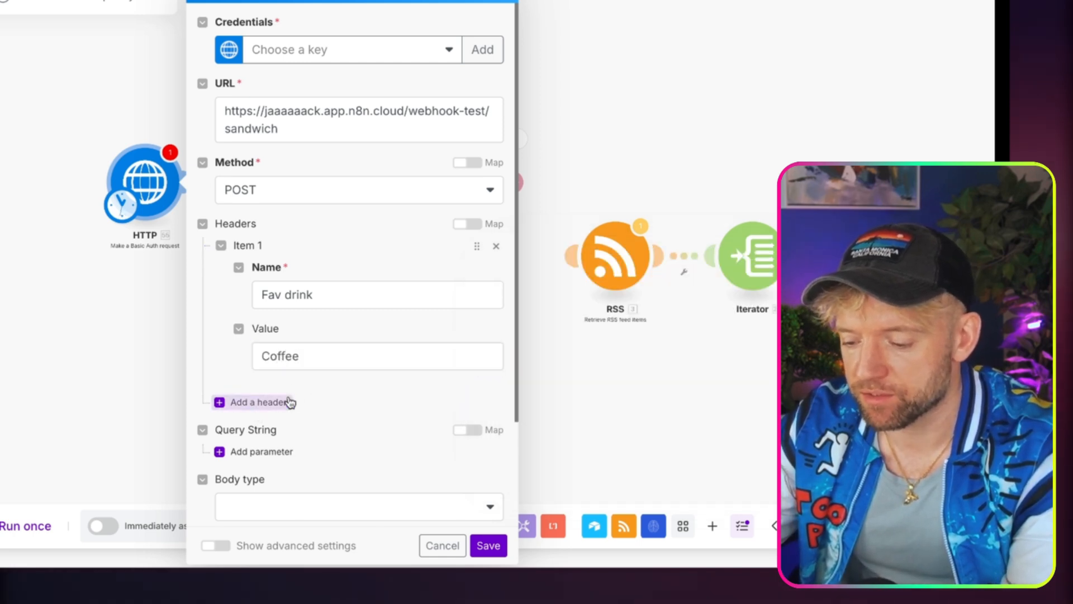
# Add a second header named Fav food with the value Sandwich to the Basic Auth request.
pyautogui.click(280, 402)
pyautogui.click(277, 398)
pyautogui.write('Fav food')
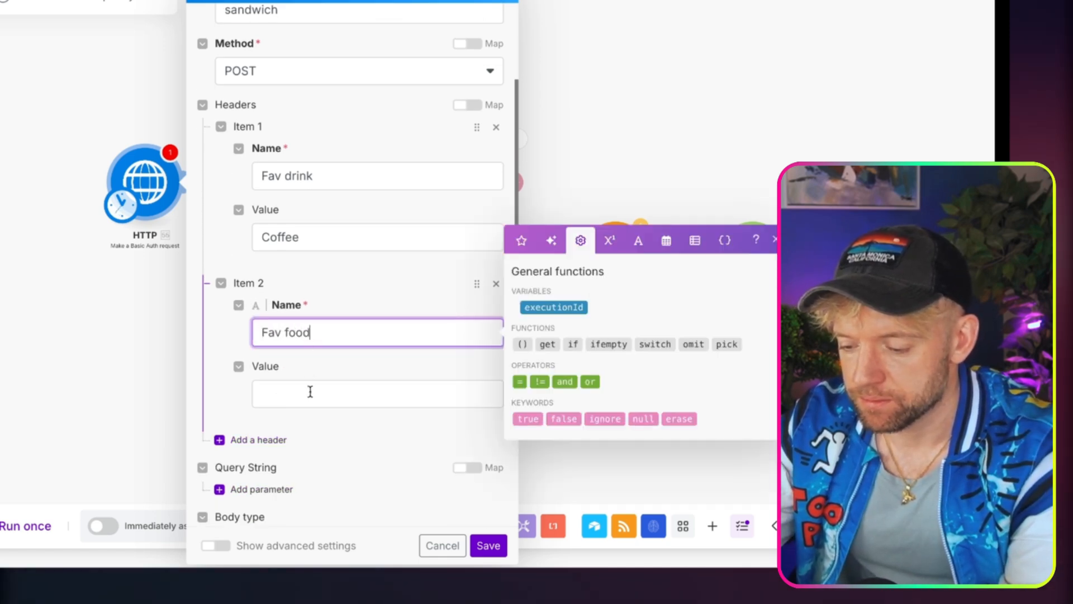
pyautogui.click(310, 392)
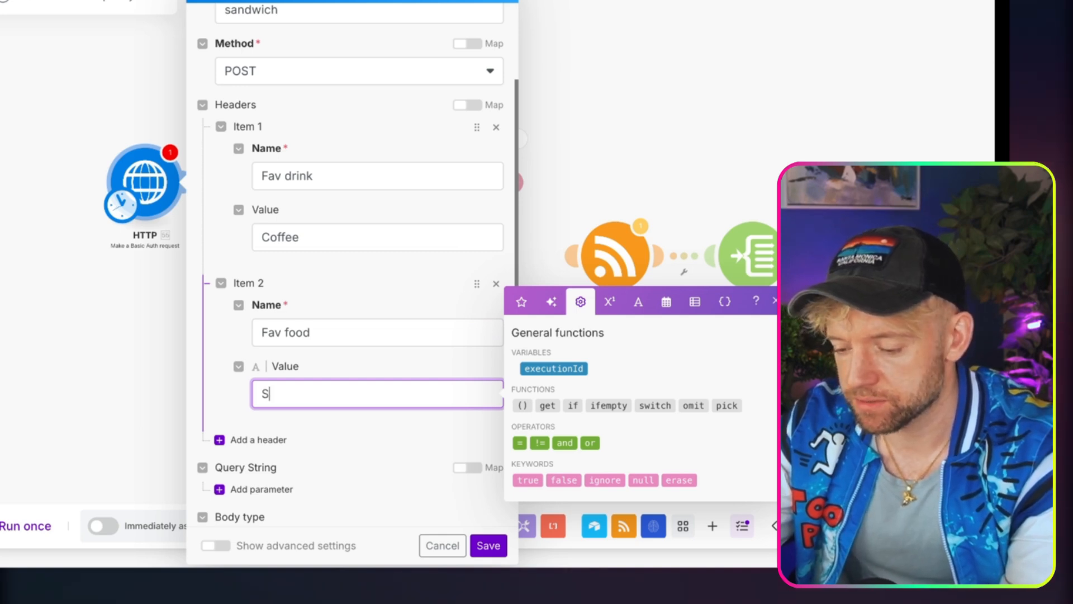
pyautogui.write('Sandwich')
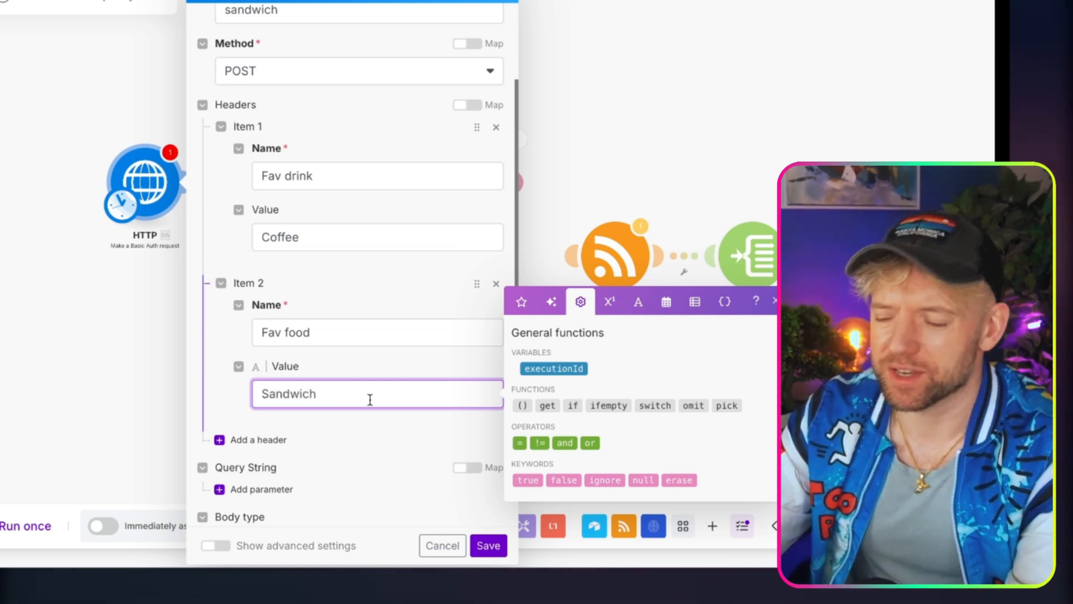
# Set Parse response to Yes and try to save the Basic Auth request module.
pyautogui.scroll(-1, 369, 401)
pyautogui.scroll(-3, 372, 404)
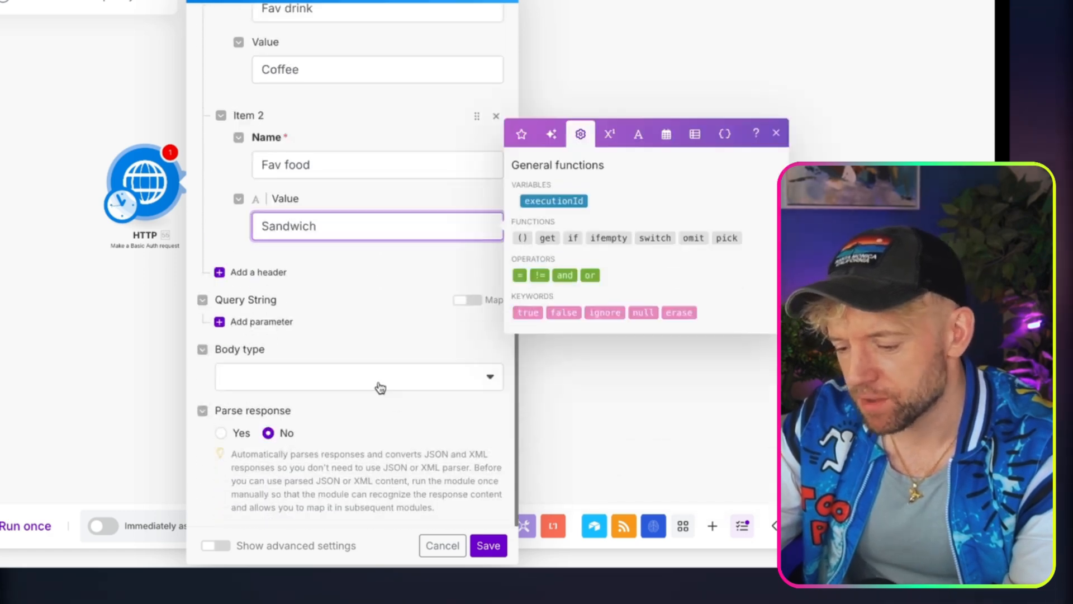
pyautogui.click(238, 448)
pyautogui.click(220, 433)
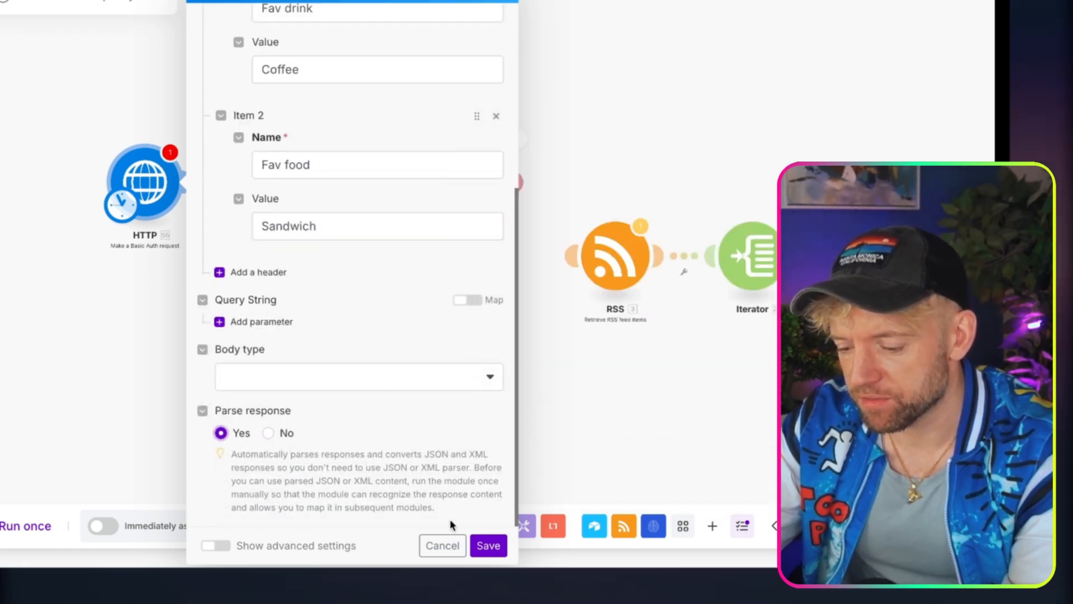
pyautogui.click(487, 546)
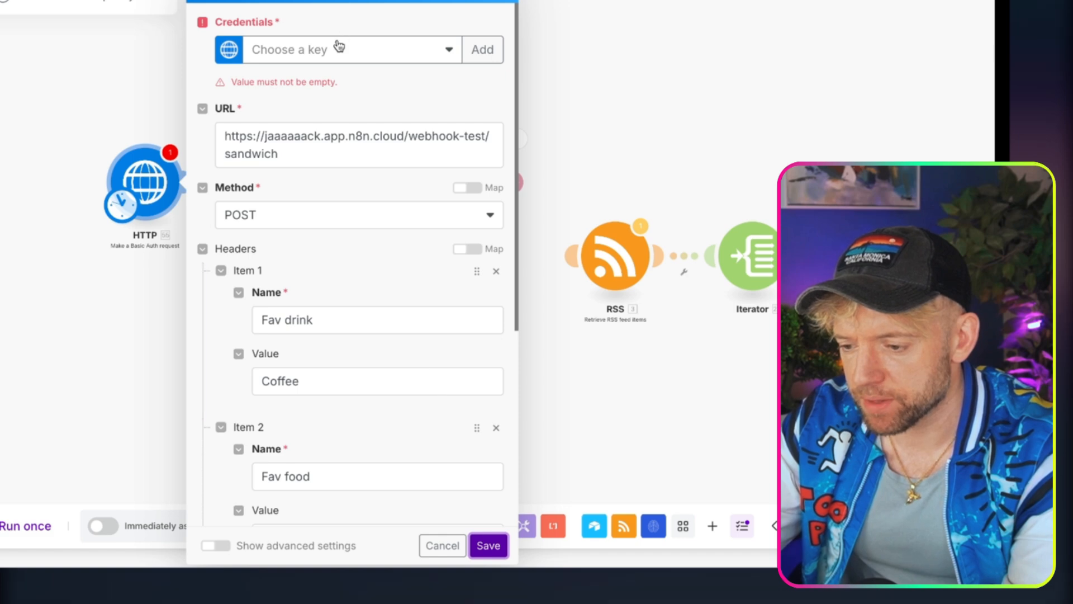
pyautogui.click(483, 53)
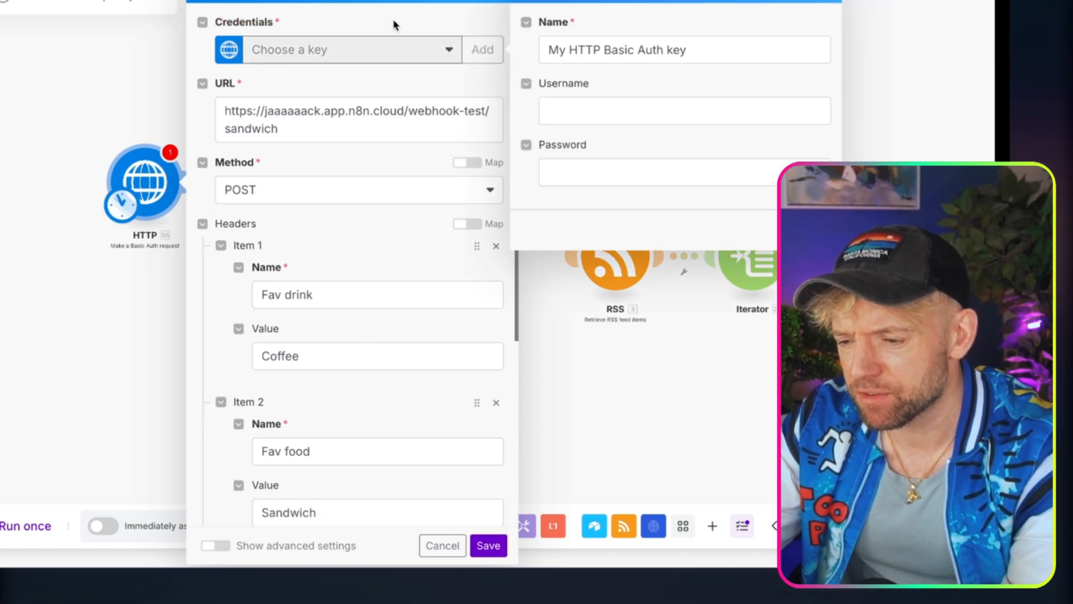
pyautogui.click(374, 136)
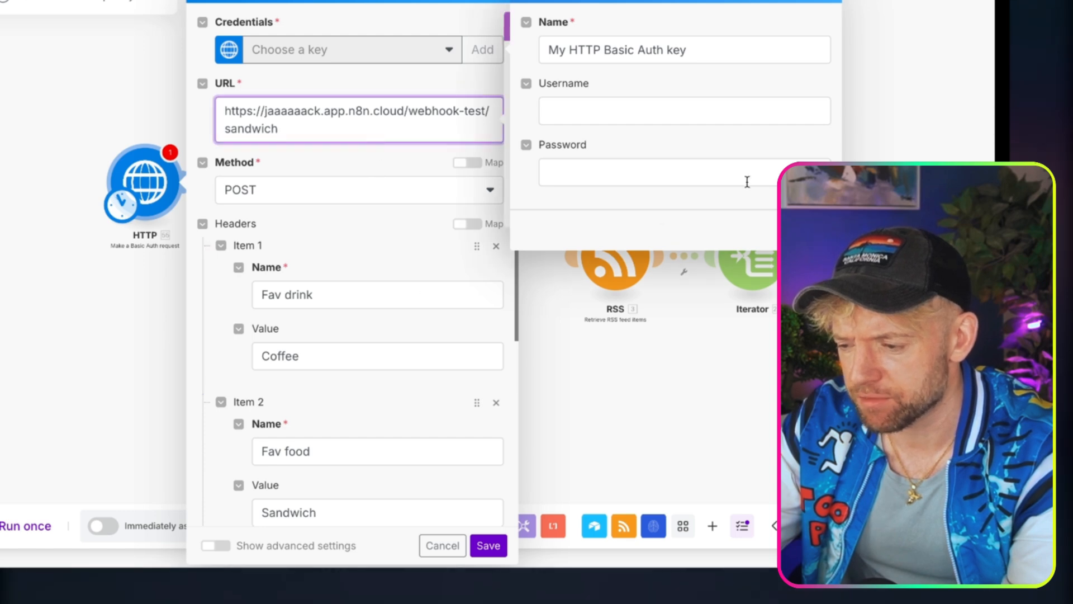
pyautogui.click(824, 1)
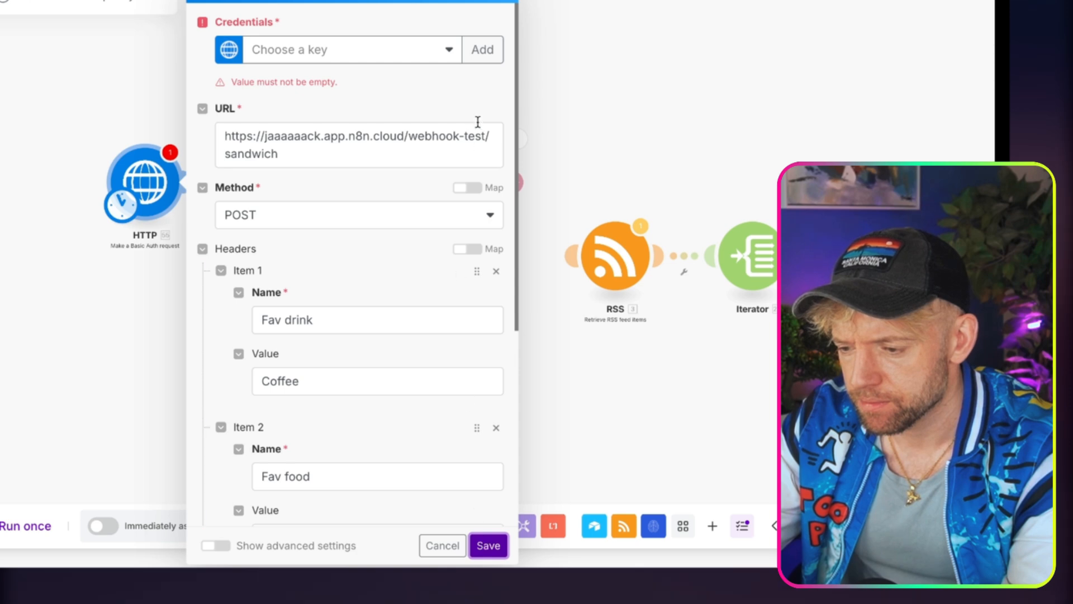
pyautogui.click(484, 55)
pyautogui.click(597, 106)
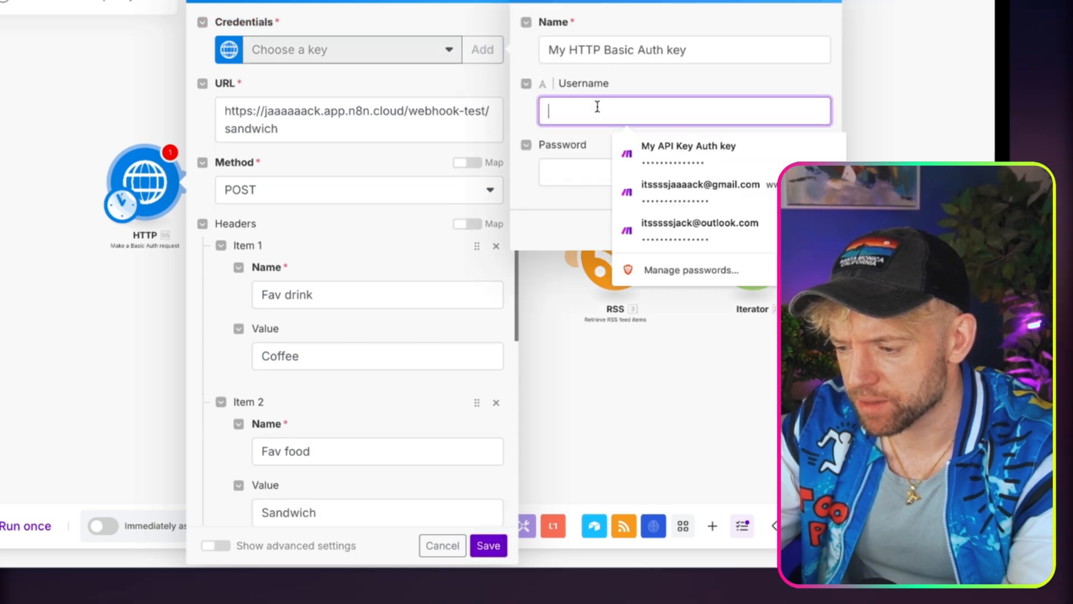
pyautogui.doubleClick(610, 50)
pyautogui.click(309, 82)
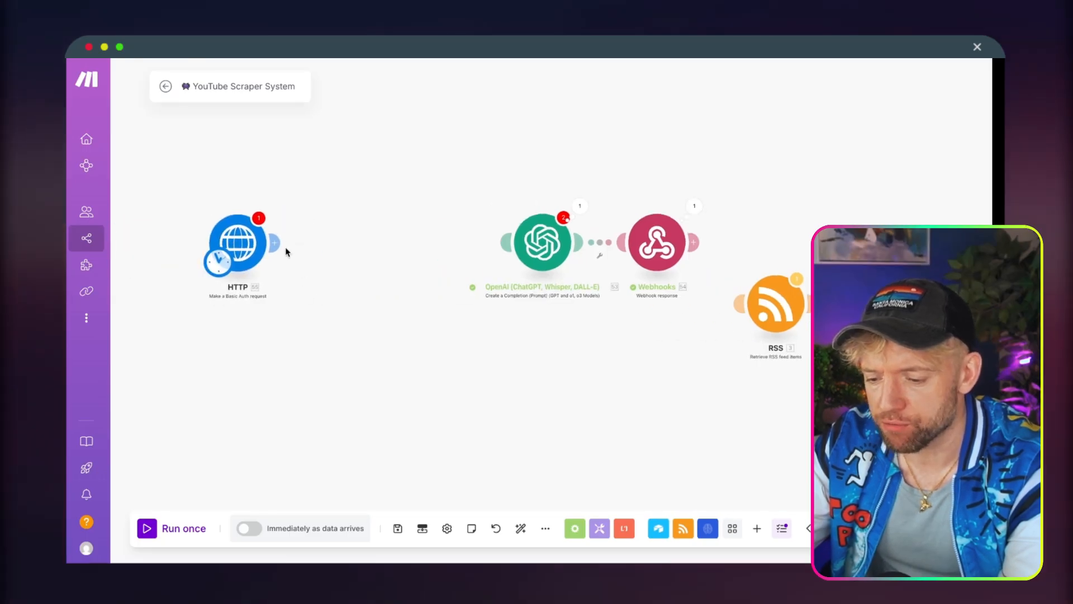
# Add an HTTP Make a request module and delete the Basic Auth module and the empty placeholder in front of it.
pyautogui.click(275, 244)
pyautogui.write('ttp')
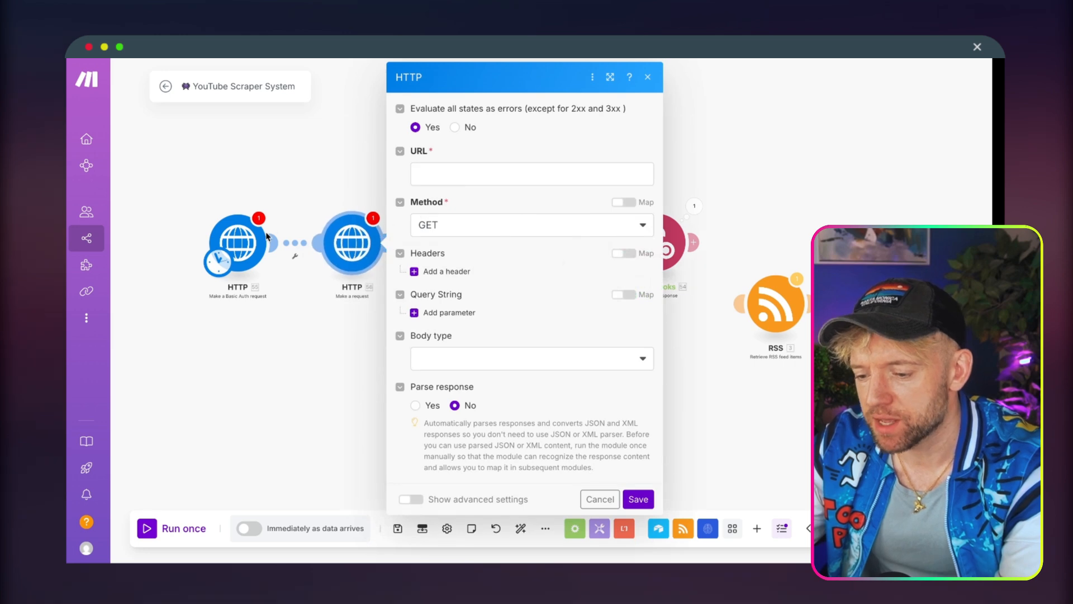
pyautogui.rightClick(251, 239)
pyautogui.click(299, 407)
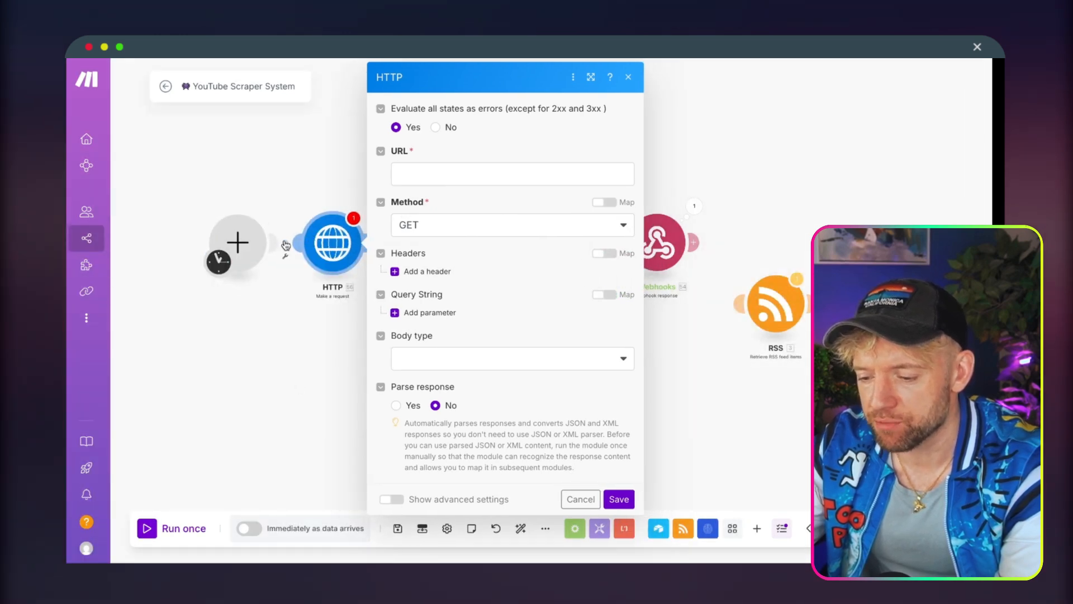
pyautogui.rightClick(238, 244)
pyautogui.click(292, 273)
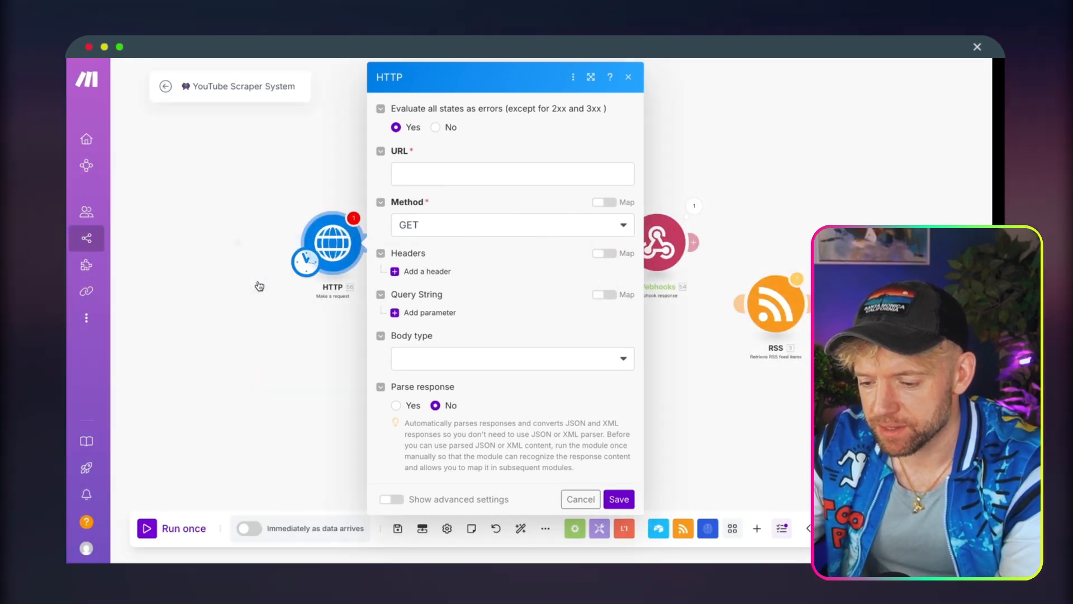
# Set the new HTTP request's method to POST and paste the n8n webhook test URL.
pyautogui.click(351, 224)
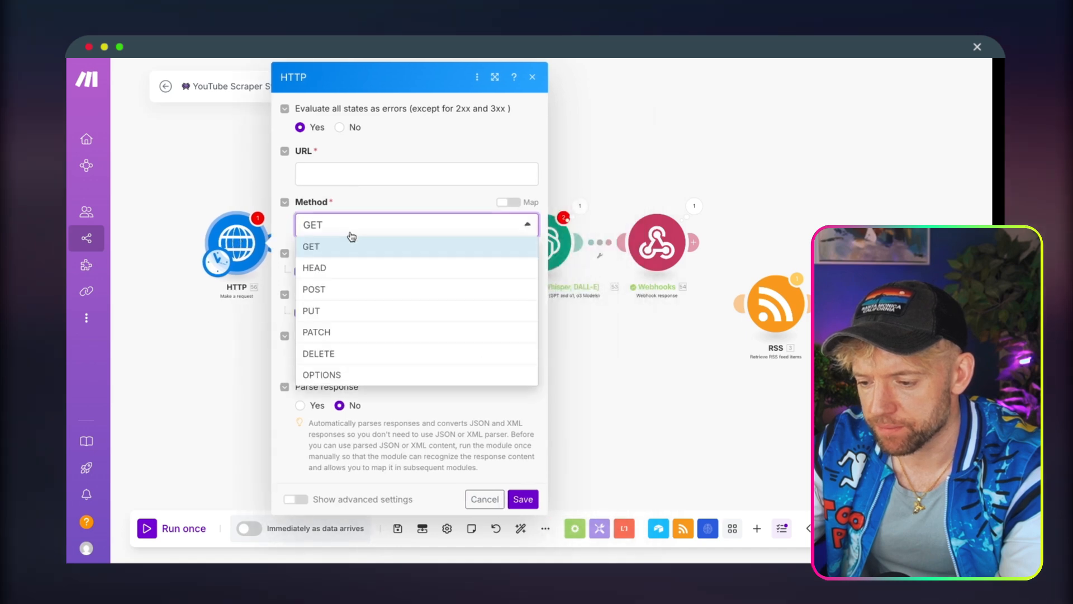
pyautogui.click(347, 291)
pyautogui.click(363, 177)
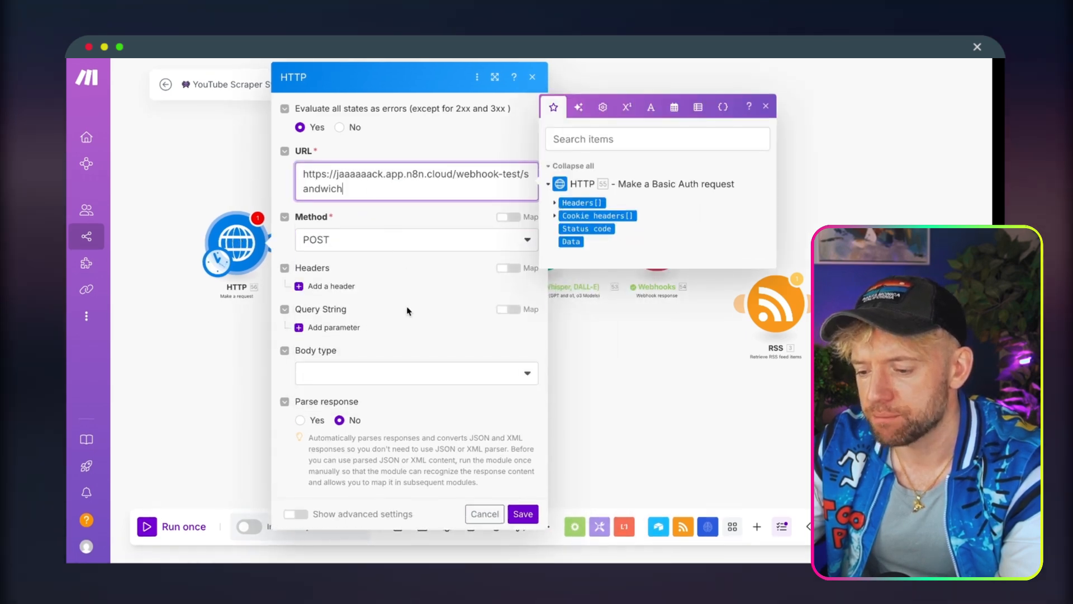
# Set the HTTP request's body type to Multipart/form-data, trying Application/x-www-form-urlencoded in between.
pyautogui.click(348, 374)
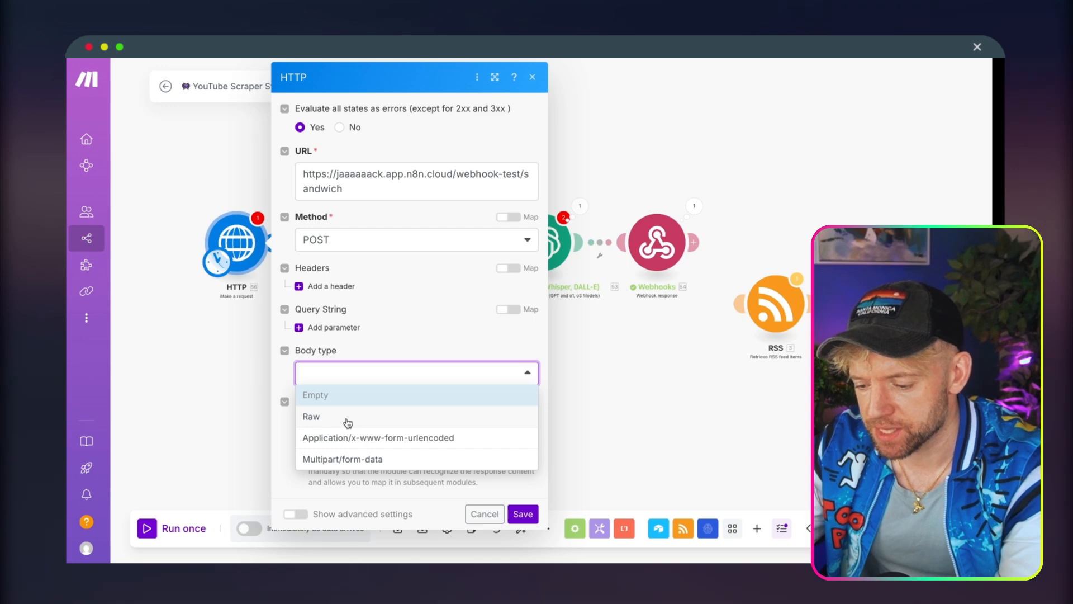
pyautogui.click(390, 458)
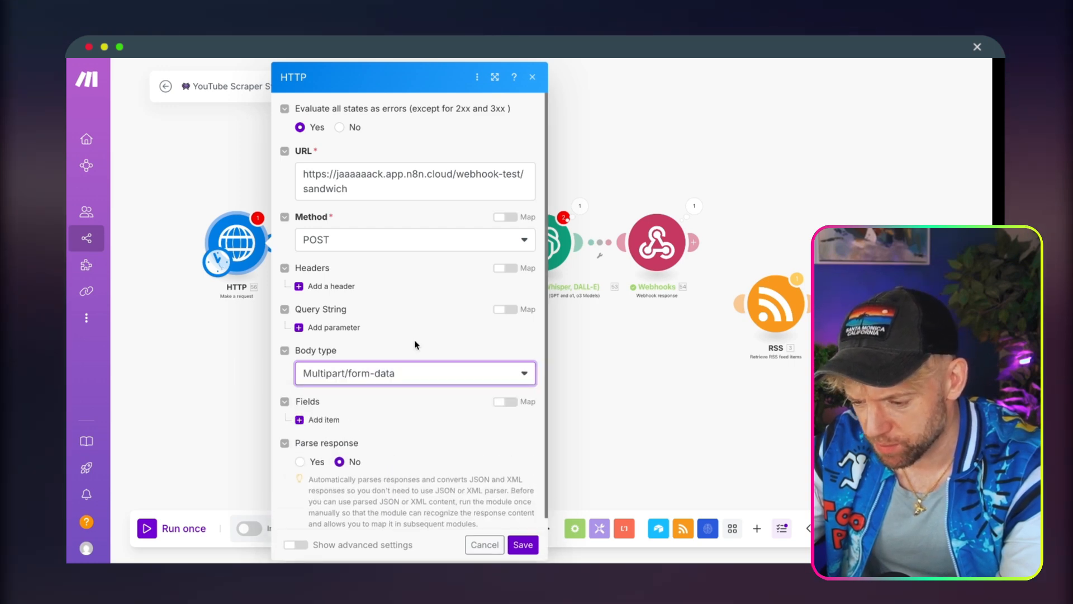
pyautogui.click(375, 367)
pyautogui.click(374, 425)
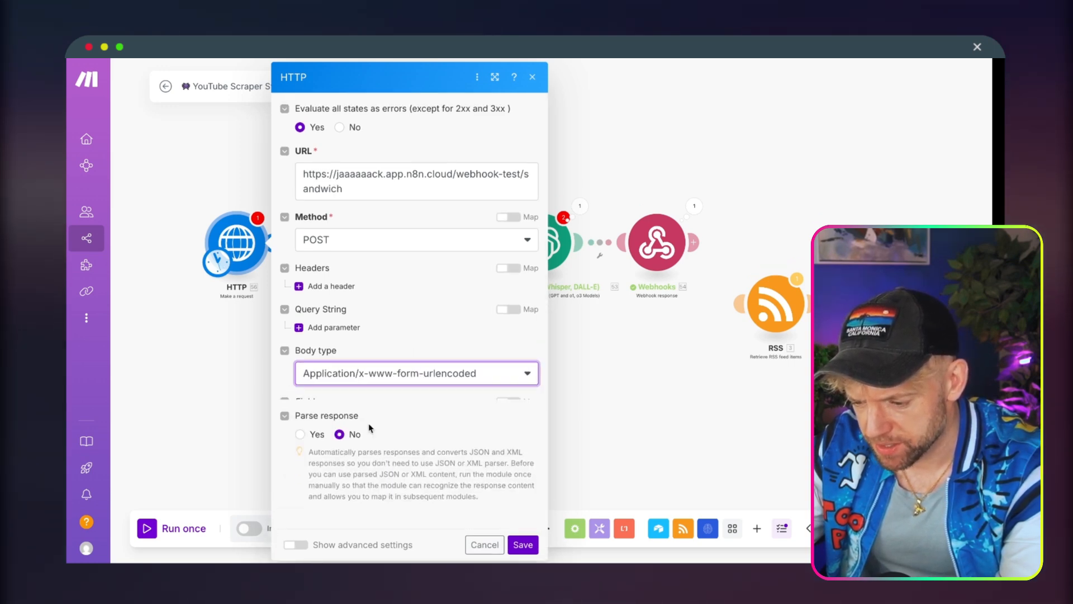
pyautogui.click(385, 372)
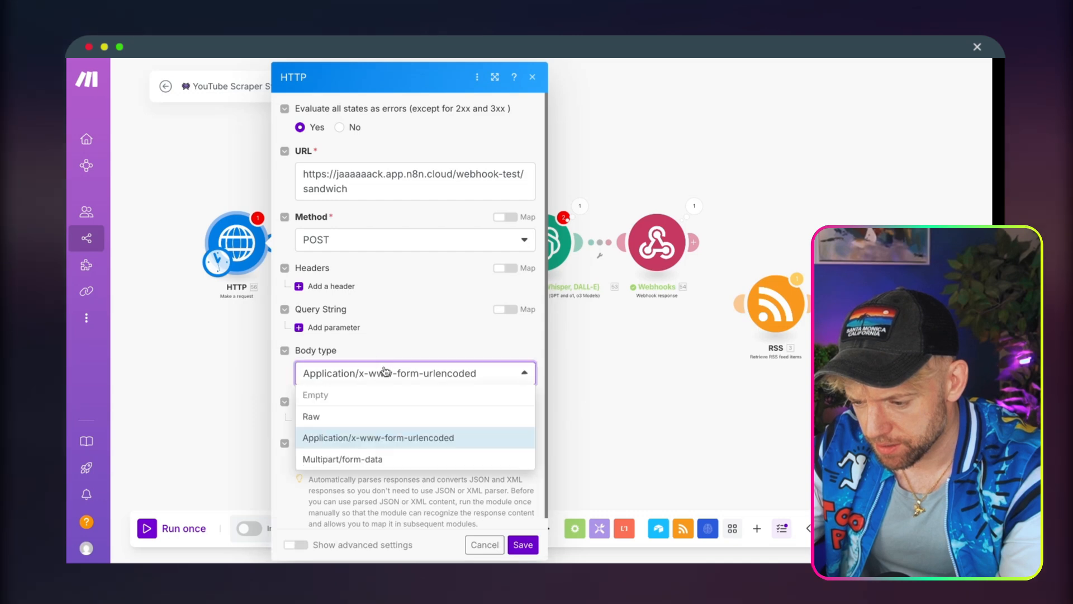
pyautogui.click(372, 460)
# Add a Text form field to the HTTP request body with key Drink and value Coffee.
pyautogui.click(319, 420)
pyautogui.scroll(-2, 400, 402)
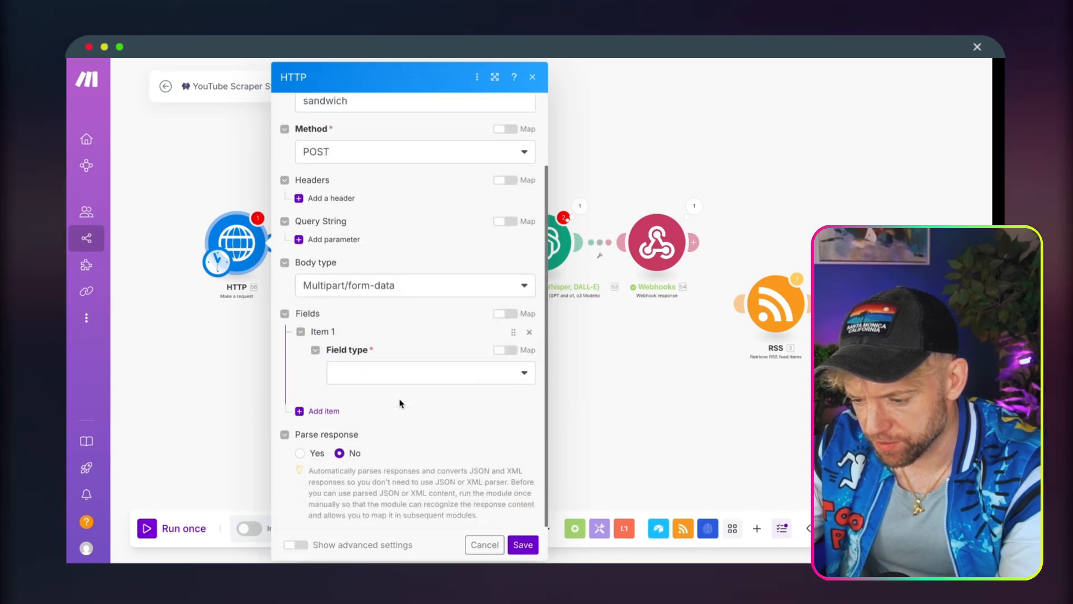
pyautogui.click(387, 375)
pyautogui.click(384, 403)
pyautogui.scroll(-2, 388, 422)
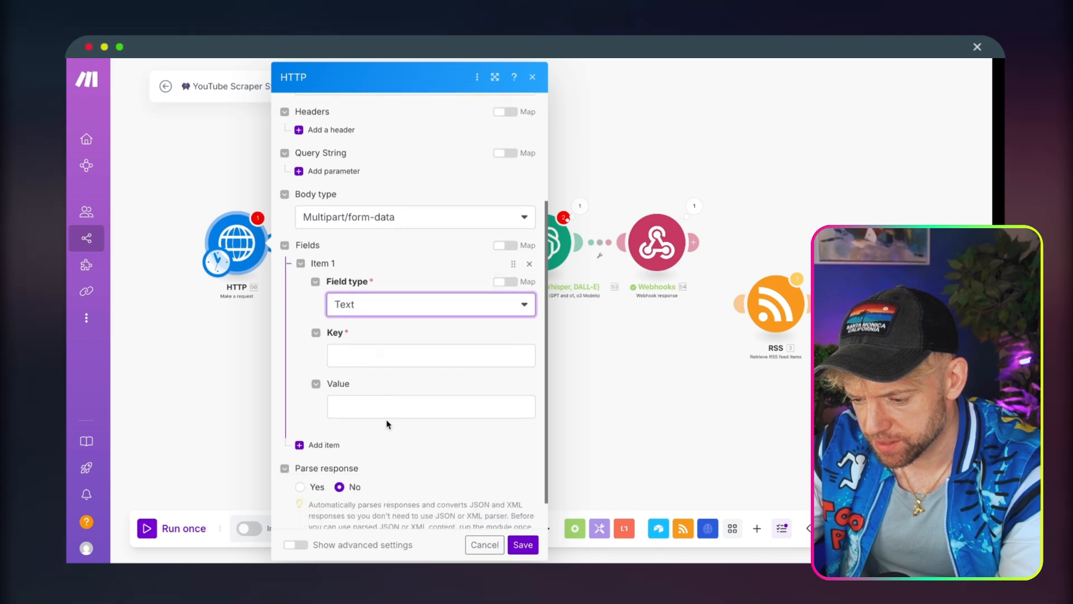
pyautogui.click(383, 350)
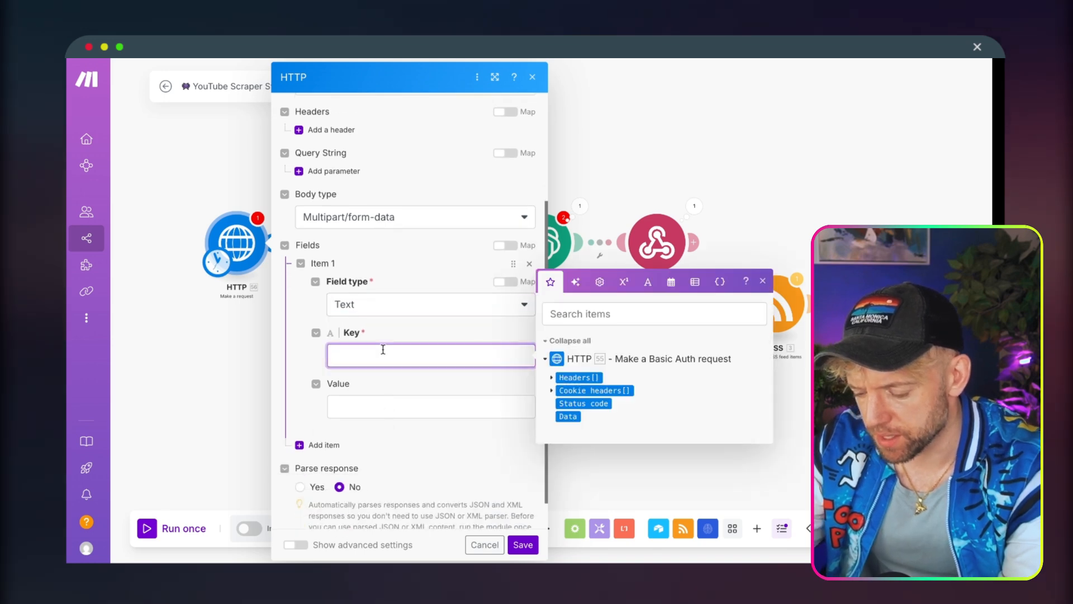
pyautogui.write('Dri')
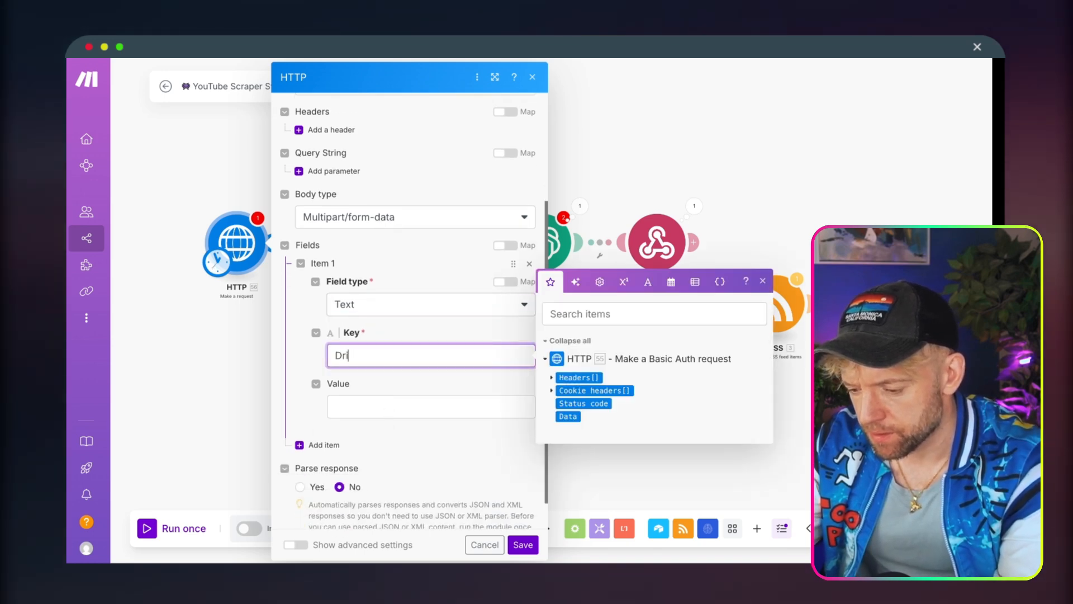
pyautogui.write('nk')
pyautogui.press('Tab')
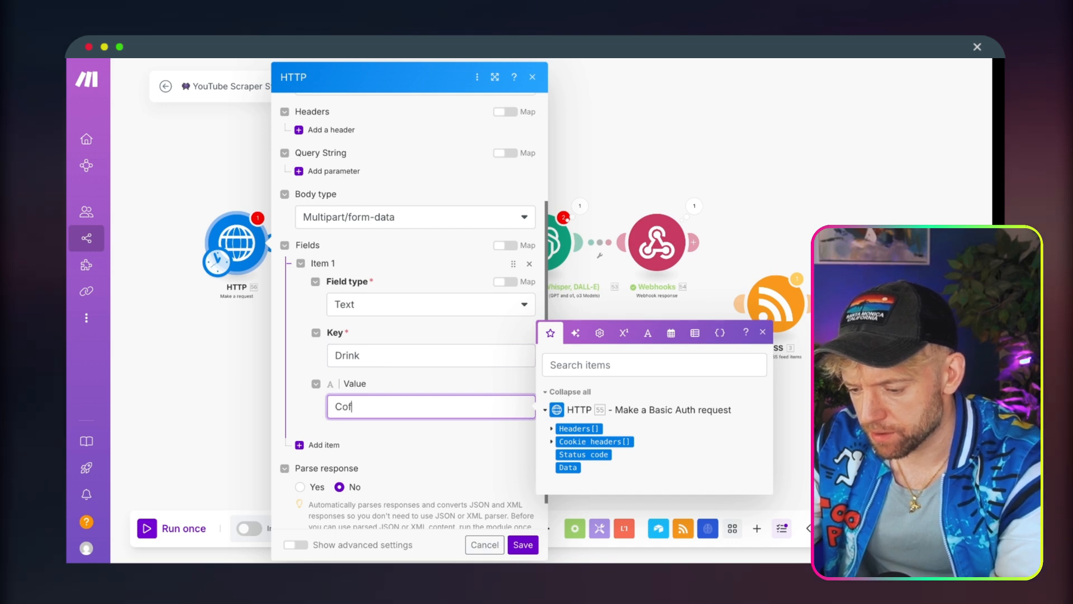
# Add a second Text form field to the request body with key Food and value Sandwich.
pyautogui.click(311, 445)
pyautogui.scroll(-2, 398, 397)
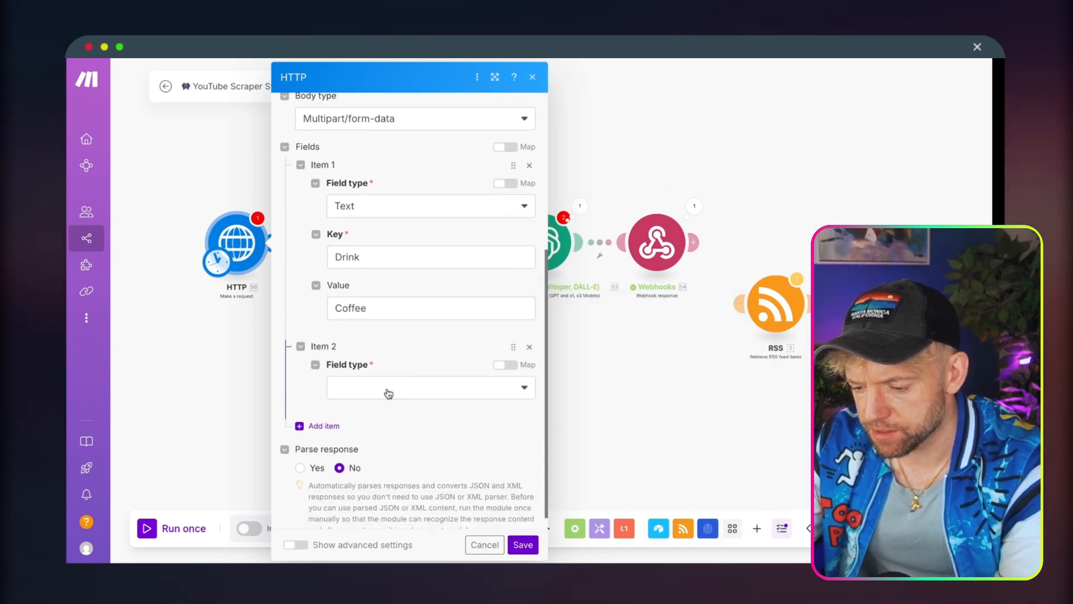
pyautogui.click(388, 392)
pyautogui.click(381, 410)
pyautogui.scroll(-2, 373, 397)
pyautogui.click(368, 371)
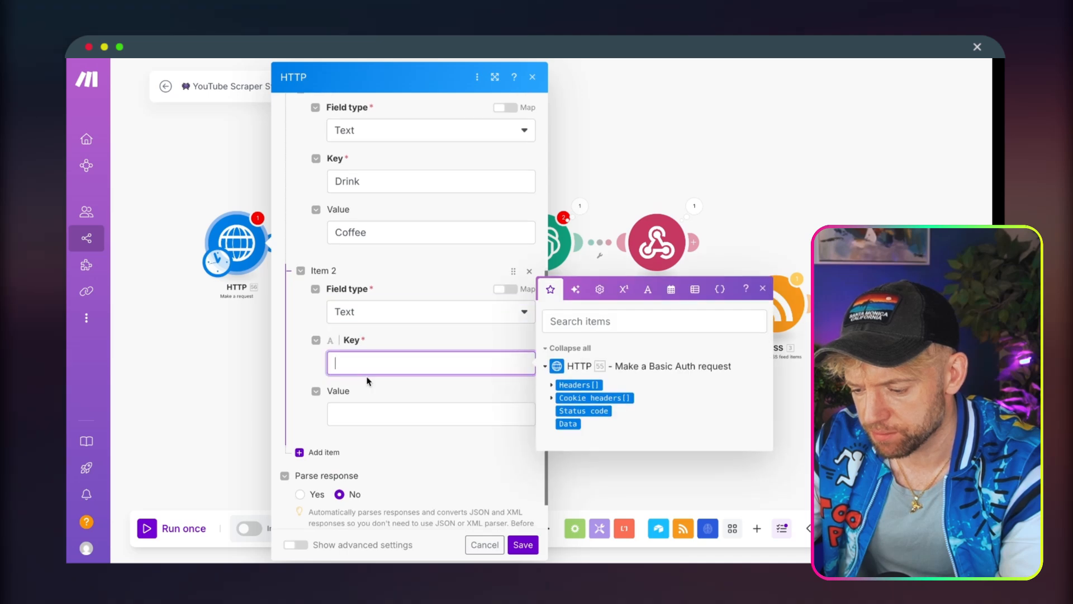
pyautogui.click(363, 416)
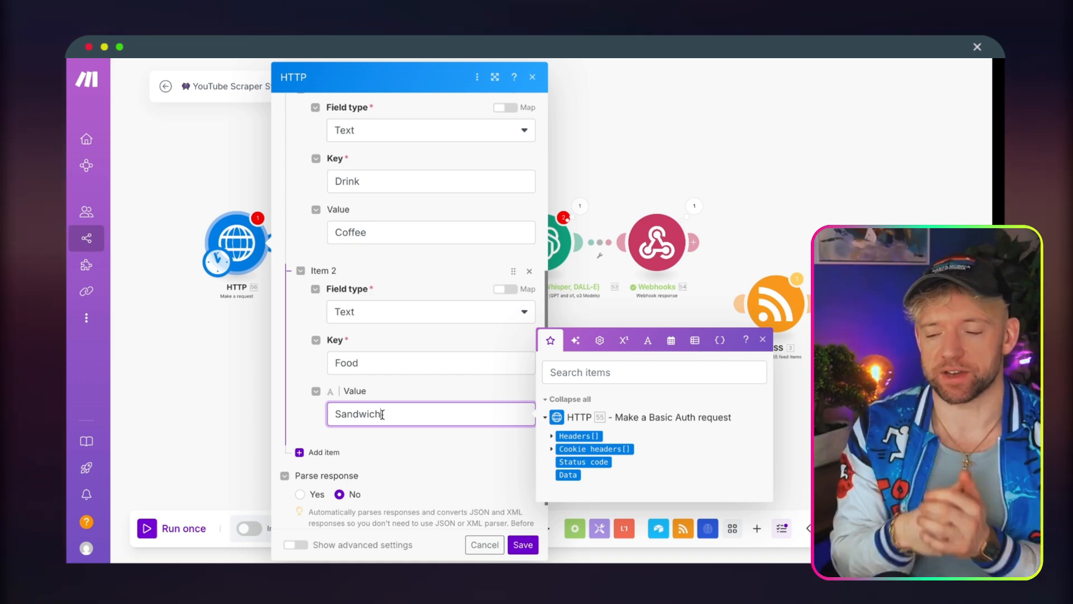
# Set Parse response to Yes and save the HTTP Make a request module.
pyautogui.scroll(-1, 383, 416)
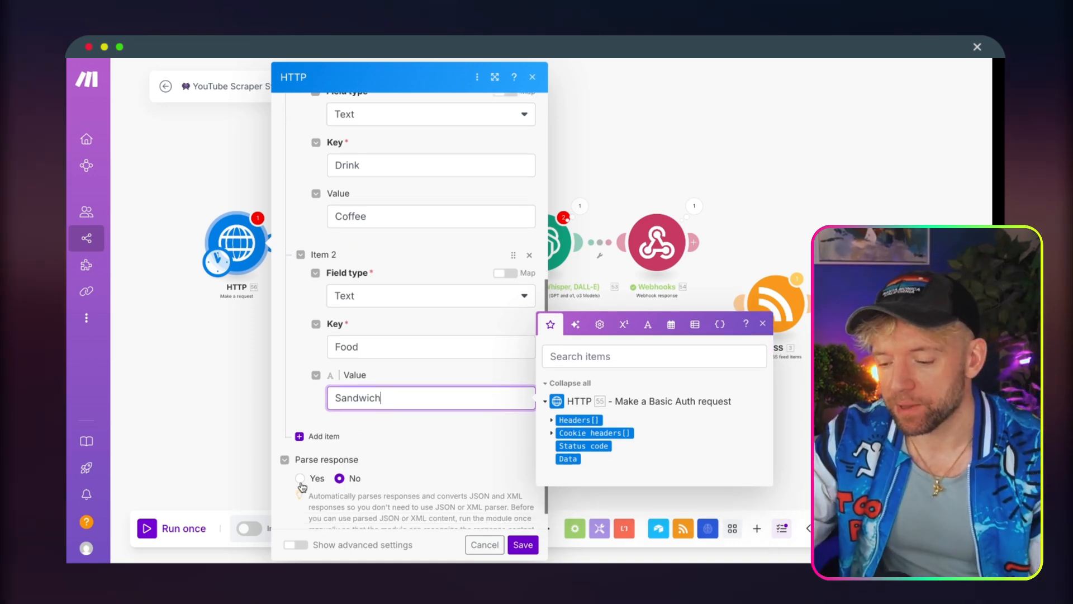
pyautogui.click(301, 480)
pyautogui.scroll(-1, 452, 469)
pyautogui.click(522, 545)
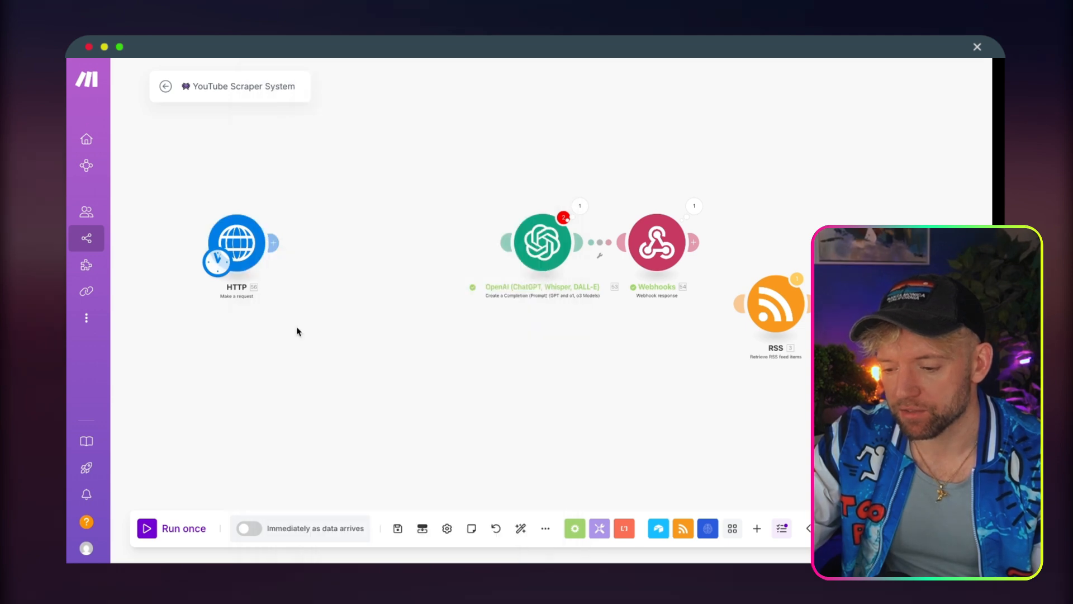
# Run the scenario once and read the HTTP module's operation details and error message.
pyautogui.click(148, 527)
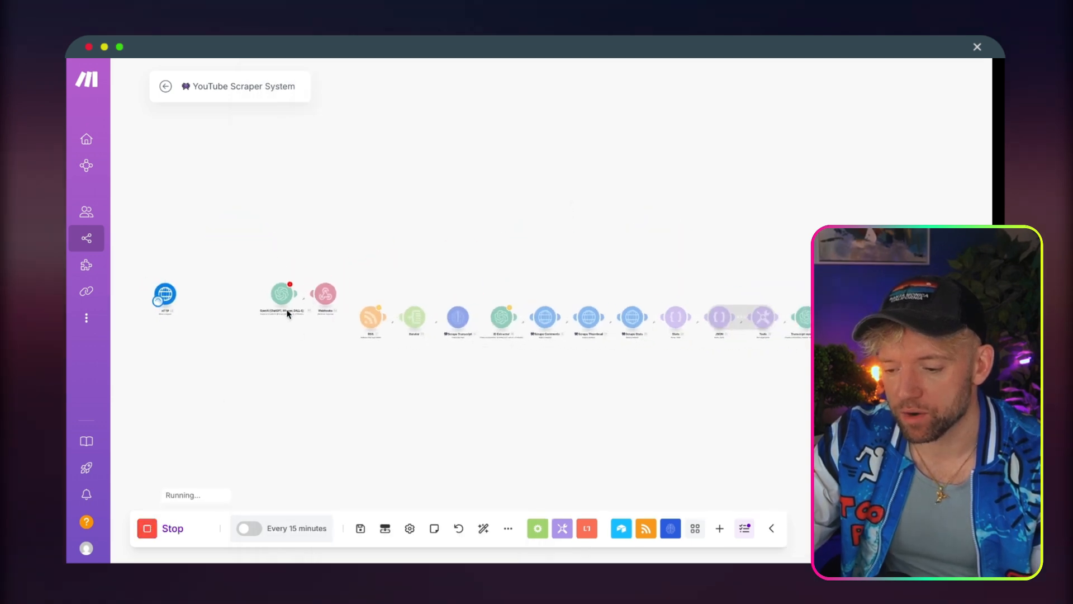
pyautogui.moveTo(360, 207); pyautogui.dragTo(321, 207)
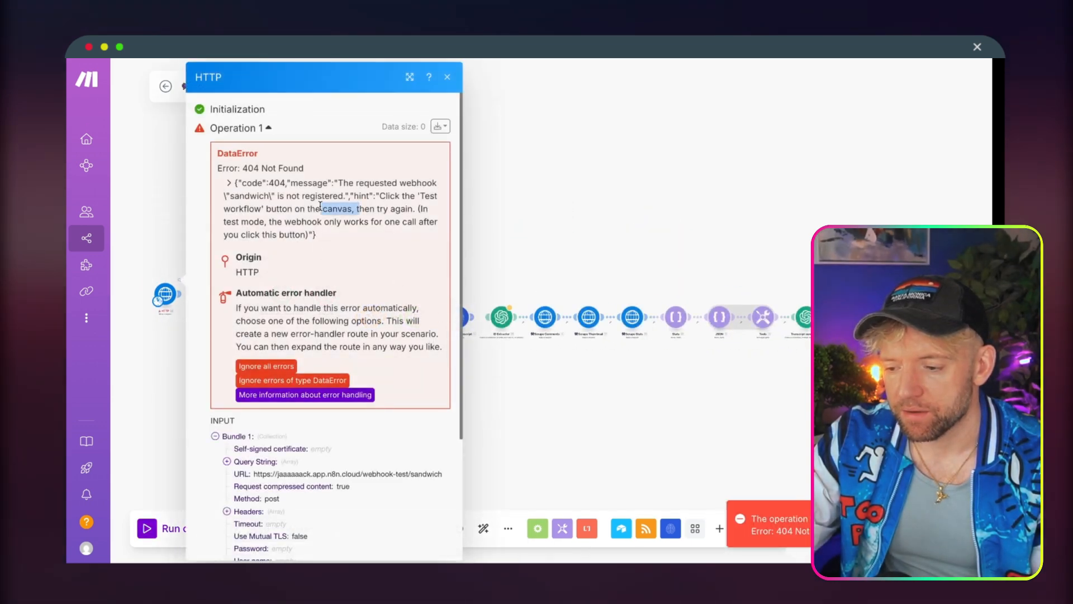
pyautogui.click(306, 215)
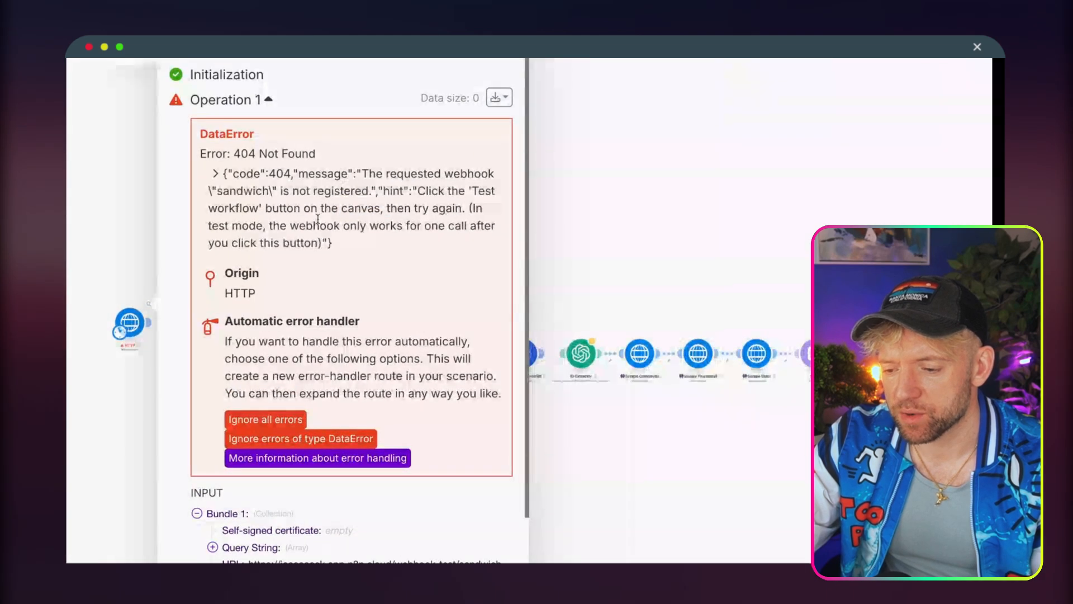
pyautogui.moveTo(280, 189); pyautogui.dragTo(307, 209)
pyautogui.moveTo(258, 172); pyautogui.dragTo(363, 248)
pyautogui.click(269, 191)
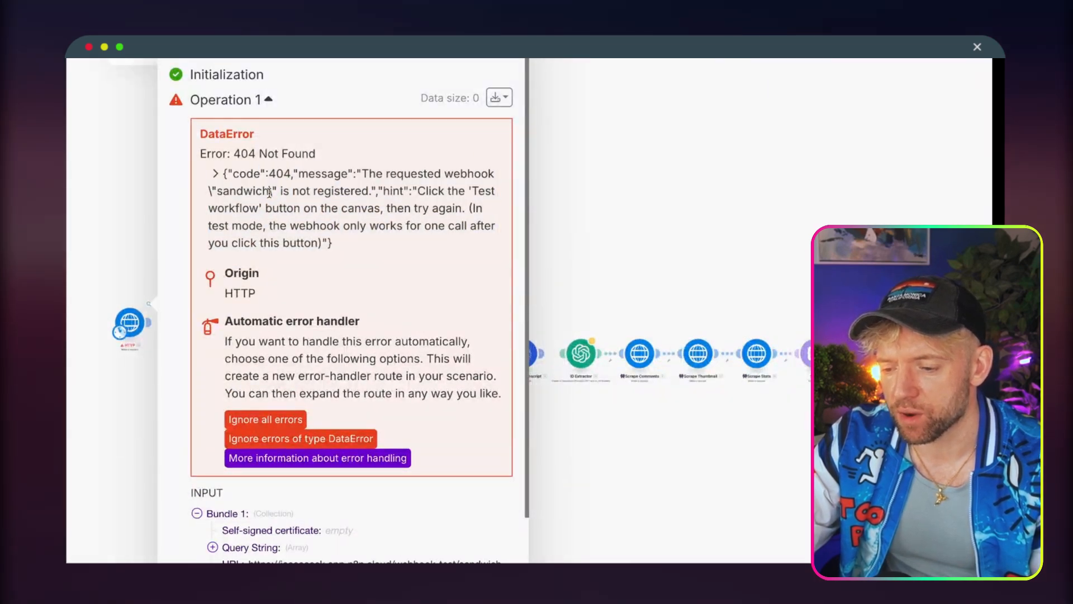
pyautogui.click(132, 201)
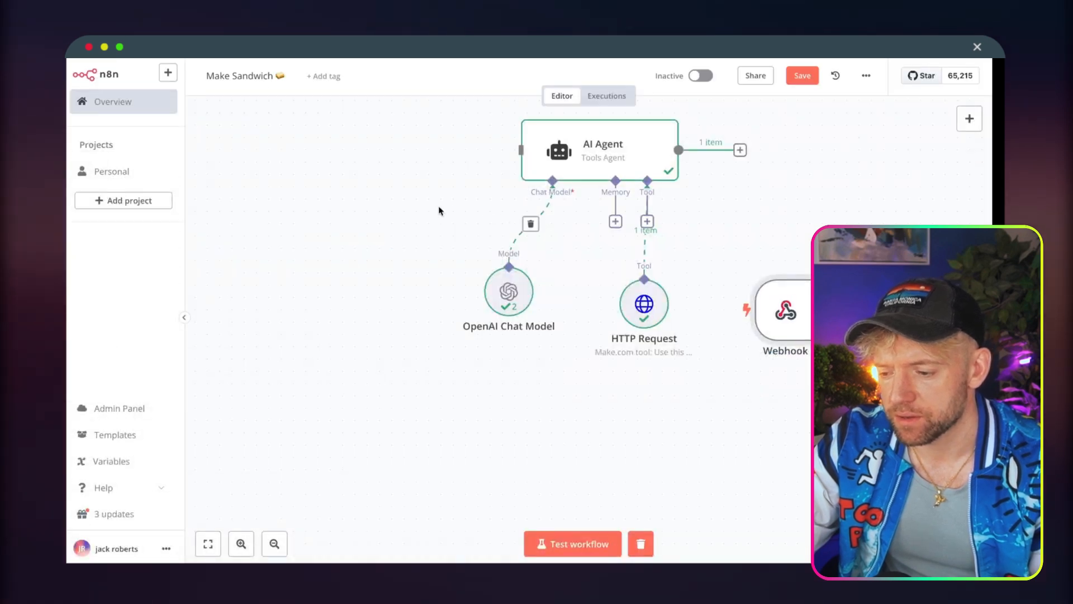
# Start an n8n workflow test with the Webhook node moved in front of the AI Agent, and run only the HTTP module in Make.
pyautogui.moveTo(762, 318); pyautogui.dragTo(270, 243)
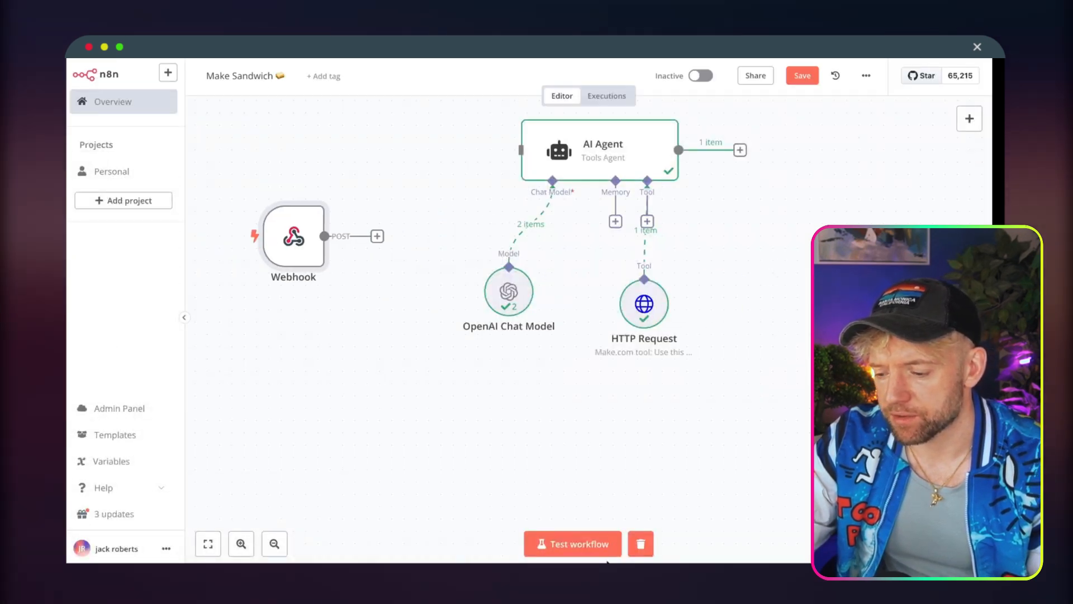
pyautogui.click(584, 547)
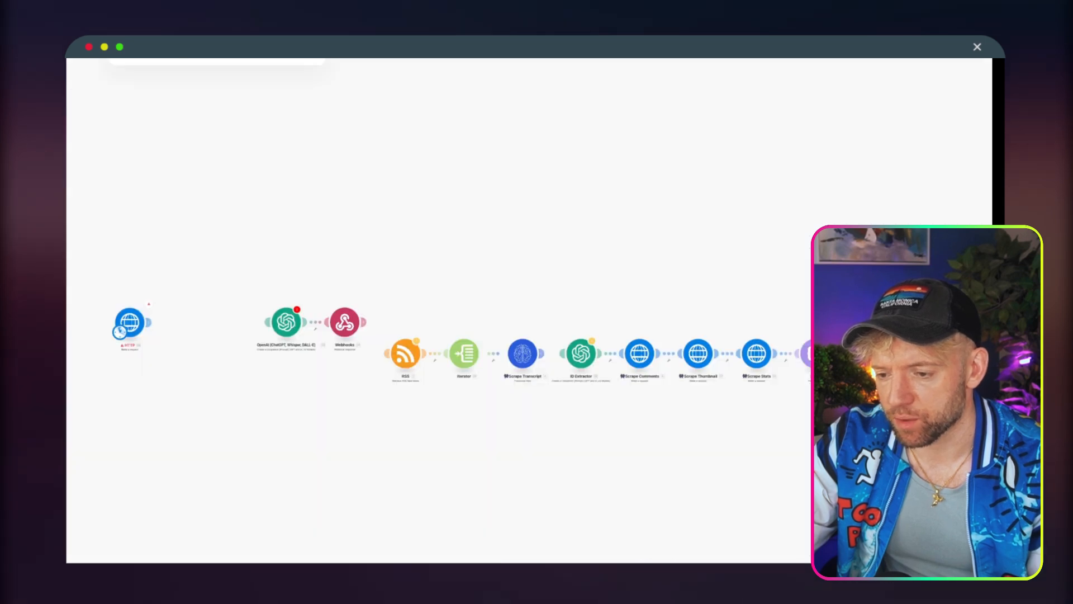
pyautogui.scroll(-5, 124, 354)
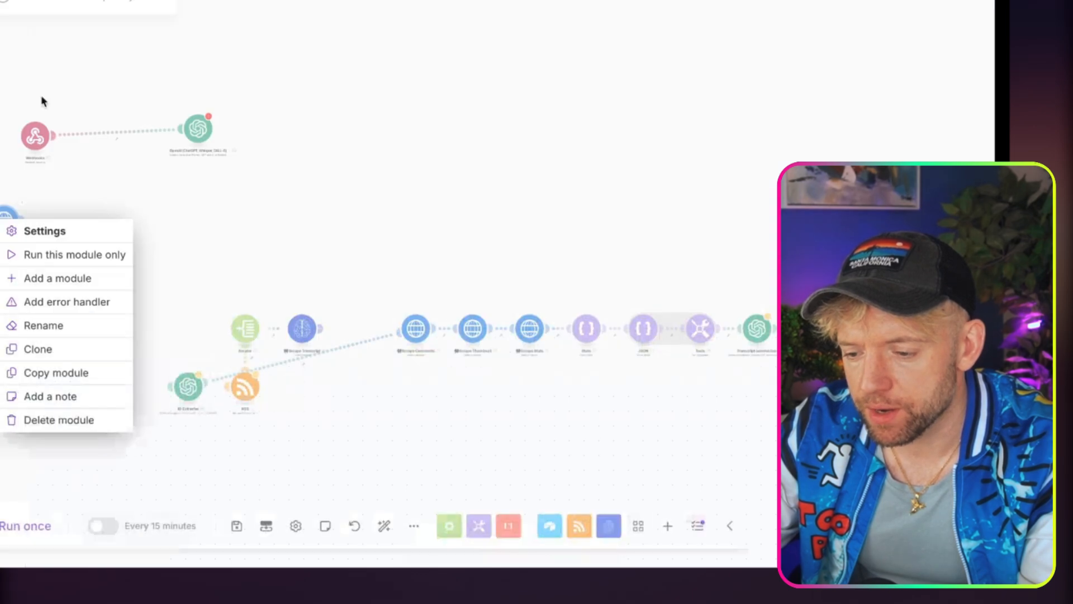
pyautogui.click(44, 254)
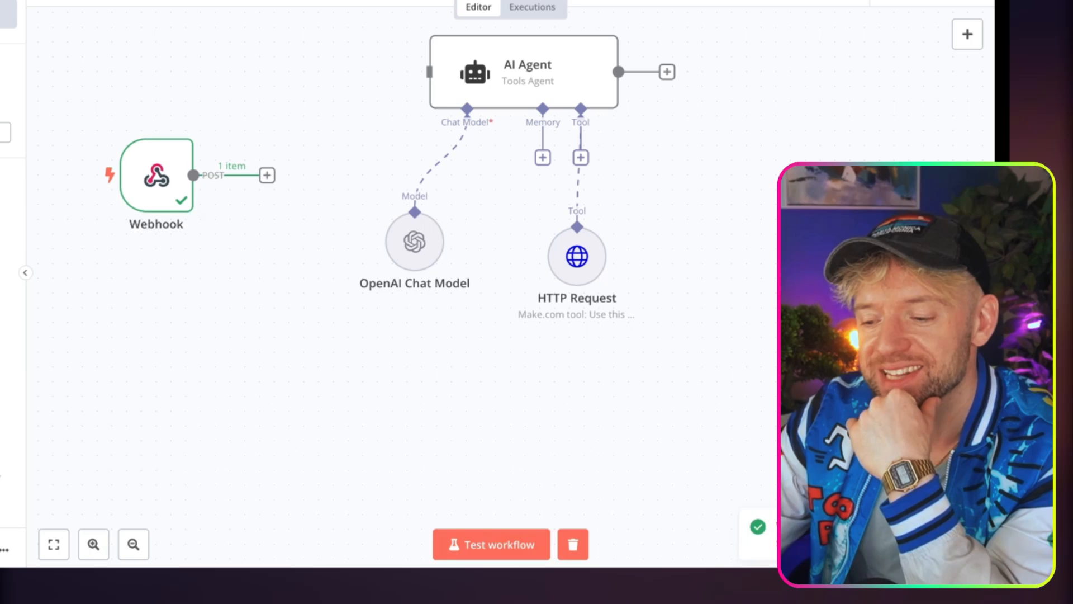
# Examine the body data received in the Webhook node's JSON output in n8n.
pyautogui.doubleClick(157, 178)
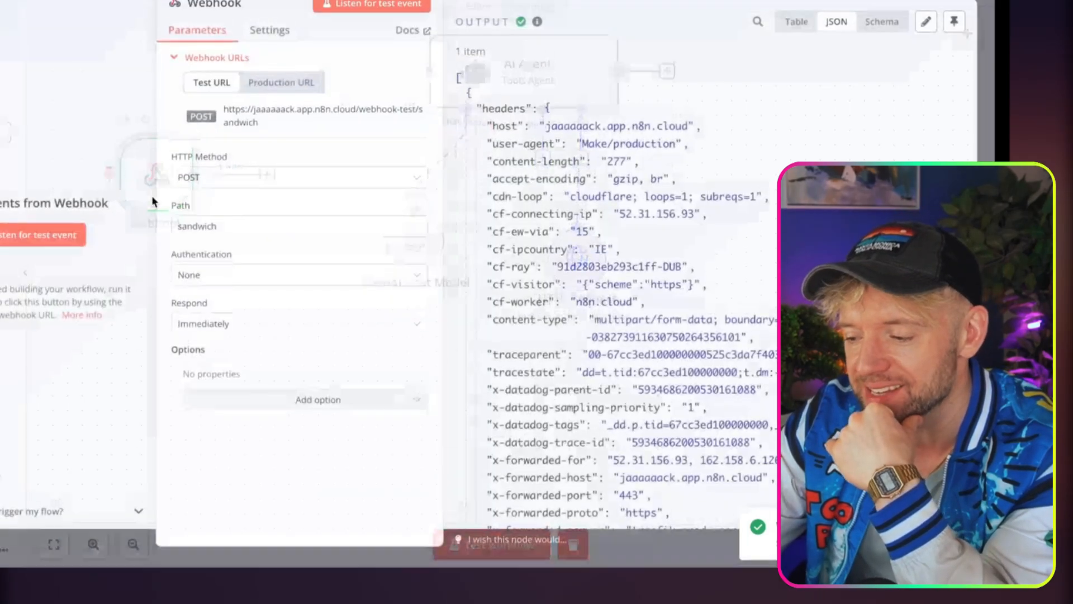
pyautogui.scroll(-5, 675, 246)
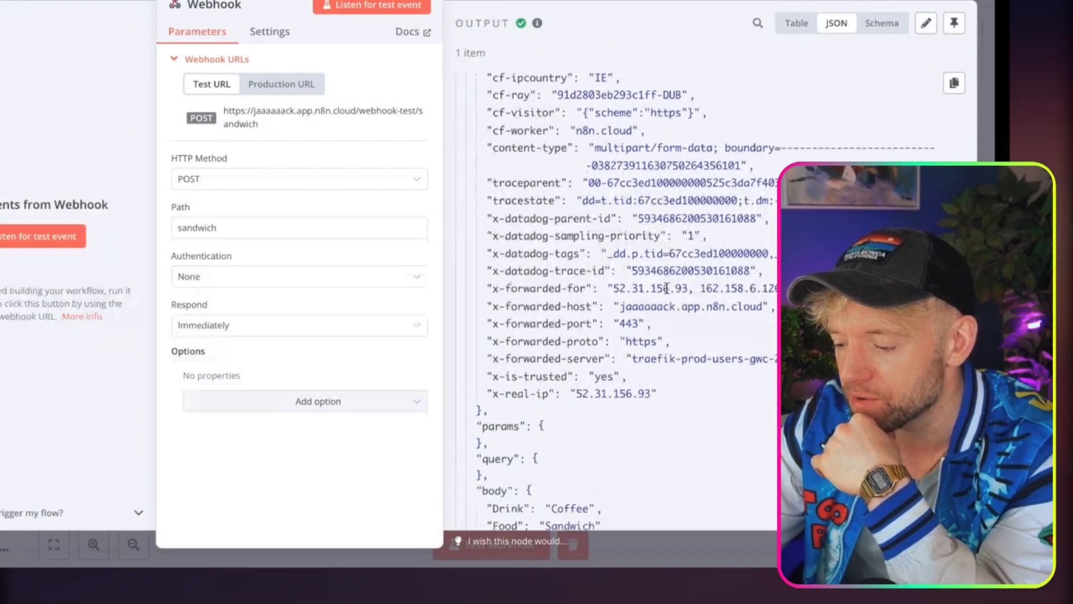
pyautogui.scroll(-1, 667, 288)
pyautogui.moveTo(520, 361); pyautogui.dragTo(579, 391)
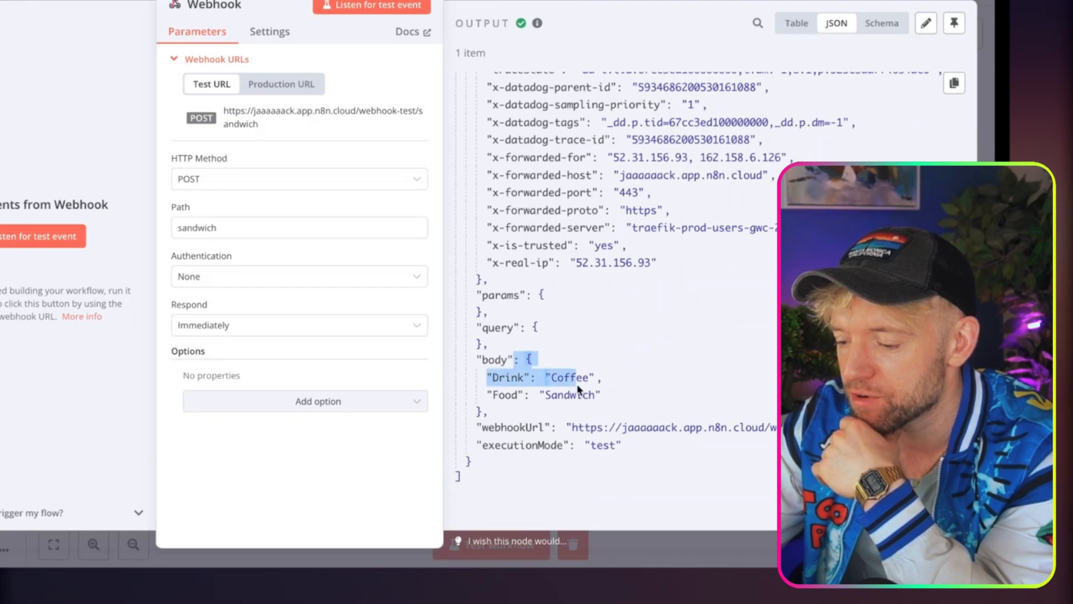
pyautogui.click(579, 391)
pyautogui.click(606, 1)
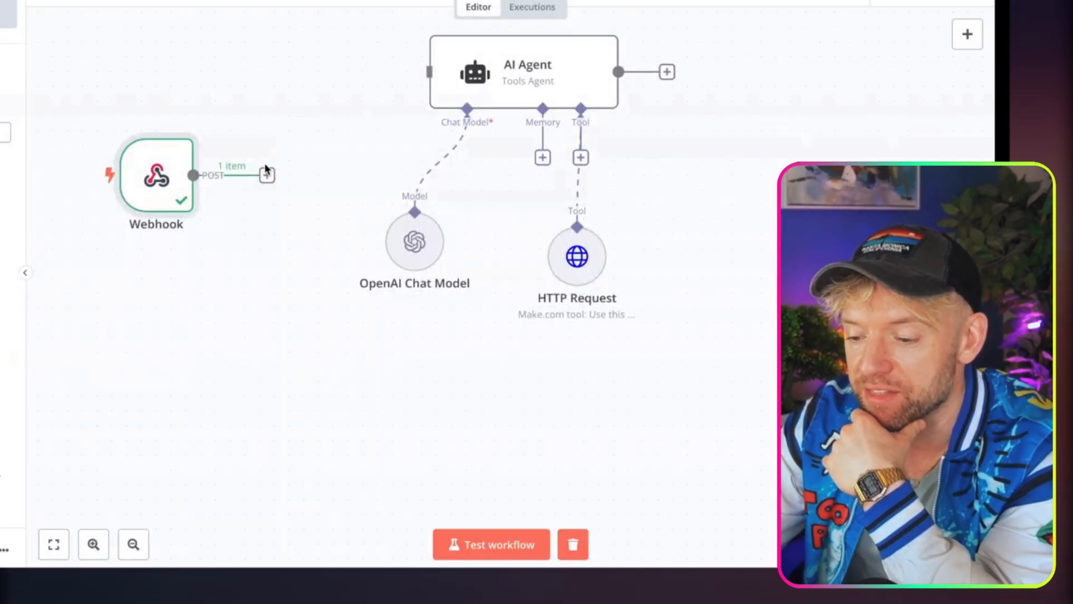
# Connect the Webhook node to the AI Agent, aligned with it, and add a Respond to Webhook node after the agent.
pyautogui.moveTo(267, 175); pyautogui.dragTo(429, 72)
pyautogui.moveTo(174, 176); pyautogui.dragTo(253, 82)
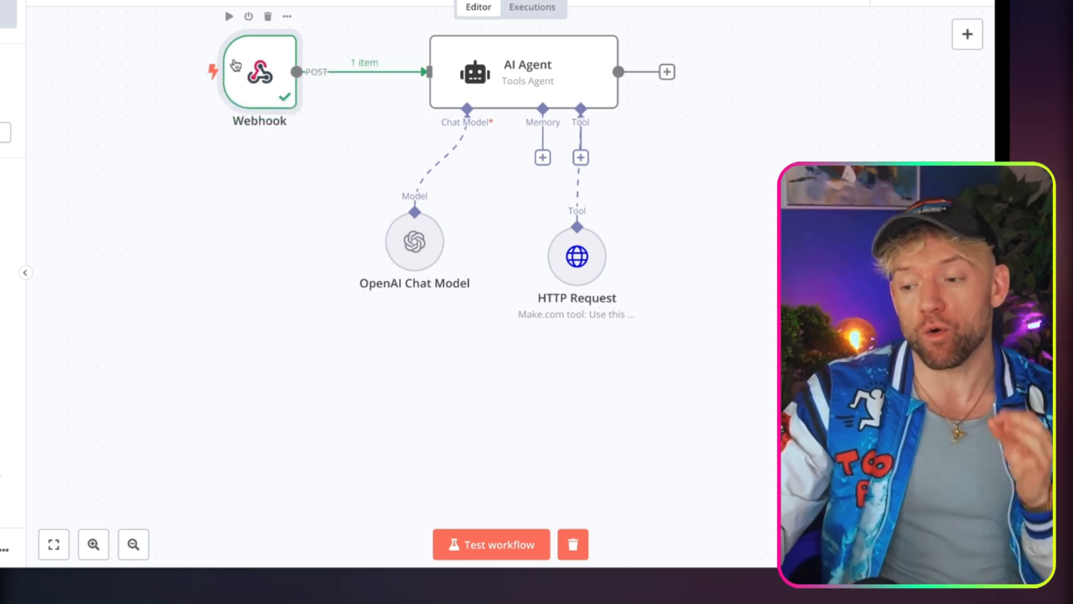
pyautogui.click(669, 71)
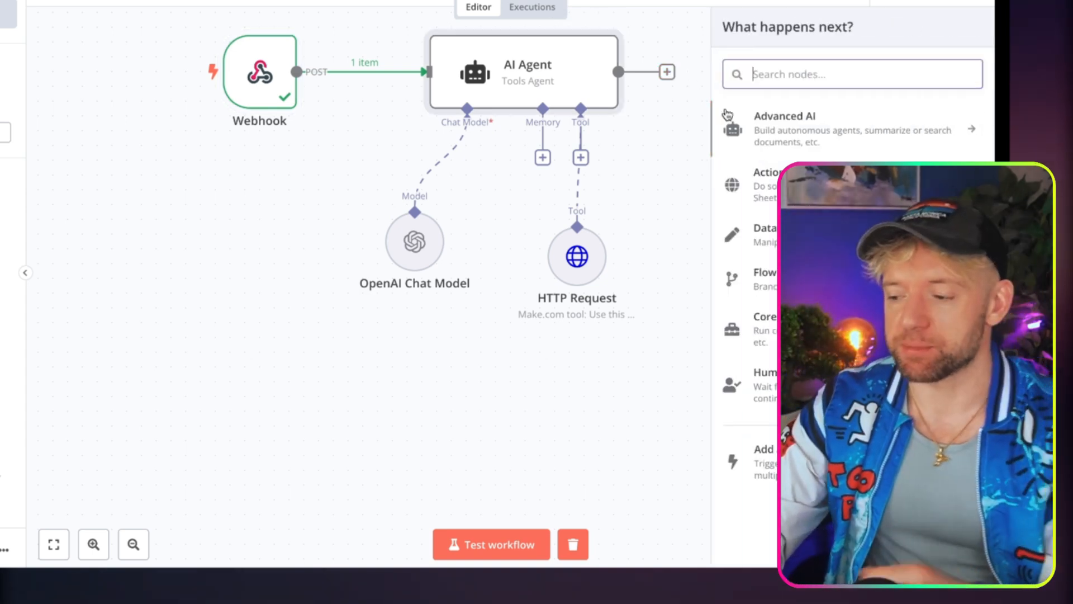
pyautogui.write('webjo')
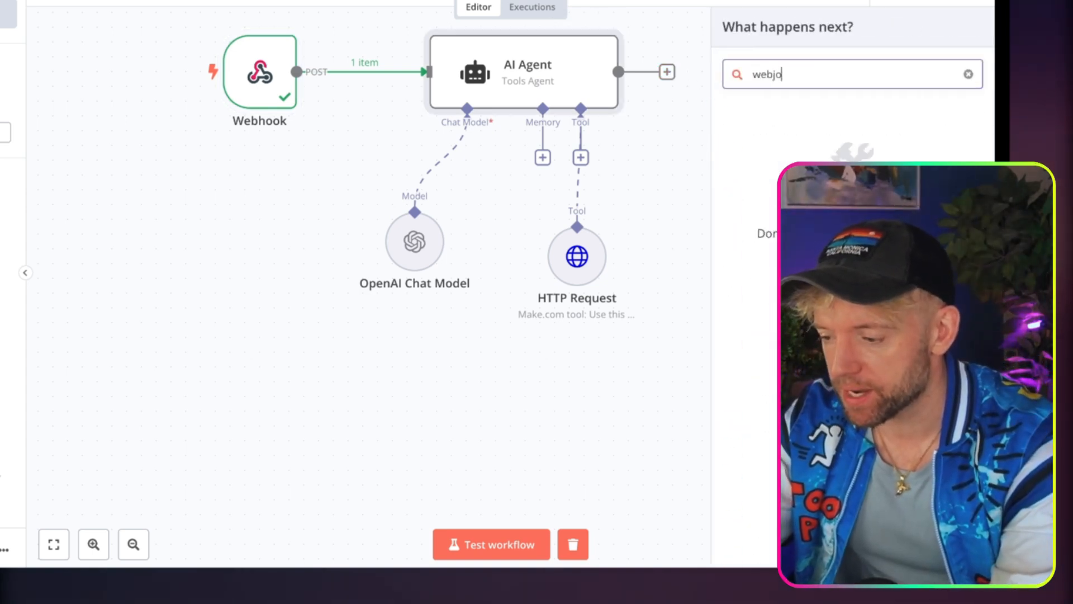
pyautogui.press('BackSpace')
pyautogui.press('BackSpace')
pyautogui.write('hoo')
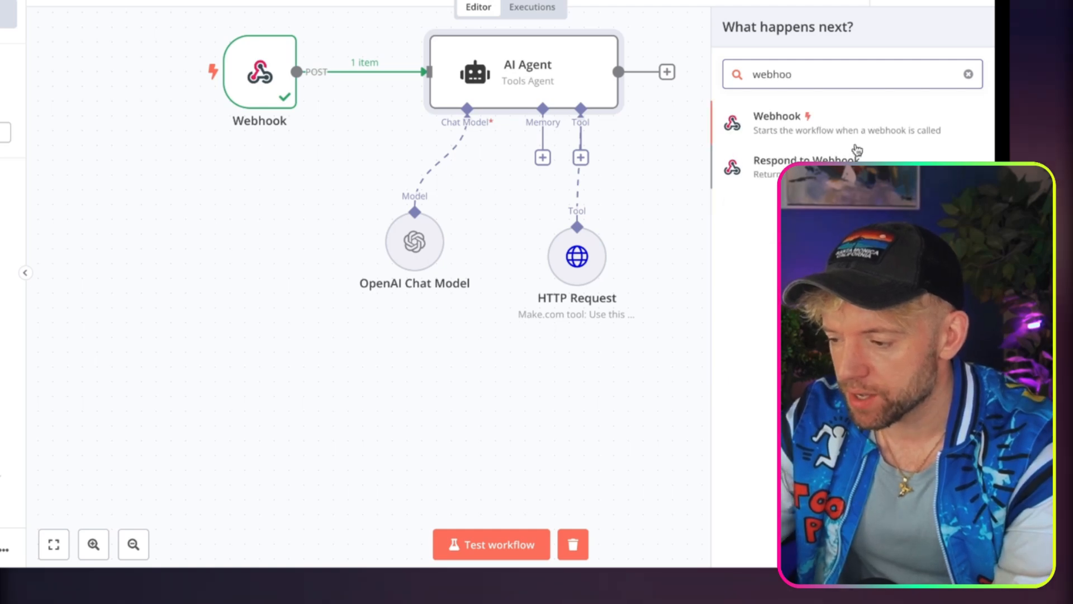
pyautogui.click(855, 162)
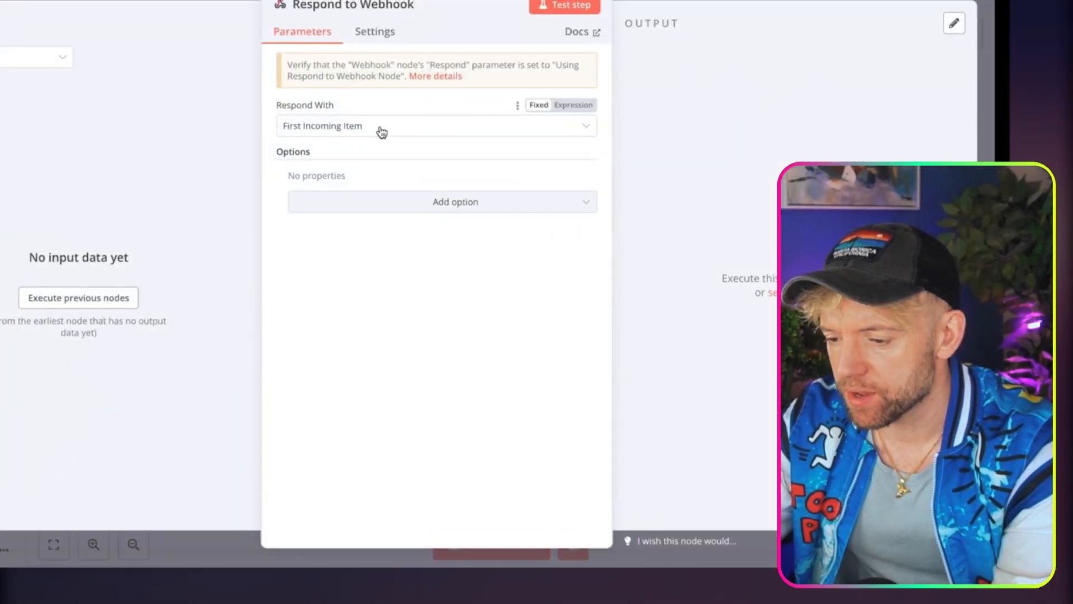
pyautogui.press('Escape')
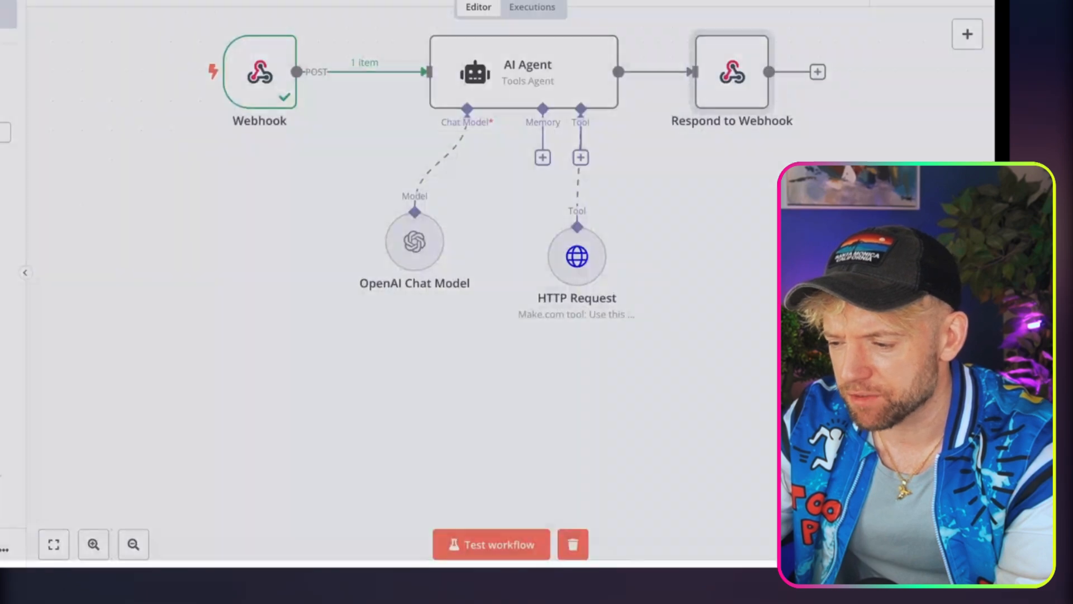
# Set the Webhook node's Respond option to Using 'Respond to Webhook' Node.
pyautogui.doubleClick(259, 82)
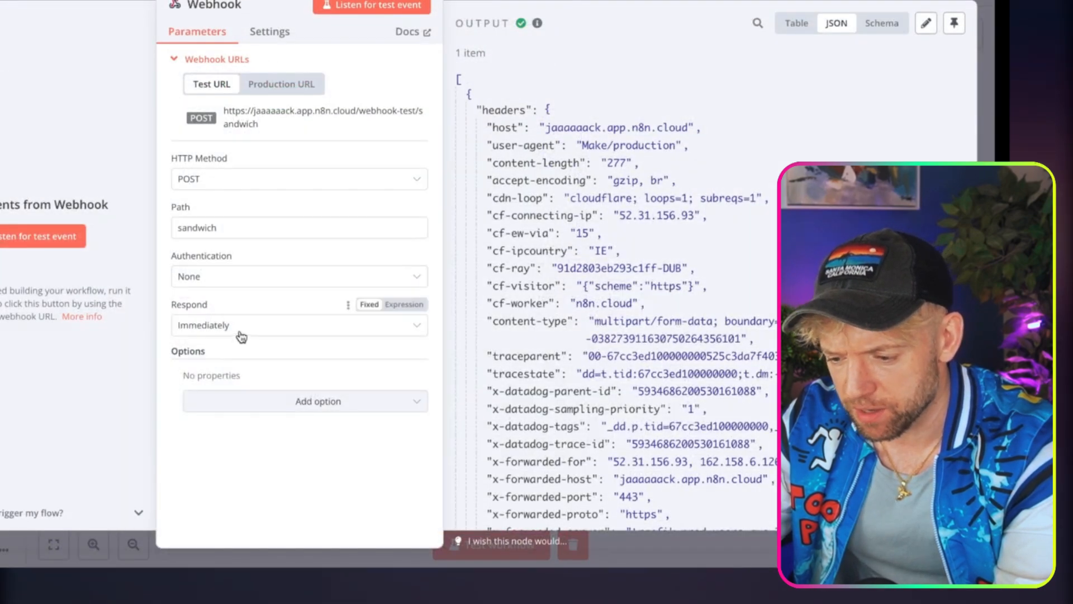
pyautogui.click(240, 330)
pyautogui.click(299, 447)
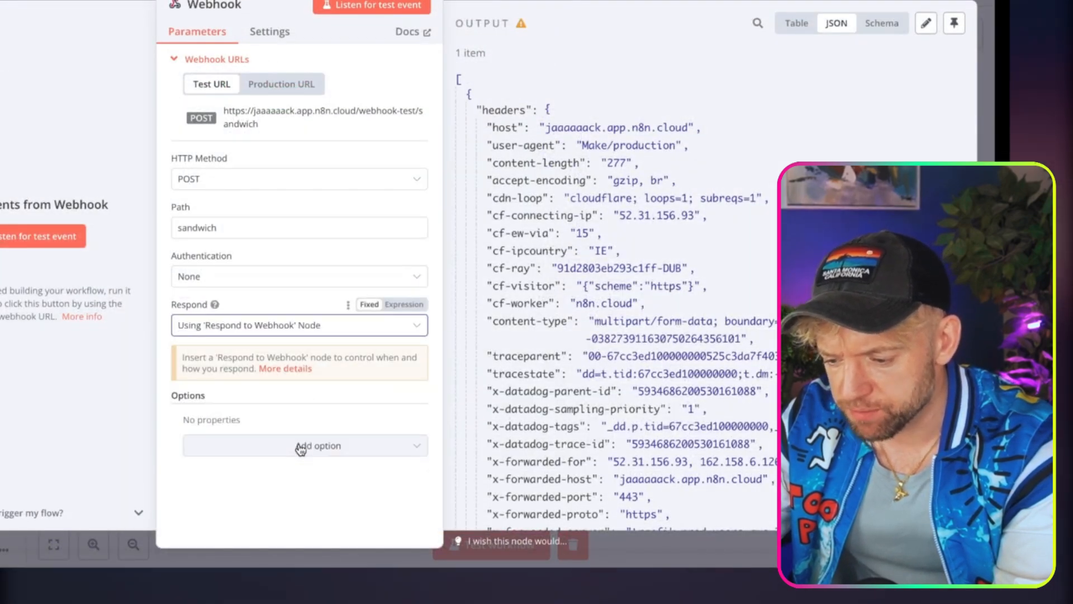
pyautogui.press('Escape')
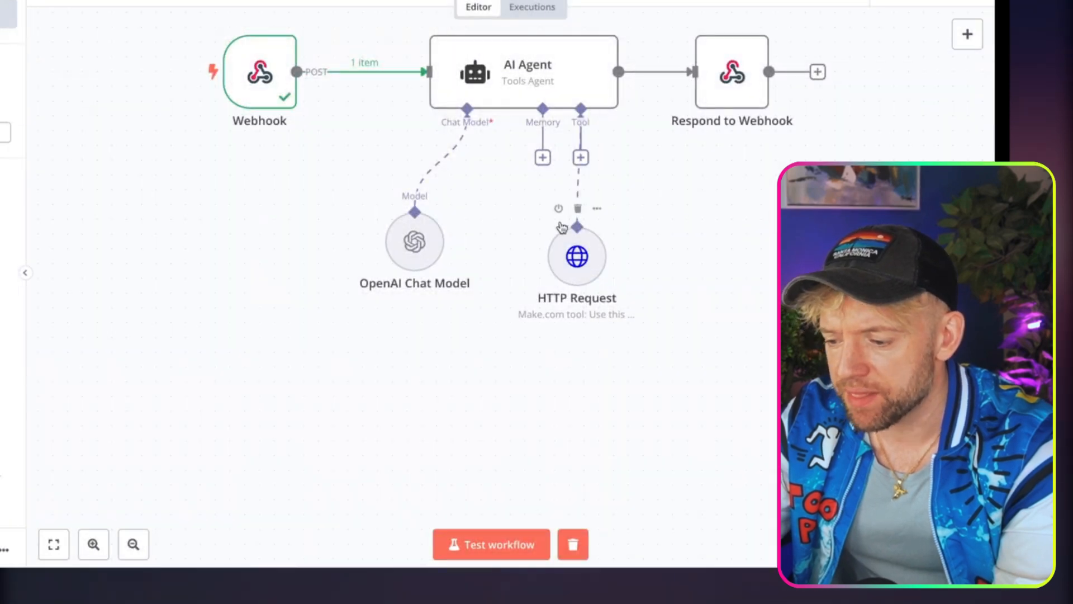
# Delete the agent's HTTP Request tool and replace its system message's fighter instruction with "Create a meal based on the food and beverage recommendations provided.".
pyautogui.click(579, 210)
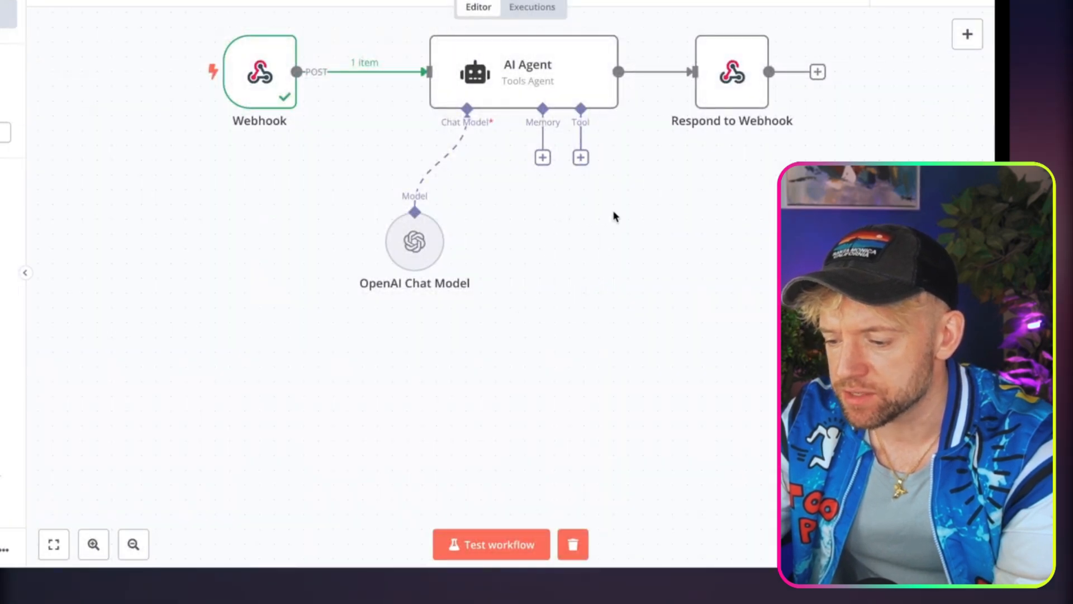
pyautogui.doubleClick(542, 86)
pyautogui.moveTo(542, 423); pyautogui.dragTo(298, 401)
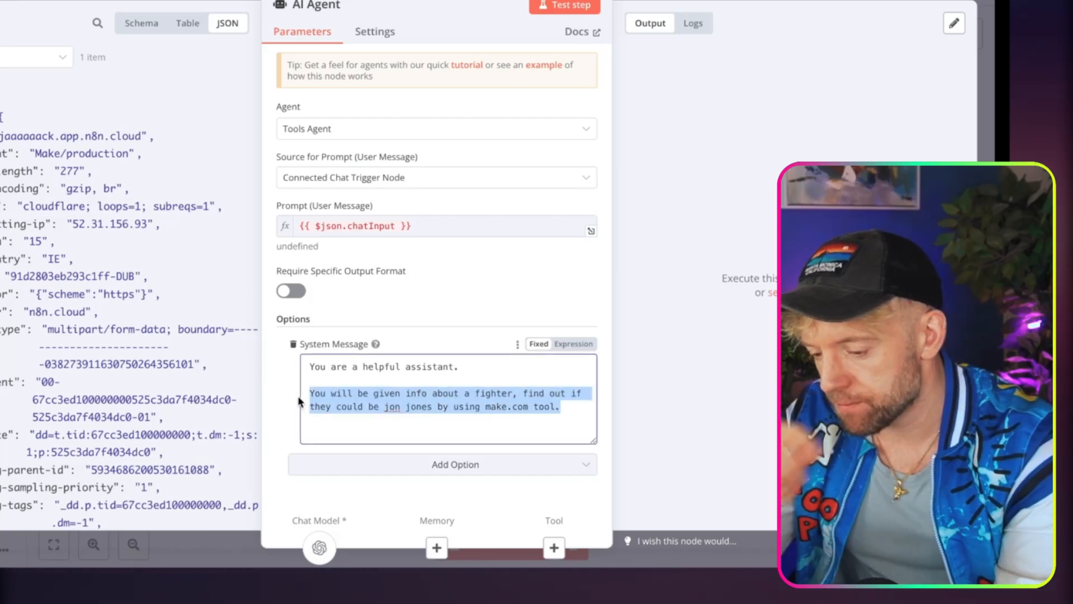
pyautogui.write('Create a meal based on the food and bever')
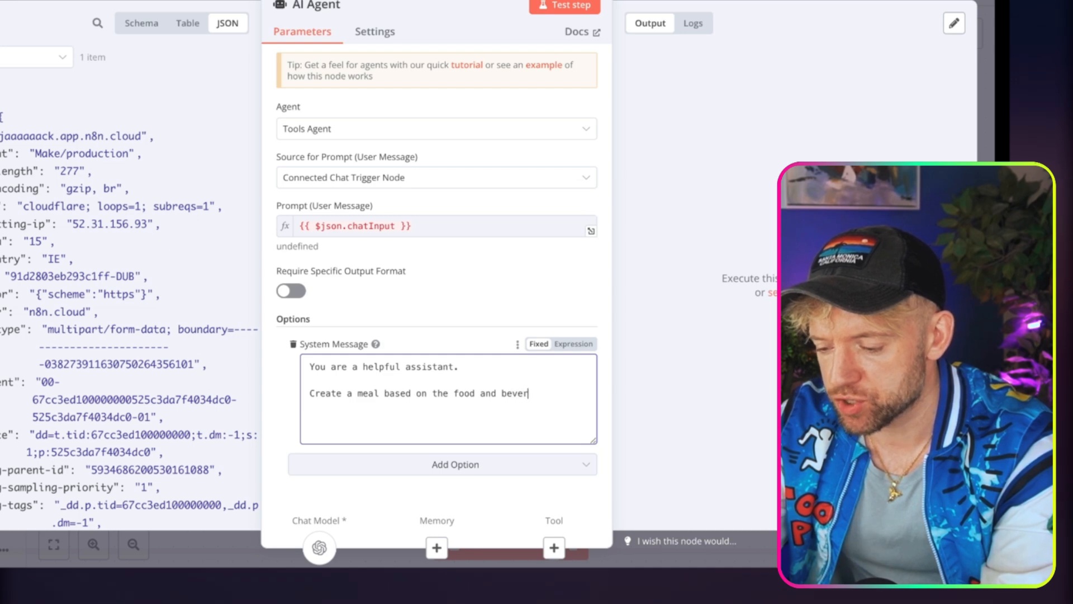
pyautogui.write('nda')
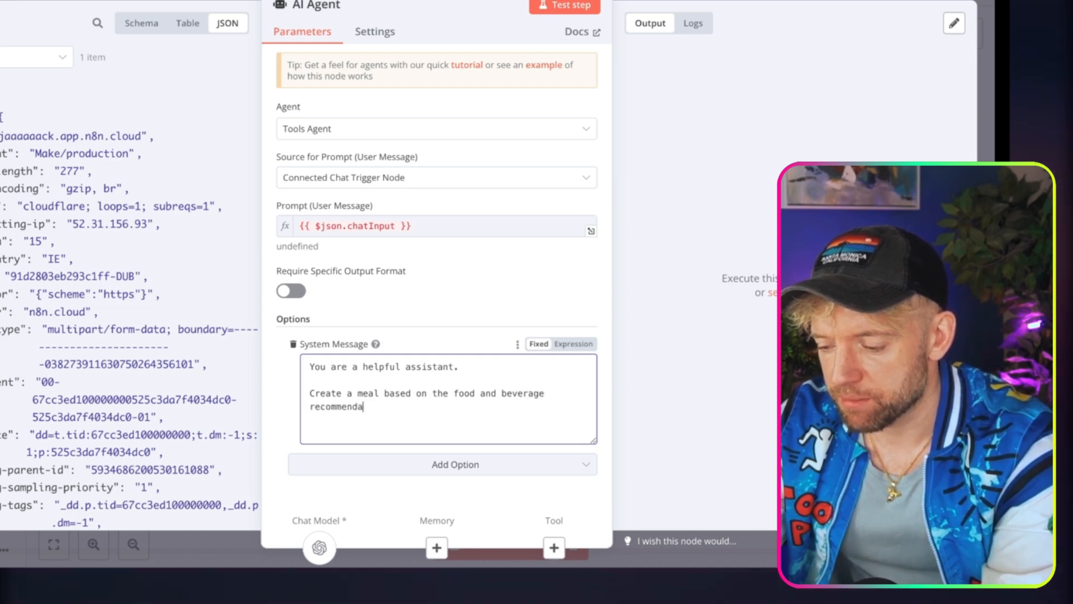
pyautogui.write('tions provided.')
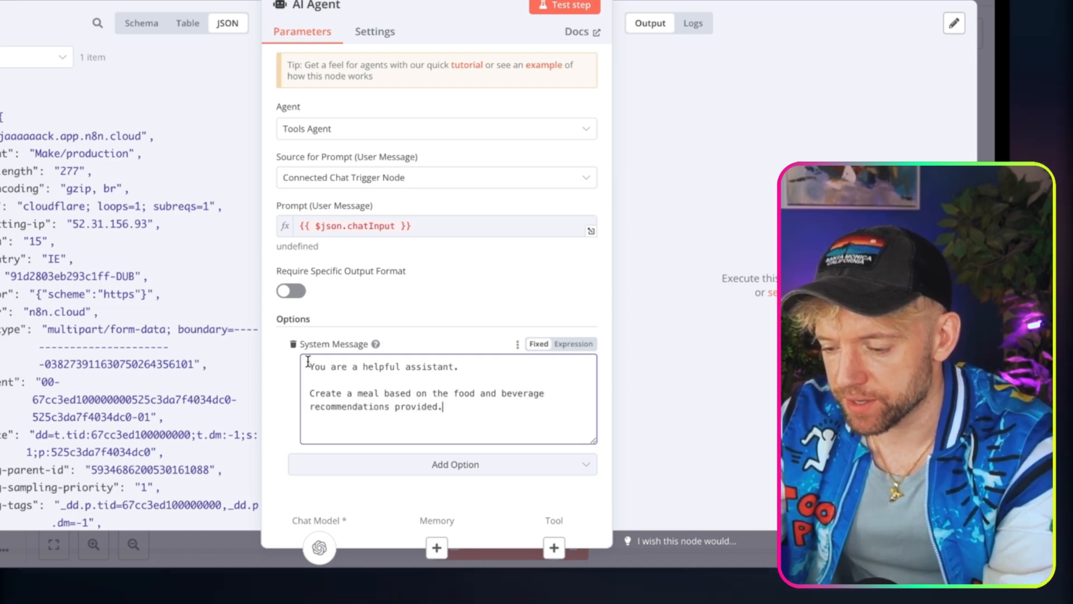
# Set the AI Agent's prompt source to Define below and map the webhook's body, {{ $json.body }}, into the Text field.
pyautogui.click(381, 230)
pyautogui.click(512, 209)
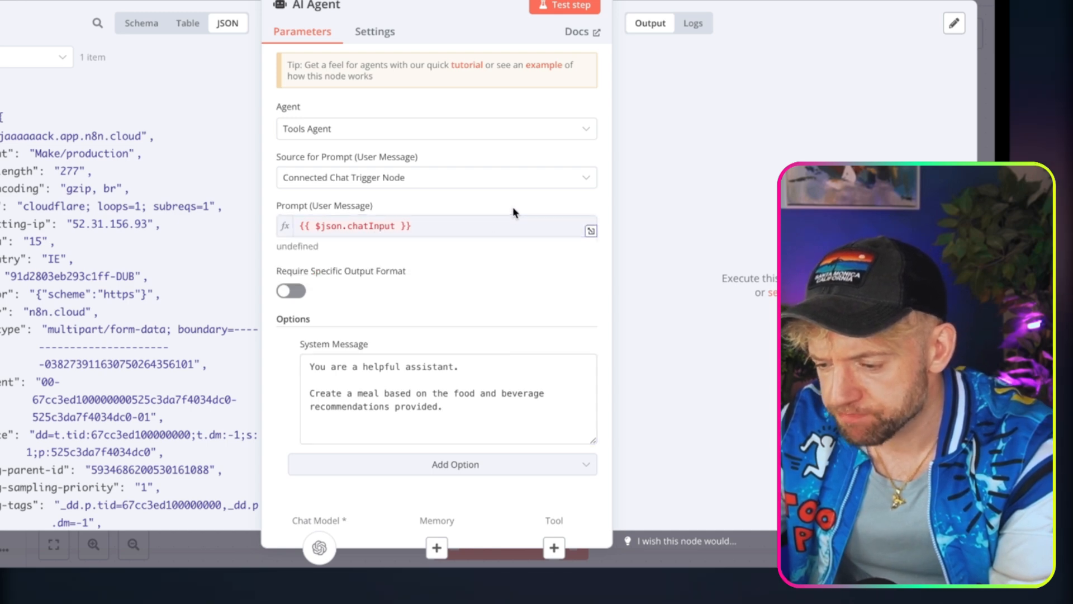
pyautogui.click(544, 230)
pyautogui.click(501, 186)
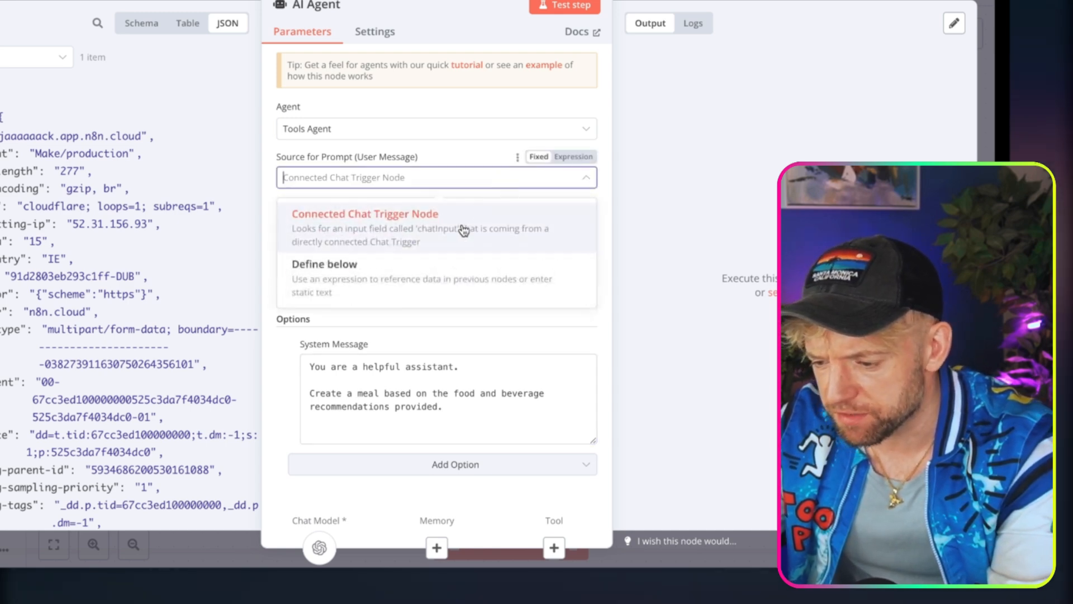
pyautogui.click(470, 264)
pyautogui.scroll(-2, 144, 262)
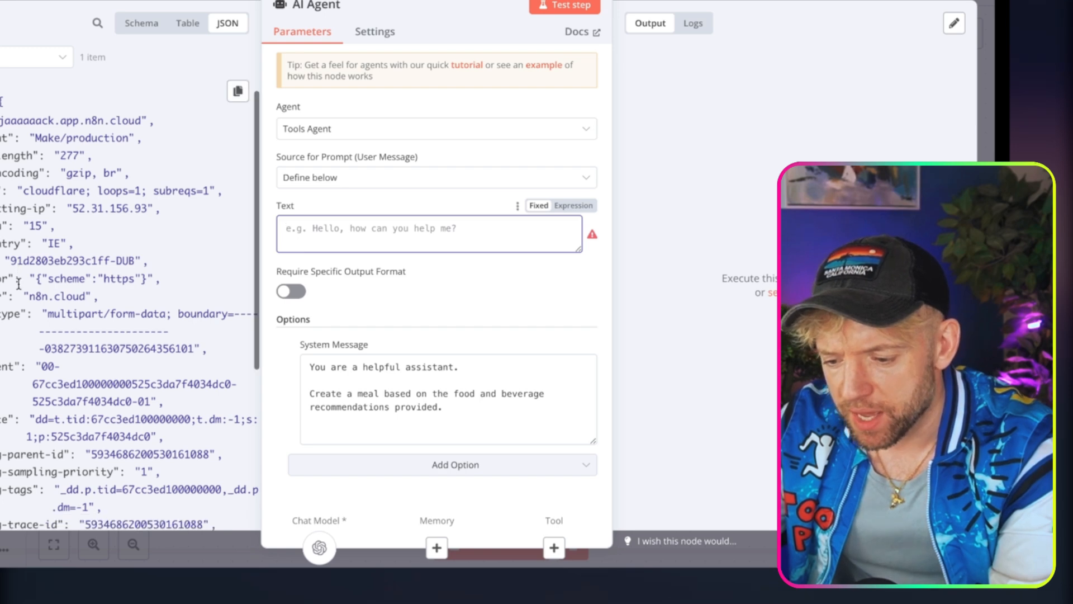
pyautogui.click(187, 23)
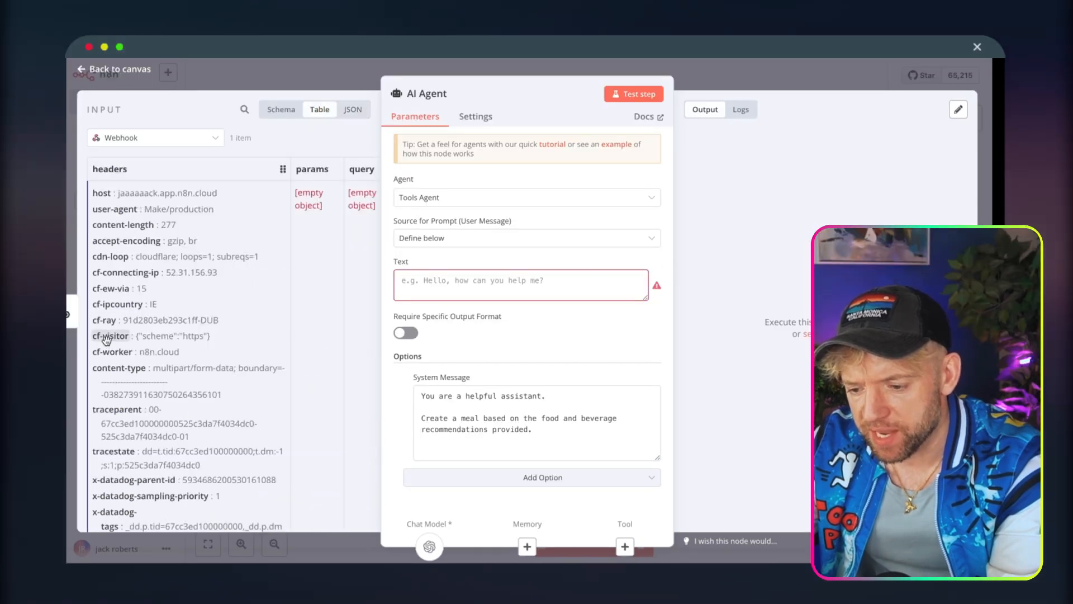
pyautogui.hscroll(5, 252, 254)
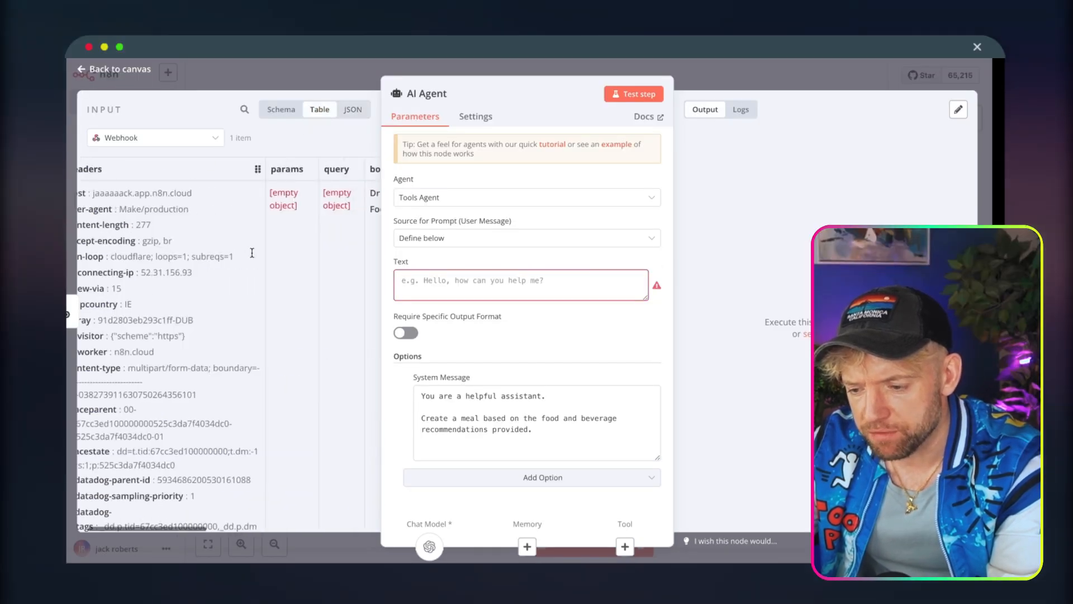
pyautogui.moveTo(213, 177); pyautogui.dragTo(425, 285)
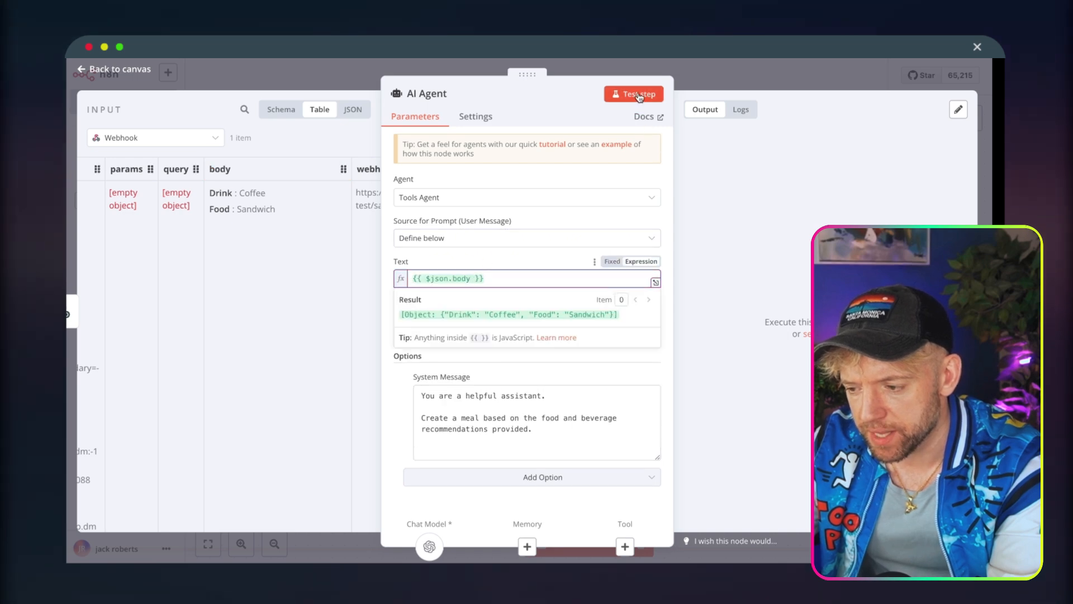
pyautogui.click(740, 85)
# Move the Webhook node closer to the AI Agent on the canvas.
pyautogui.rightClick(383, 160)
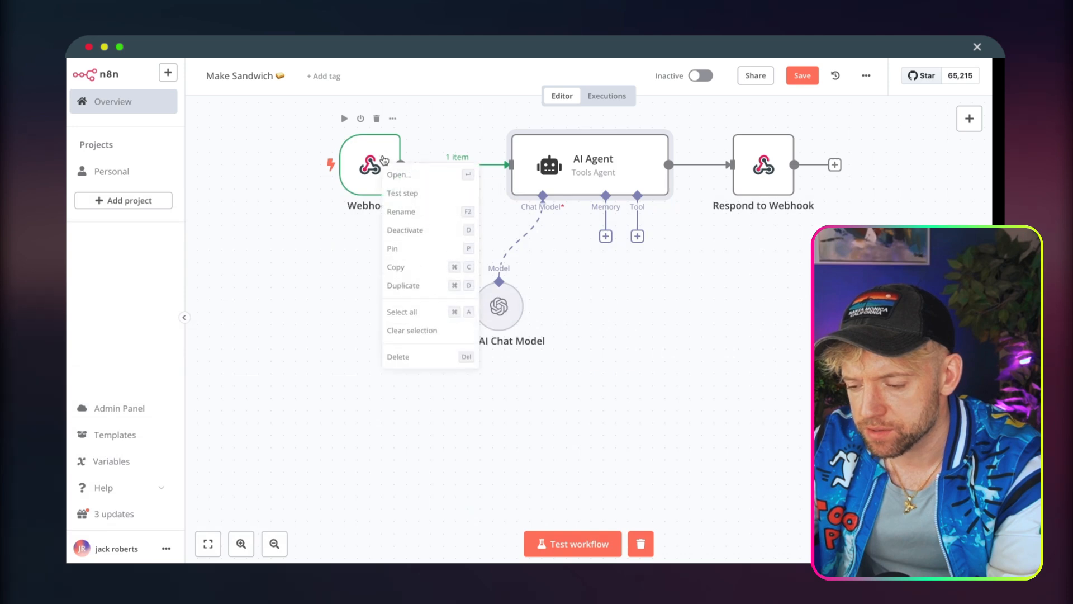
pyautogui.click(308, 254)
pyautogui.moveTo(385, 168); pyautogui.dragTo(423, 168)
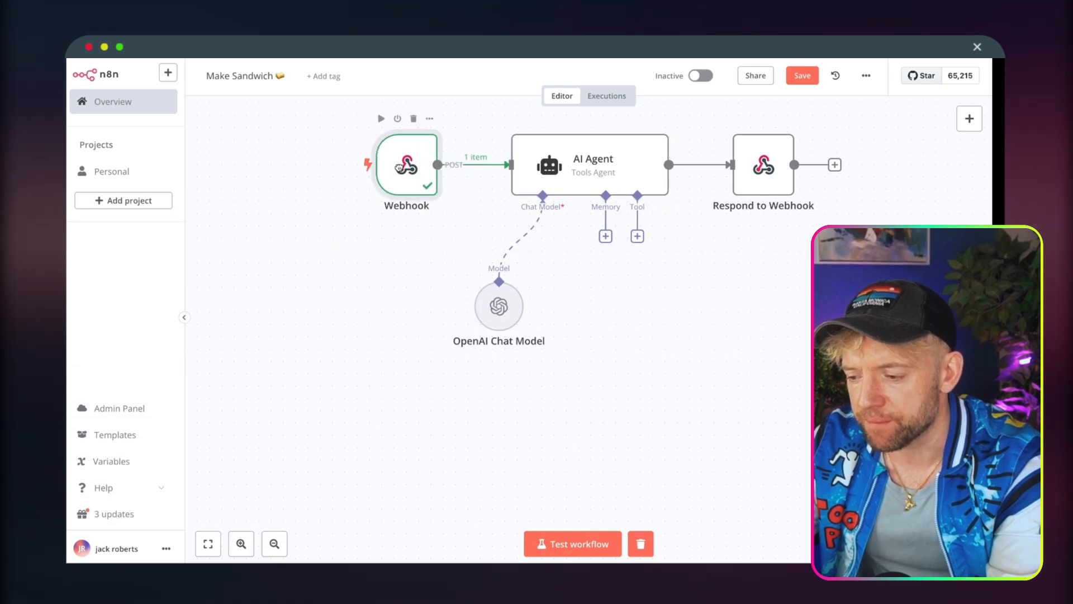
# Start a new n8n workflow test so the webhook listens, switch to Make and run only the HTTP module.
pyautogui.click(565, 544)
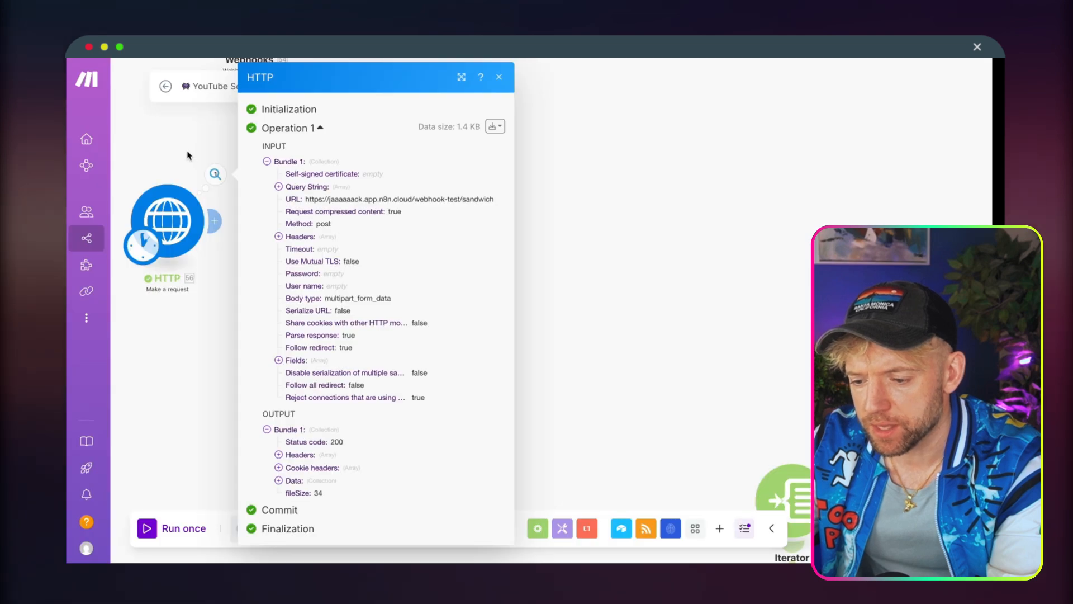
pyautogui.click(187, 155)
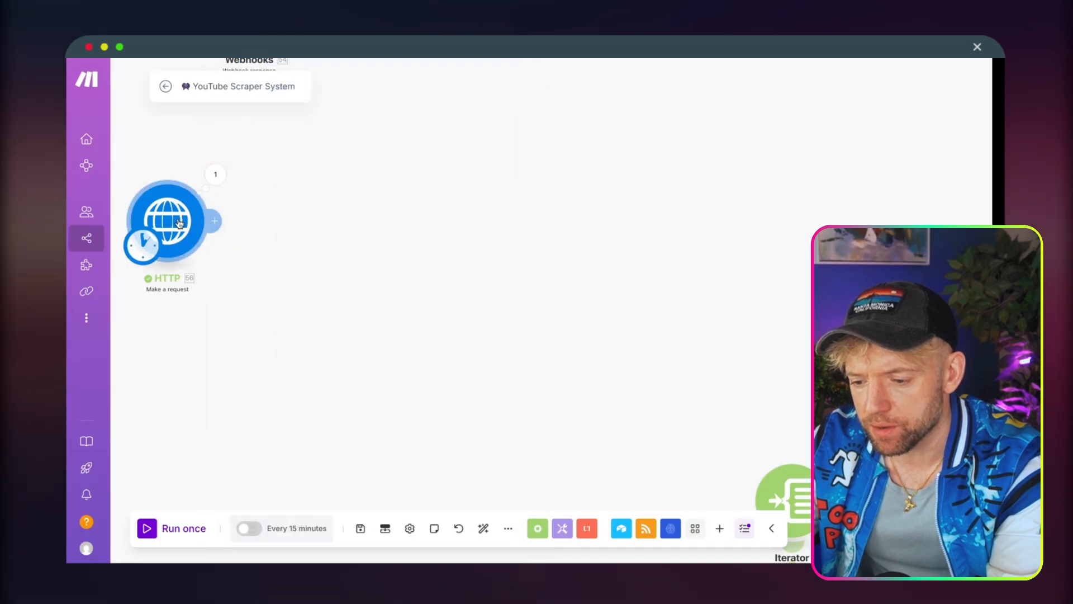
pyautogui.rightClick(181, 225)
pyautogui.click(204, 251)
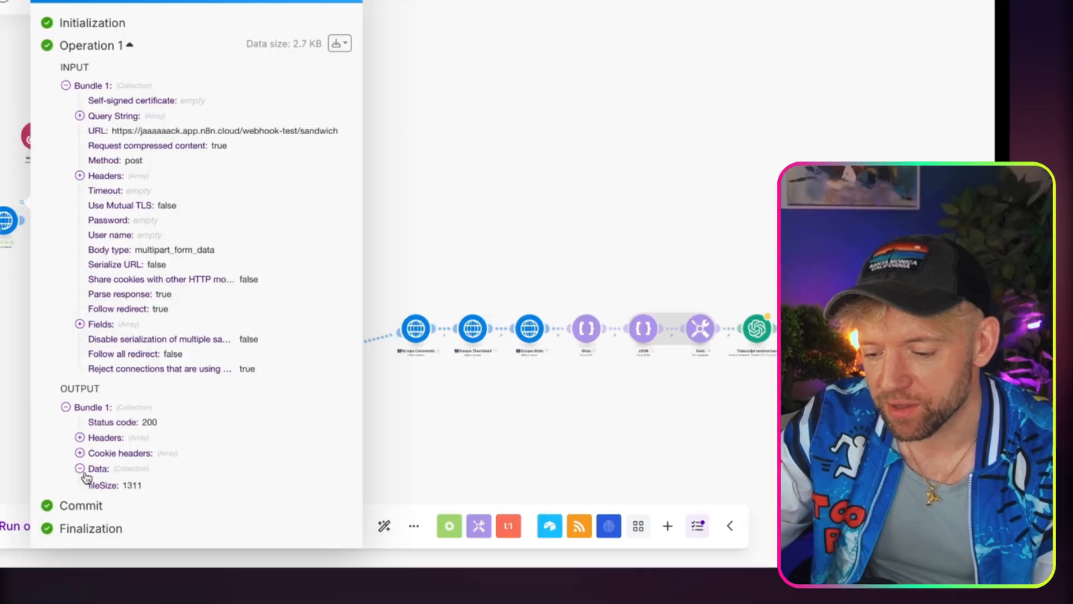
# Expand the output text in the HTTP module's returned data and read through the agent's full response.
pyautogui.click(244, 481)
pyautogui.click(115, 484)
pyautogui.scroll(-5, 144, 448)
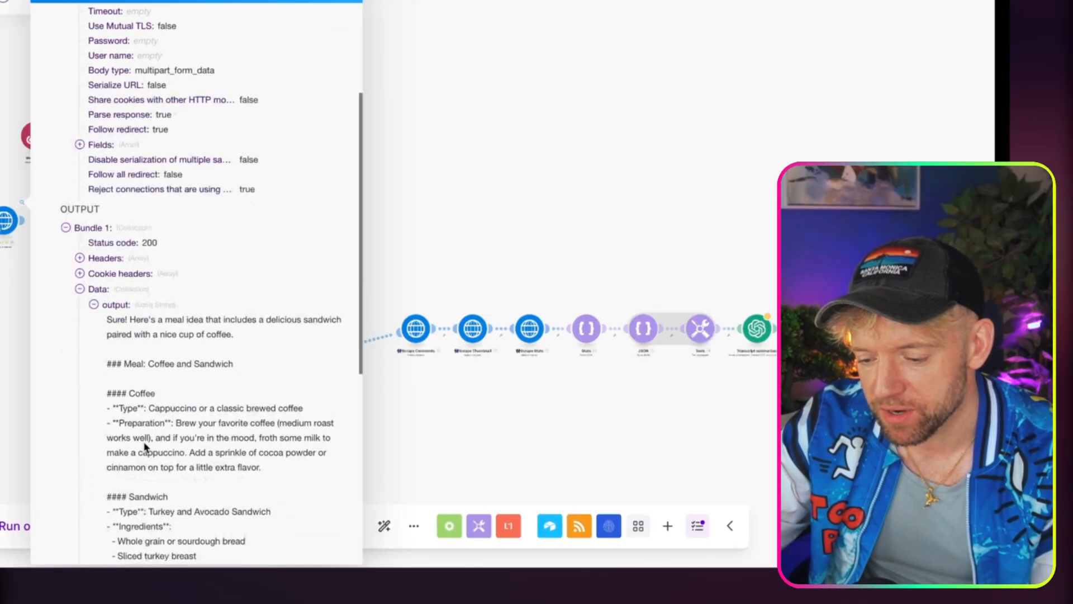
pyautogui.scroll(-5, 145, 447)
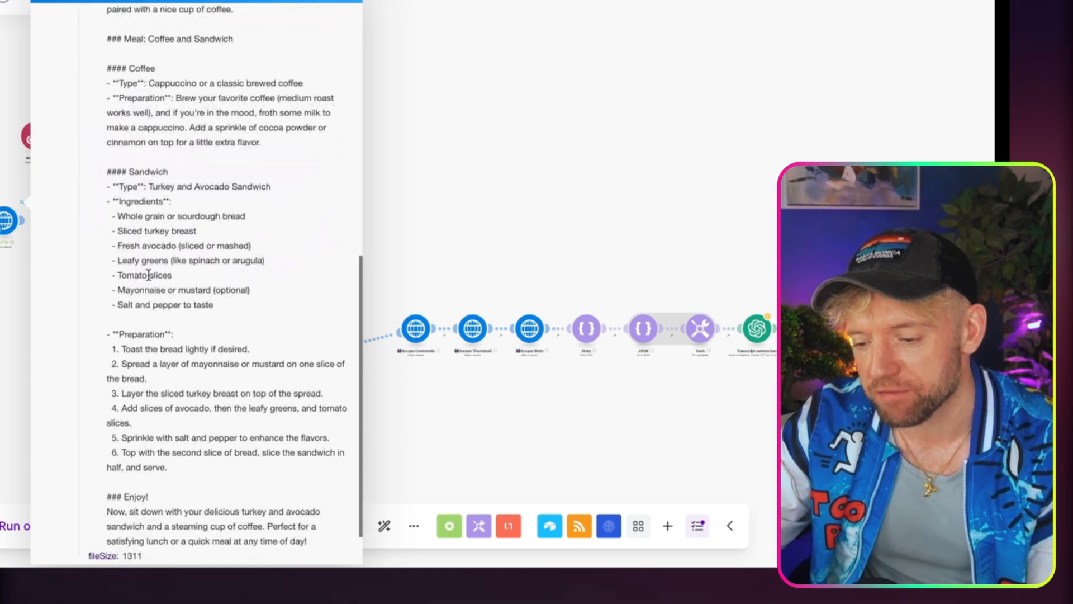